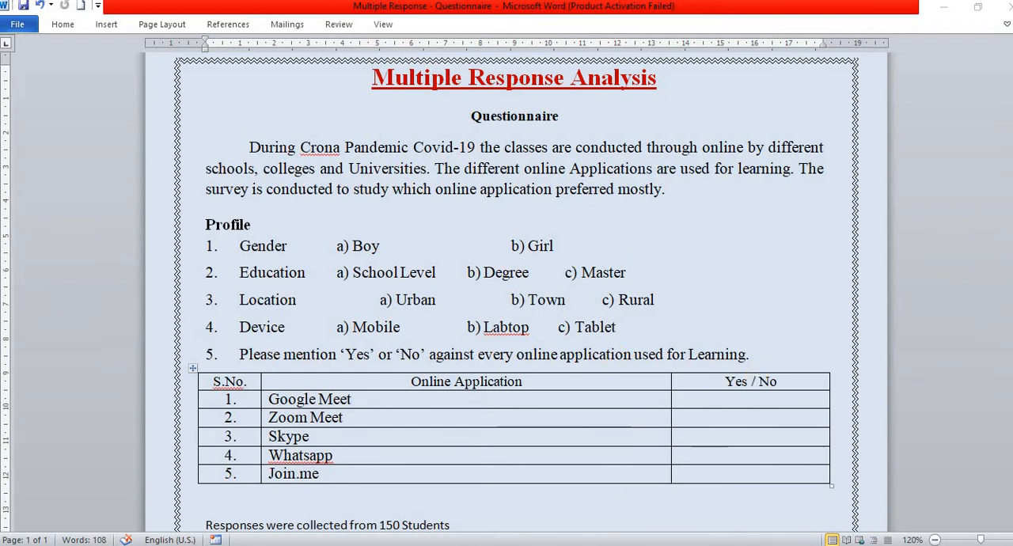
Step: Switch to the Multiple Response Analysis workbook in Excel and examine the 0/1 app responses of students 1 to 5
{"action": "left_click", "coordinate": [404, 545]}
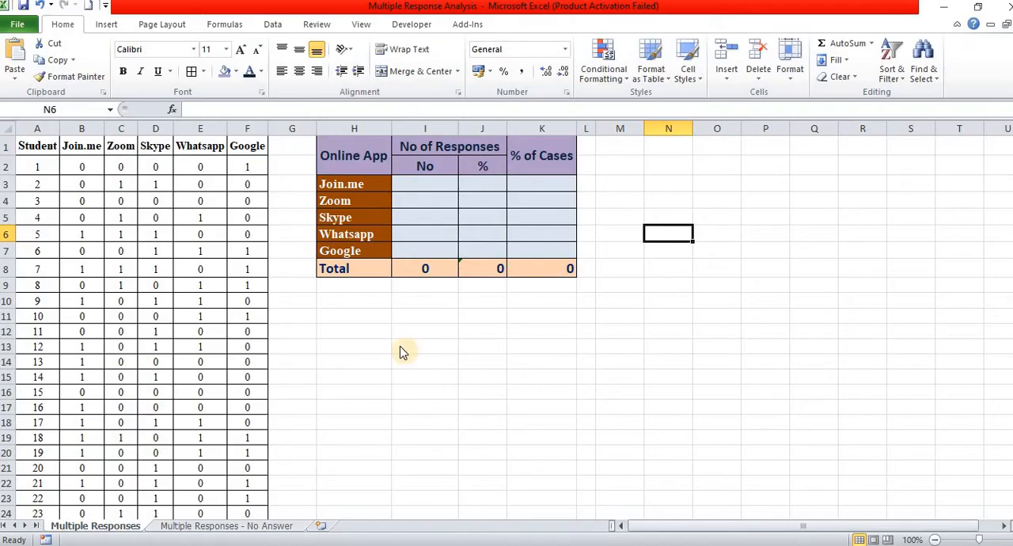
{"action": "left_click", "coordinate": [89, 150]}
{"action": "left_click", "coordinate": [86, 169]}
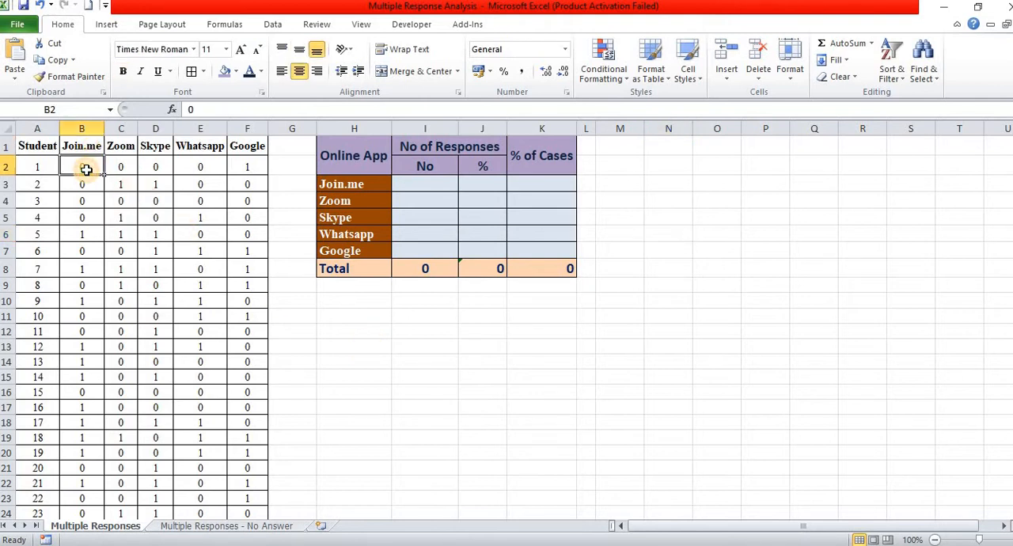
{"action": "left_click", "coordinate": [249, 167]}
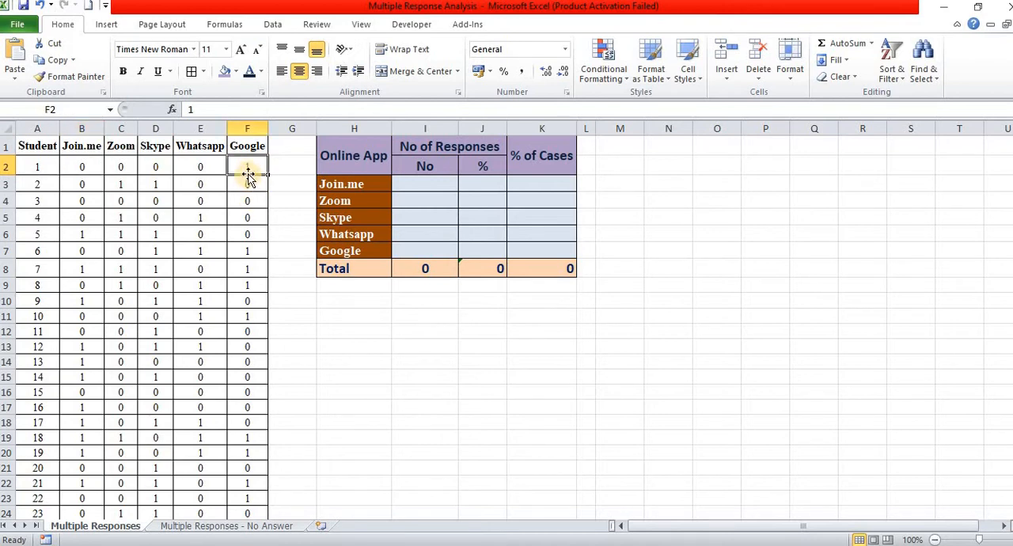
{"action": "left_click", "coordinate": [202, 169]}
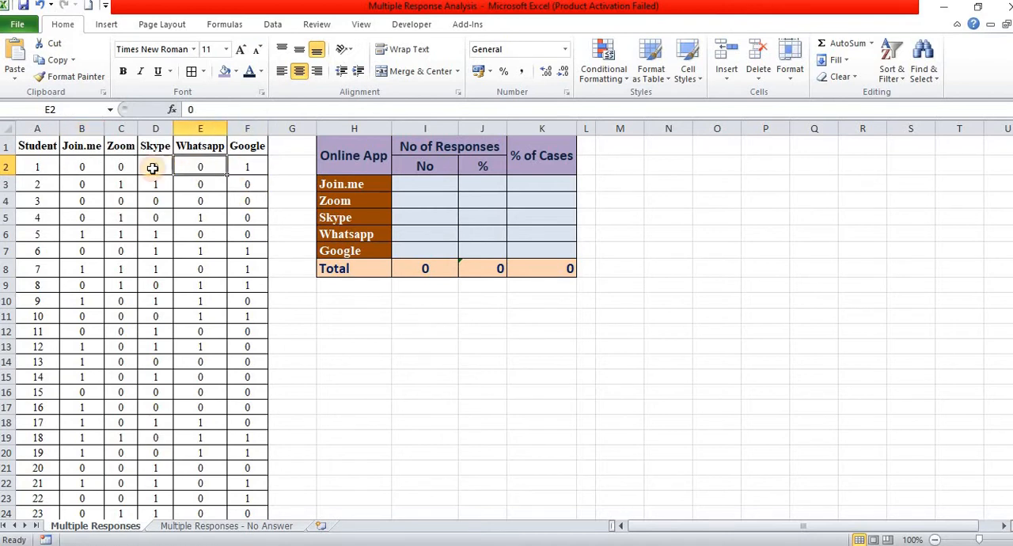
{"action": "left_click", "coordinate": [34, 162]}
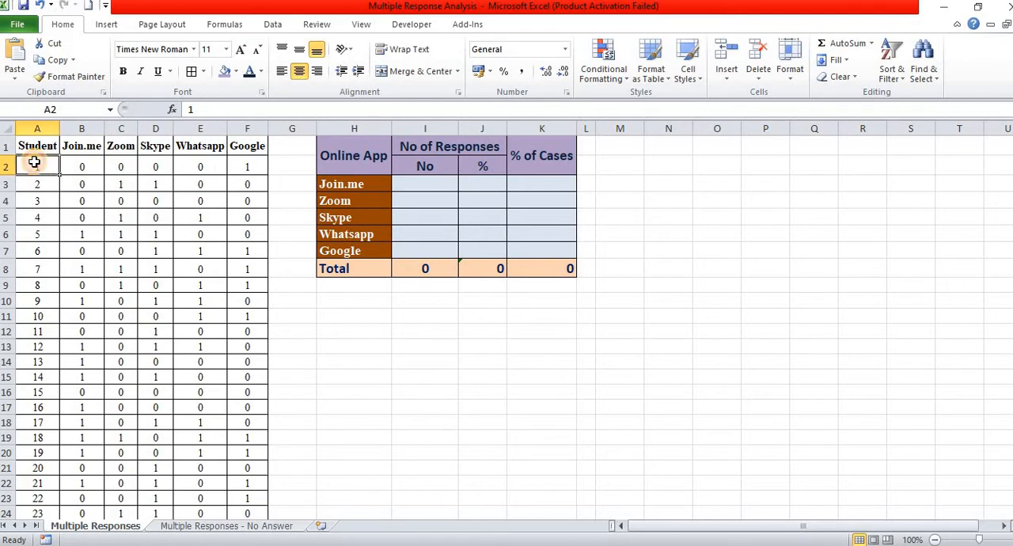
{"action": "left_click", "coordinate": [244, 167]}
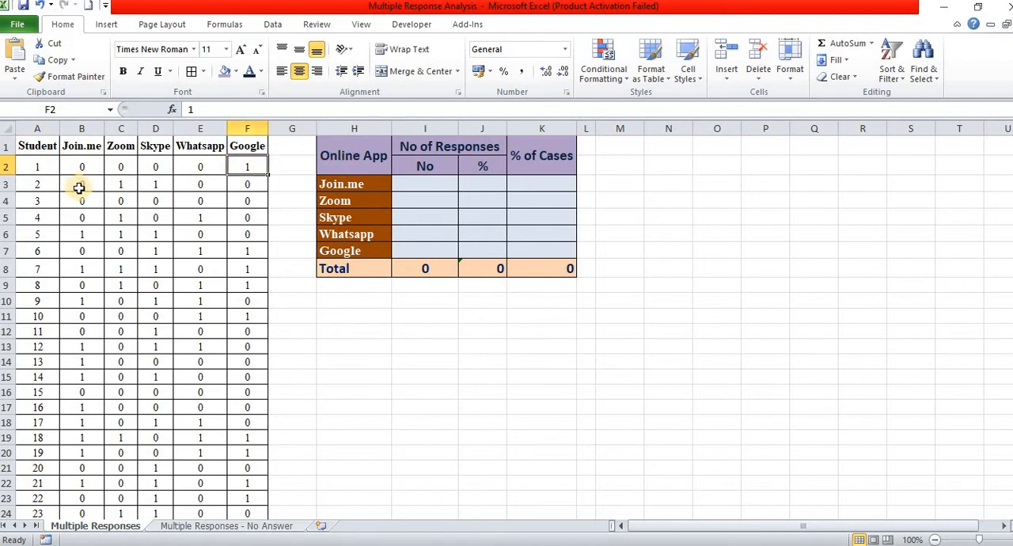
{"action": "left_click", "coordinate": [125, 189]}
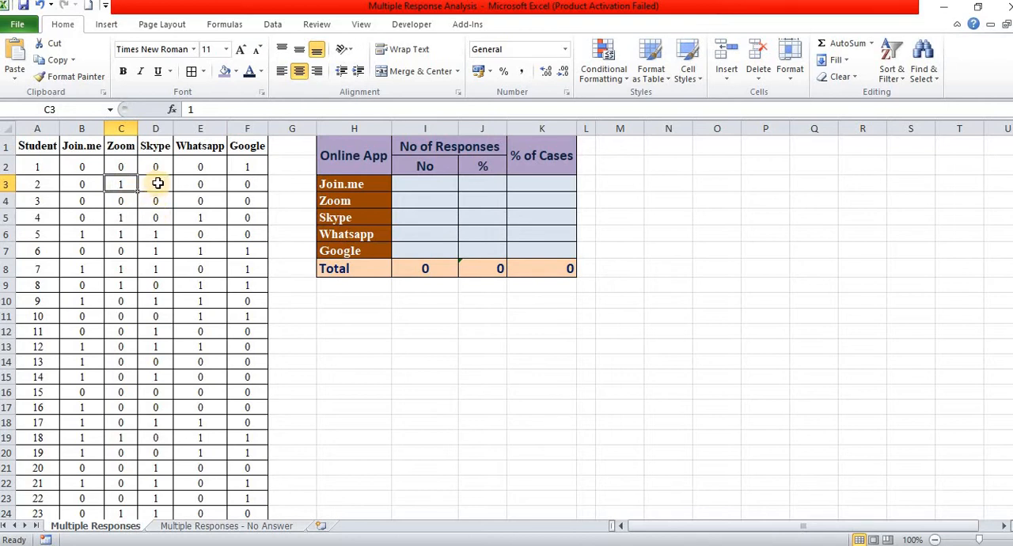
{"action": "left_click", "coordinate": [158, 183]}
{"action": "left_click_drag", "start_coordinate": [82, 198], "coordinate": [262, 201]}
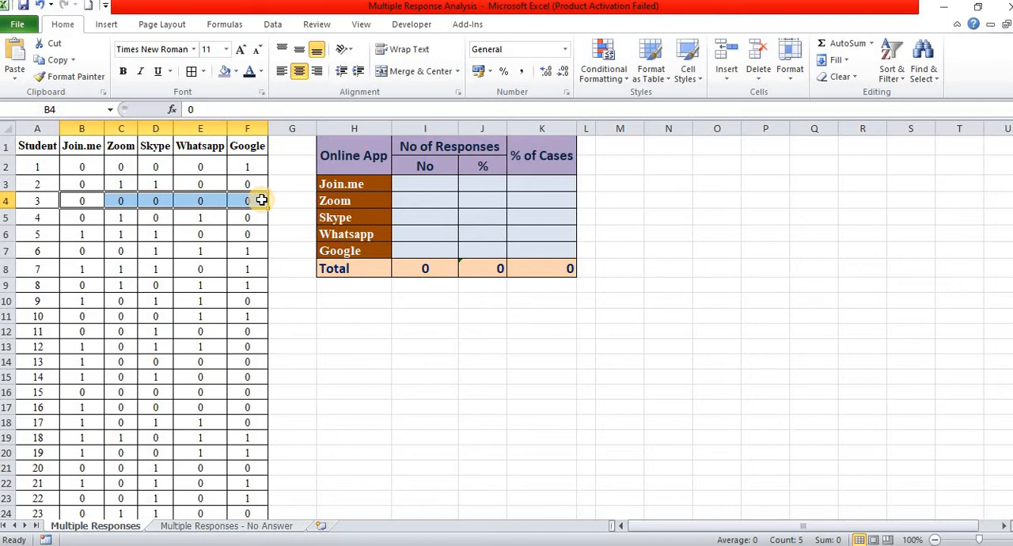
{"action": "left_click", "coordinate": [121, 222]}
{"action": "left_click", "coordinate": [195, 222]}
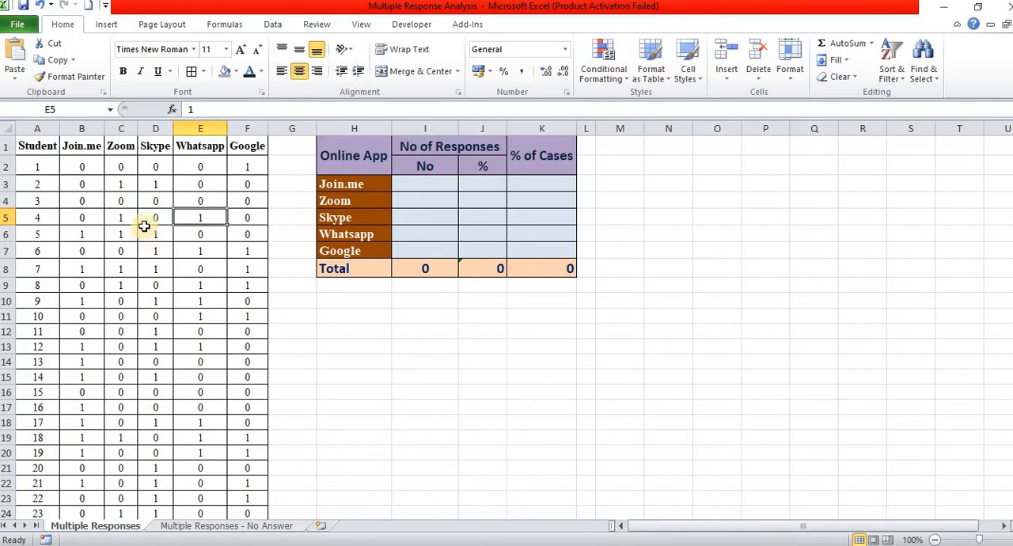
{"action": "left_click", "coordinate": [121, 189]}
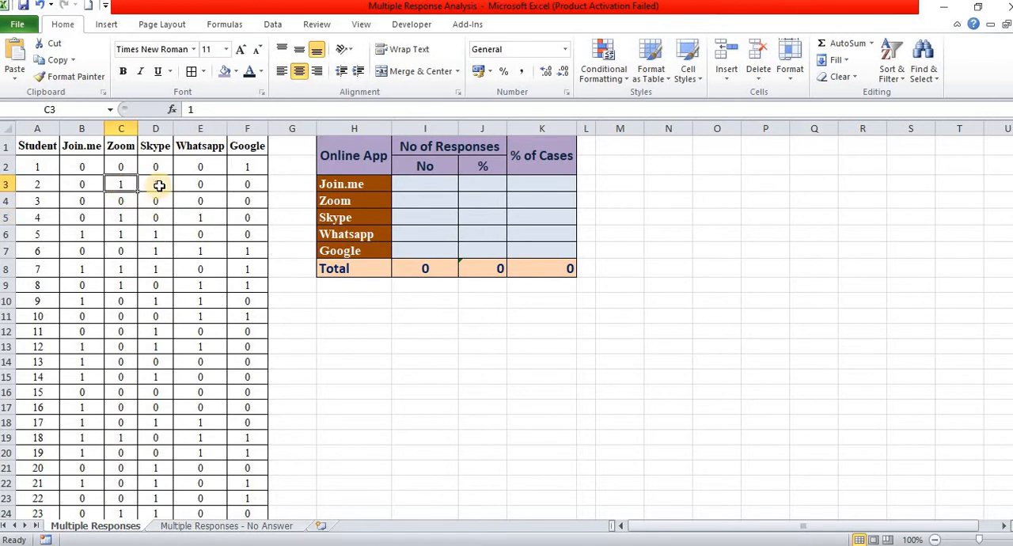
{"action": "left_click", "coordinate": [159, 185]}
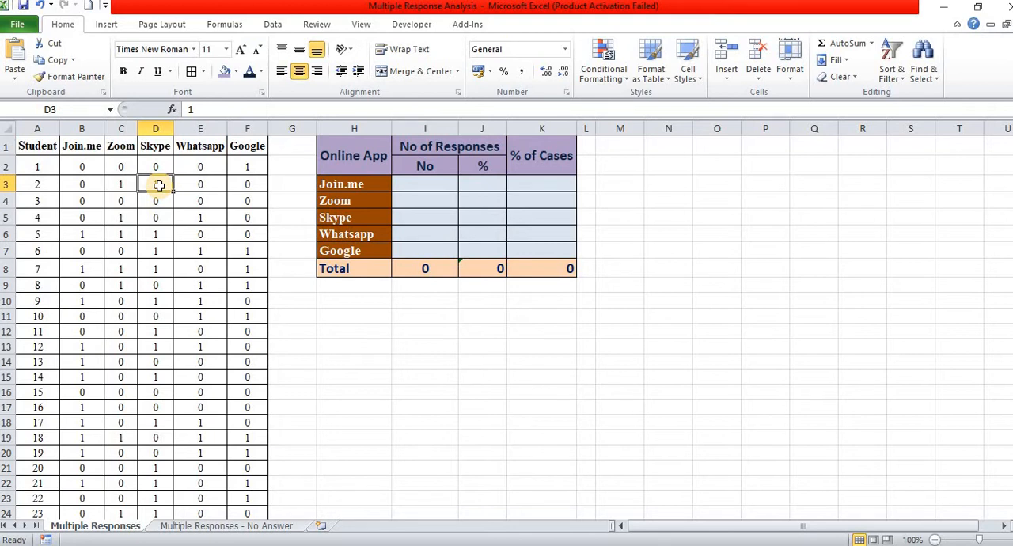
{"action": "left_click_drag", "start_coordinate": [80, 235], "coordinate": [153, 241]}
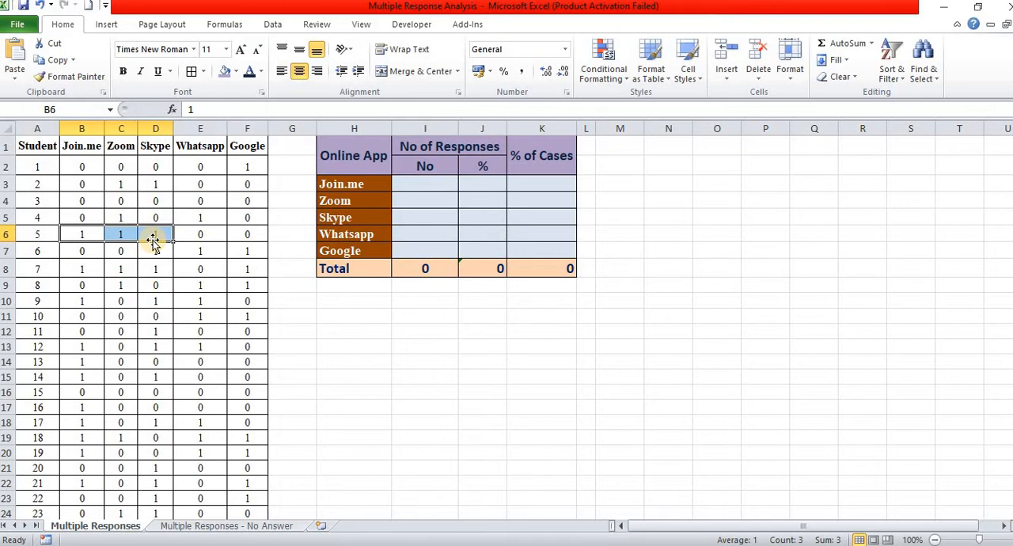
Step: Count the Join.me responses in cell I3 by summing B2:B151
{"action": "left_click", "coordinate": [428, 185]}
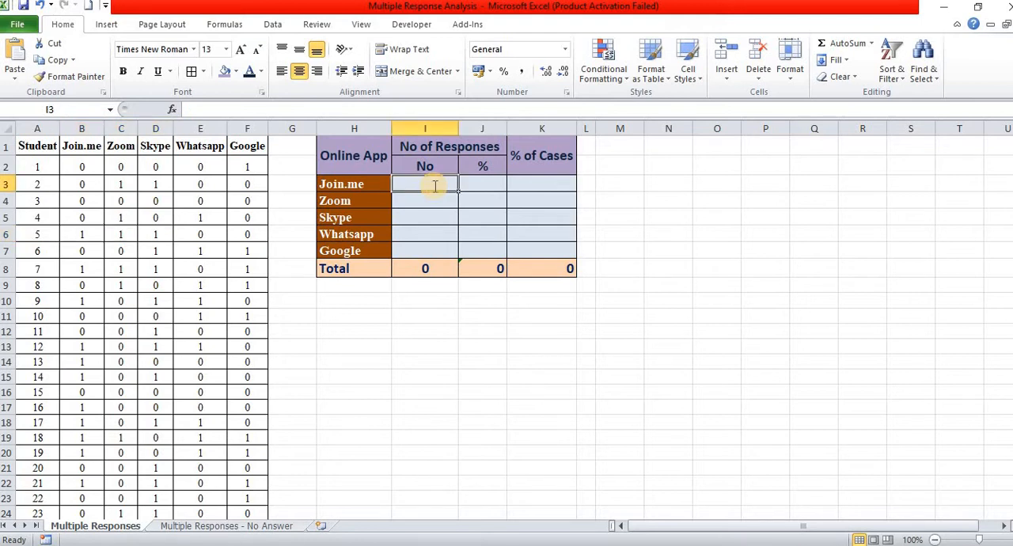
{"action": "type", "text": "="}
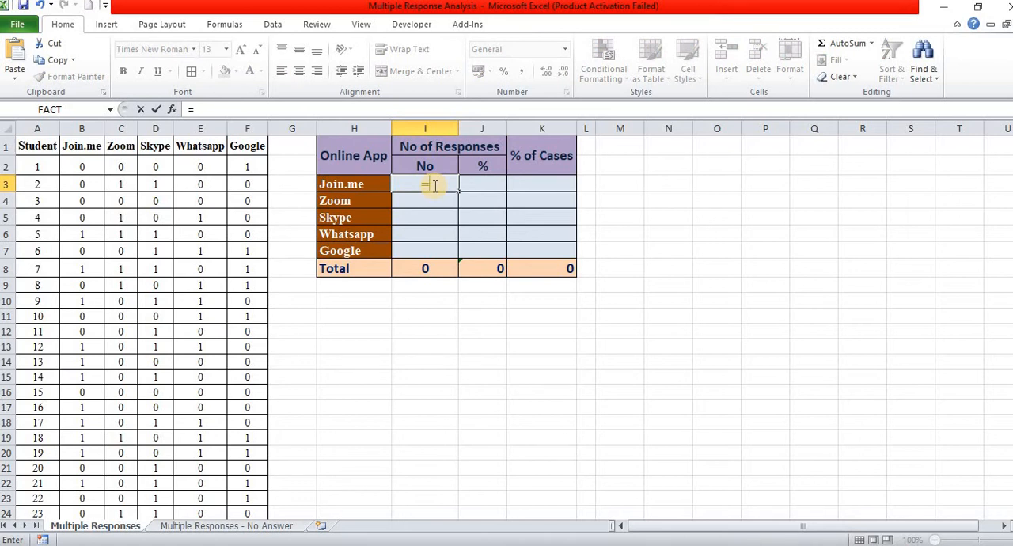
{"action": "type", "text": "sum"}
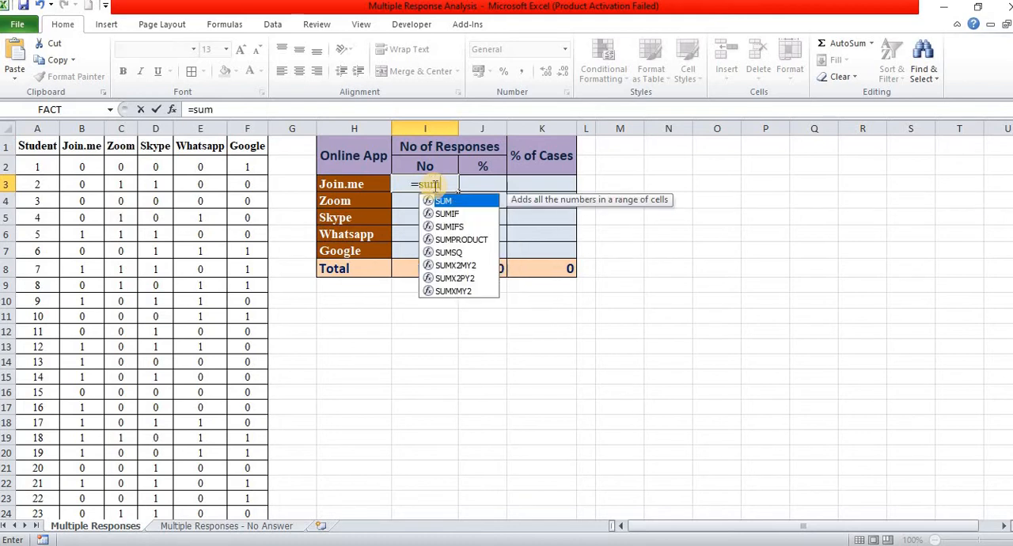
{"action": "type", "text": "("}
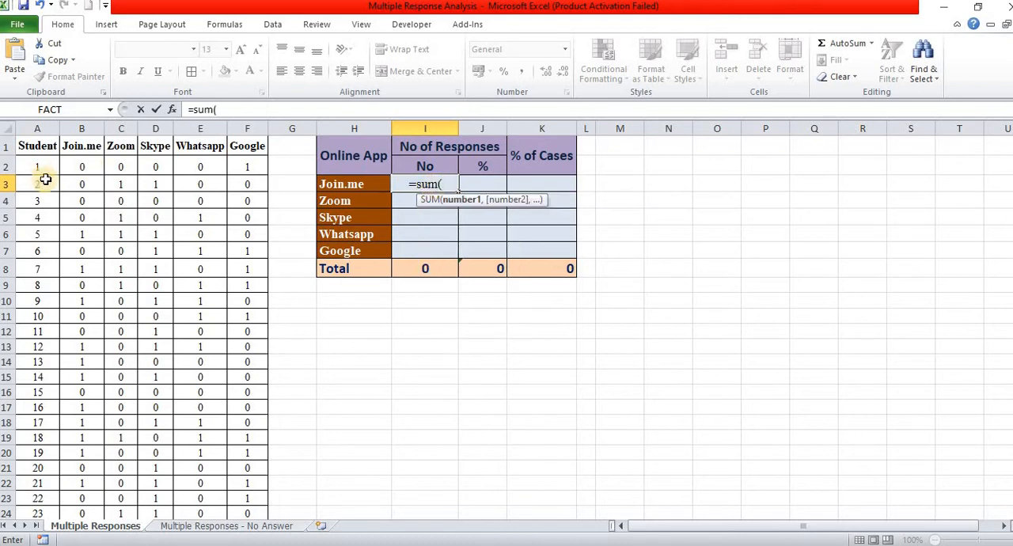
{"action": "left_click", "coordinate": [81, 168]}
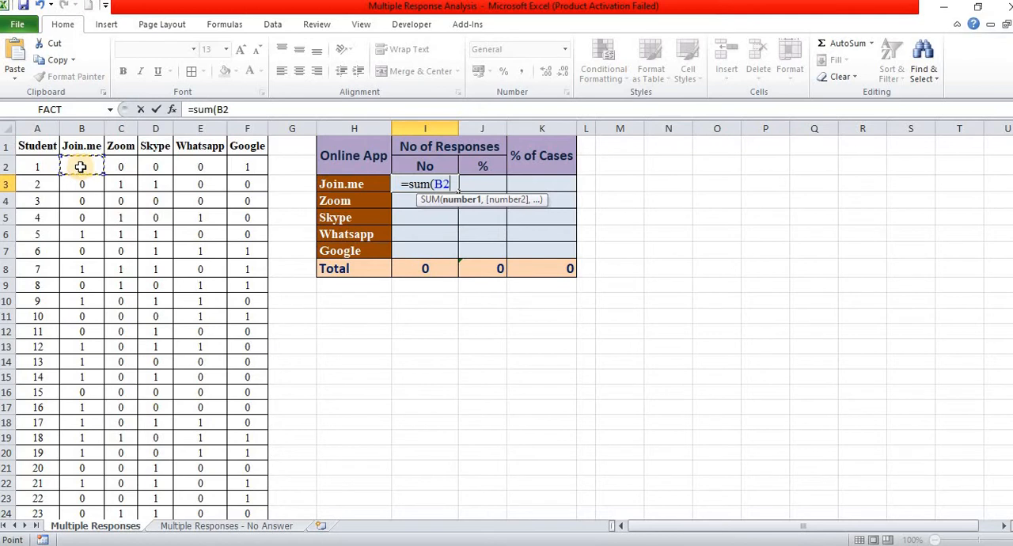
{"action": "key", "text": "ctrl+shift+Down"}
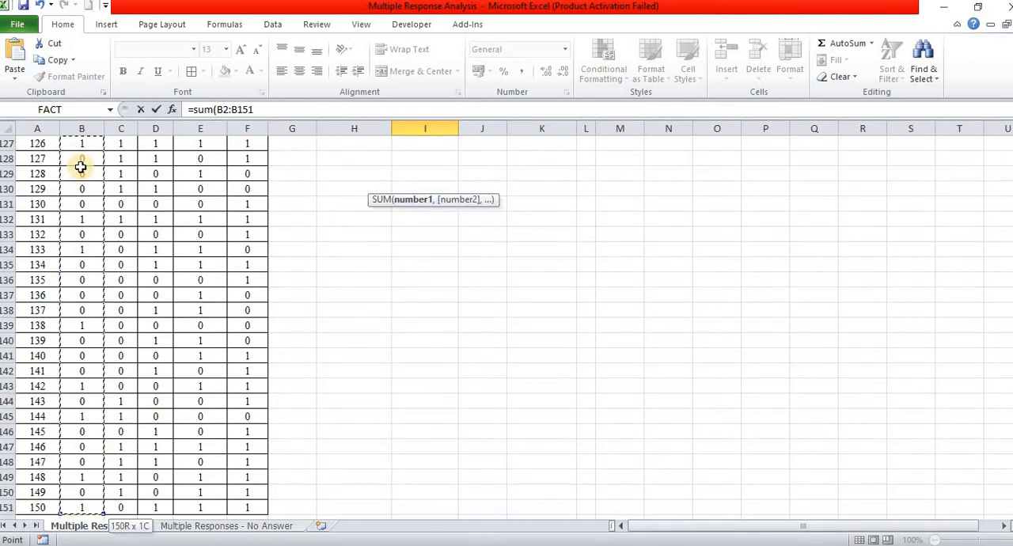
{"action": "key", "text": "Return"}
Step: Count the Zoom responses in cell I4 by summing C2:C151
{"action": "key", "text": "Up"}
{"action": "key", "text": "Up"}
{"action": "key", "text": "Up"}
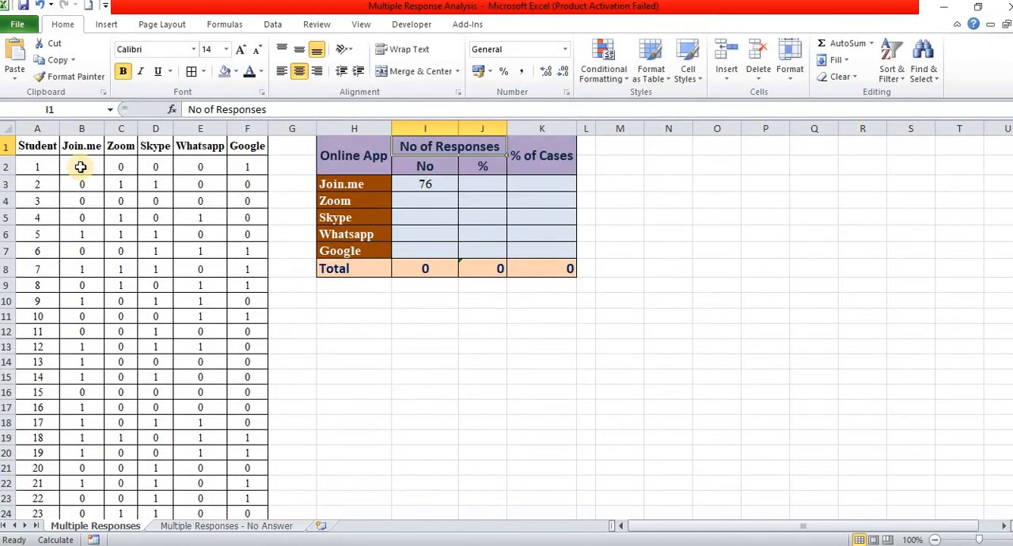
{"action": "key", "text": "Down"}
{"action": "key", "text": "Down"}
{"action": "key", "text": "Down"}
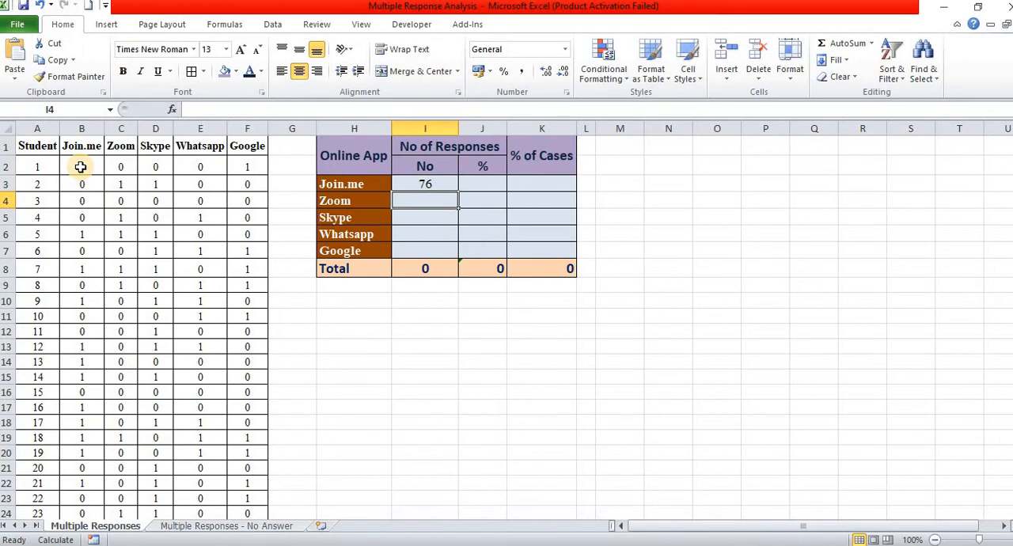
{"action": "type", "text": "=sum"}
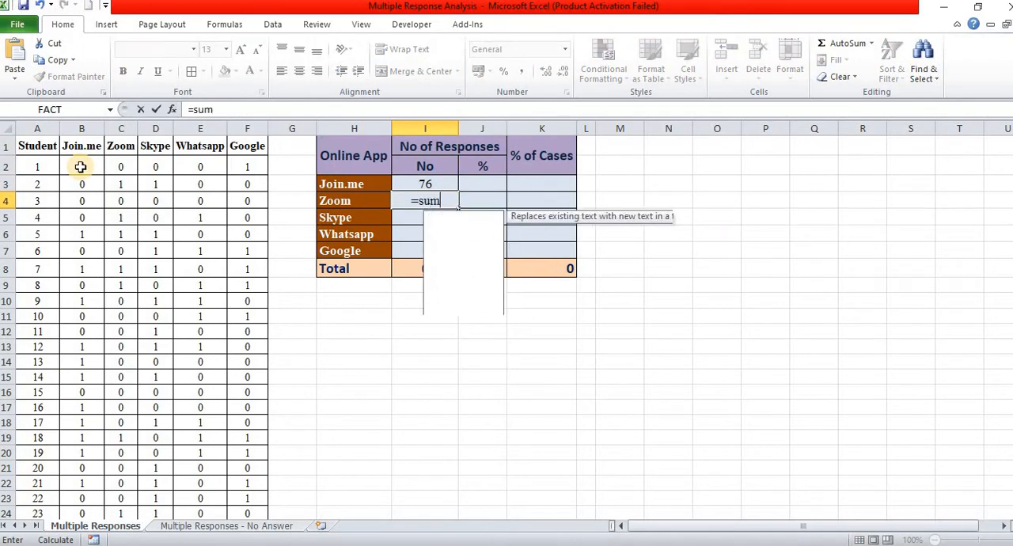
{"action": "type", "text": "("}
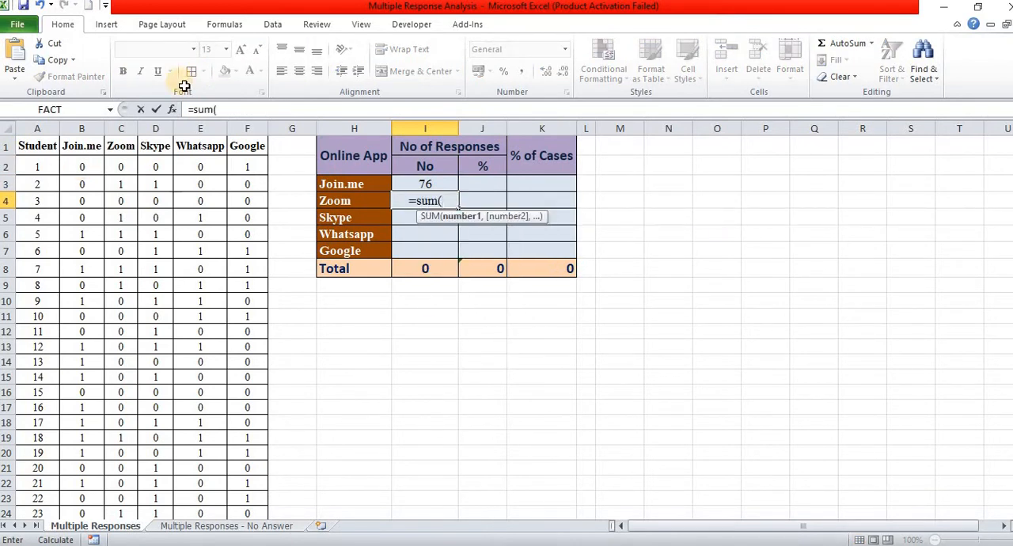
{"action": "left_click", "coordinate": [117, 163]}
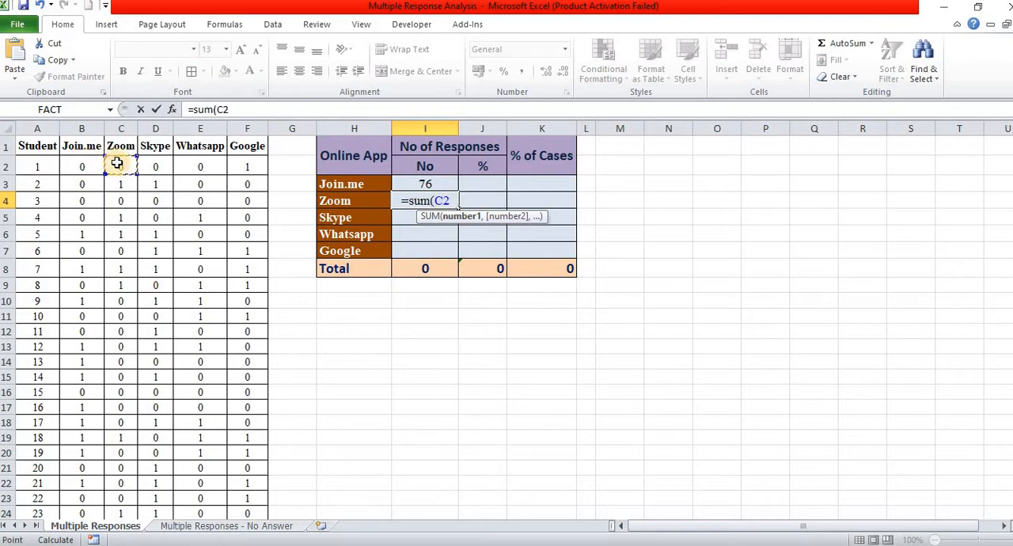
{"action": "key", "text": "ctrl+shift+Down"}
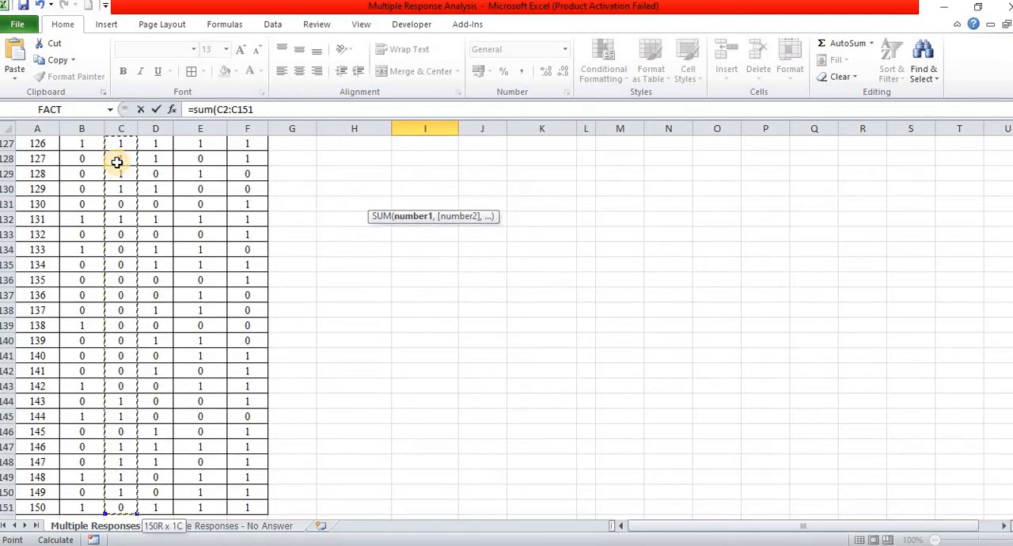
{"action": "key", "text": "Return"}
Step: Count the Skype responses in cell I5 by summing D2:D151
{"action": "scroll", "coordinate": [117, 163], "scroll_direction": "up", "scroll_amount": 2}
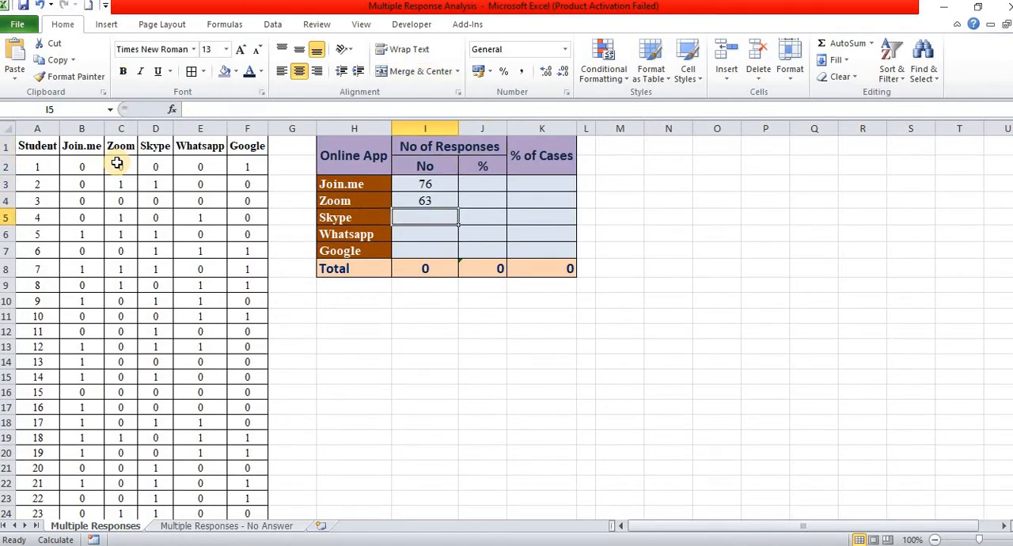
{"action": "type", "text": "=sum"}
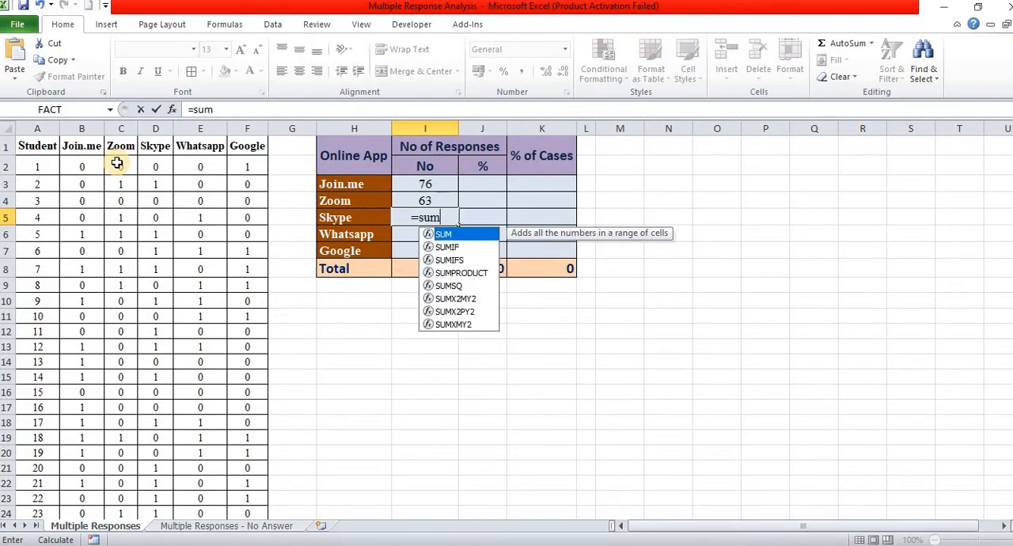
{"action": "type", "text": "("}
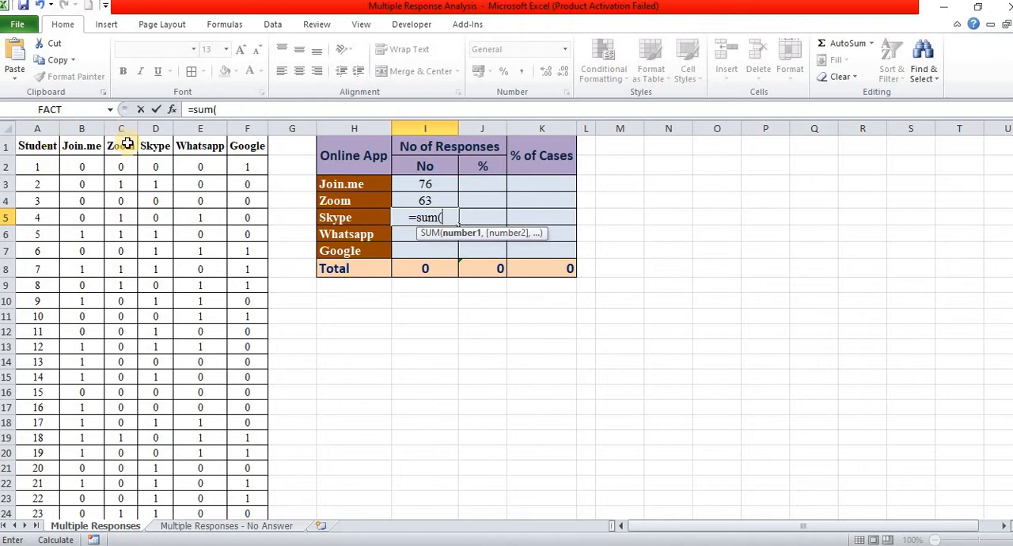
{"action": "left_click", "coordinate": [158, 163]}
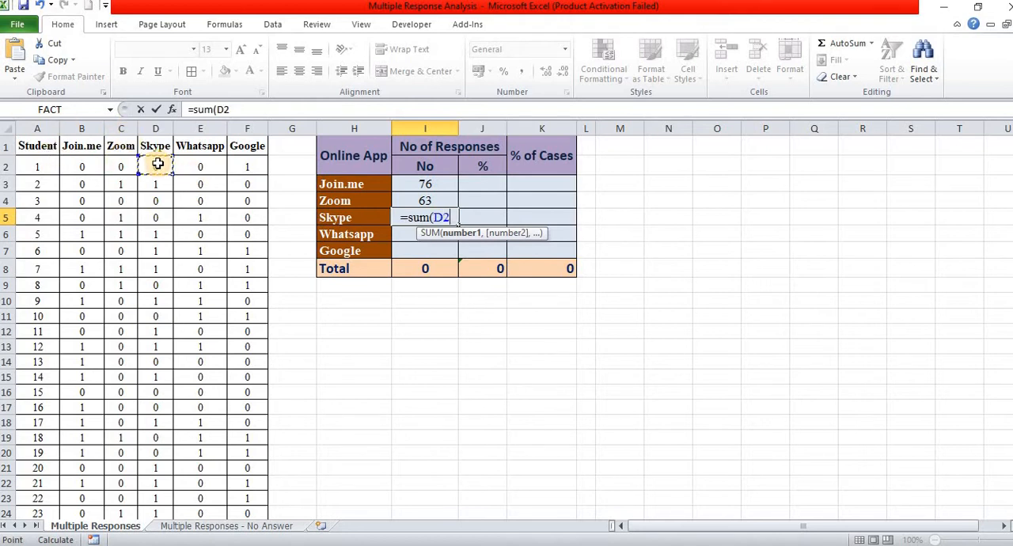
{"action": "key", "text": "ctrl+shift+Down"}
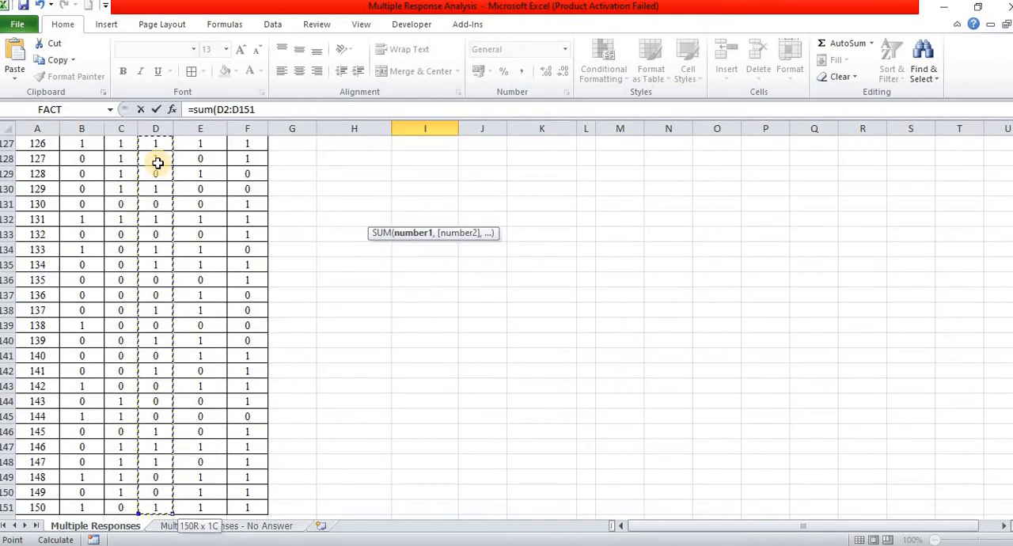
{"action": "key", "text": "Return"}
Step: Count the Whatsapp responses in cell I6 by summing the Whatsapp column from E2 down to its last student
{"action": "key", "text": "Up"}
{"action": "key", "text": "Up"}
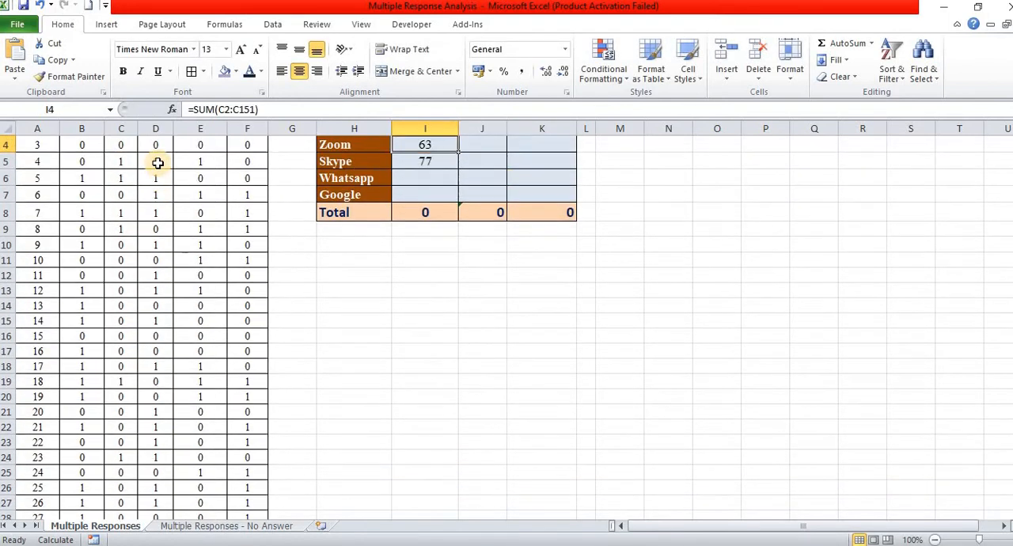
{"action": "key", "text": "Up"}
{"action": "key", "text": "Up"}
{"action": "key", "text": "Up"}
{"action": "key", "text": "Down"}
{"action": "key", "text": "Down"}
{"action": "key", "text": "Down"}
{"action": "key", "text": "Down"}
{"action": "key", "text": "Down"}
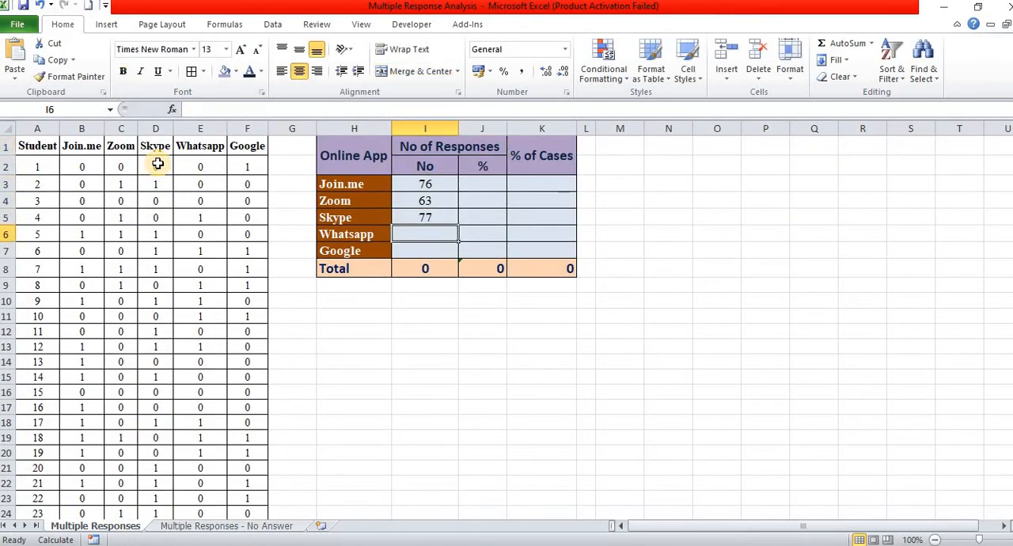
{"action": "type", "text": "=sum("}
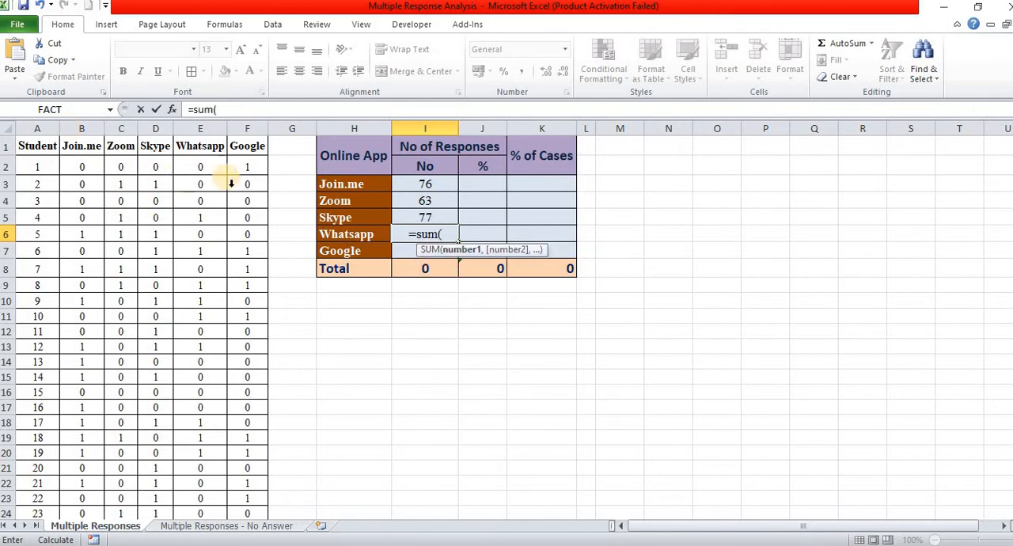
{"action": "left_click", "coordinate": [208, 169]}
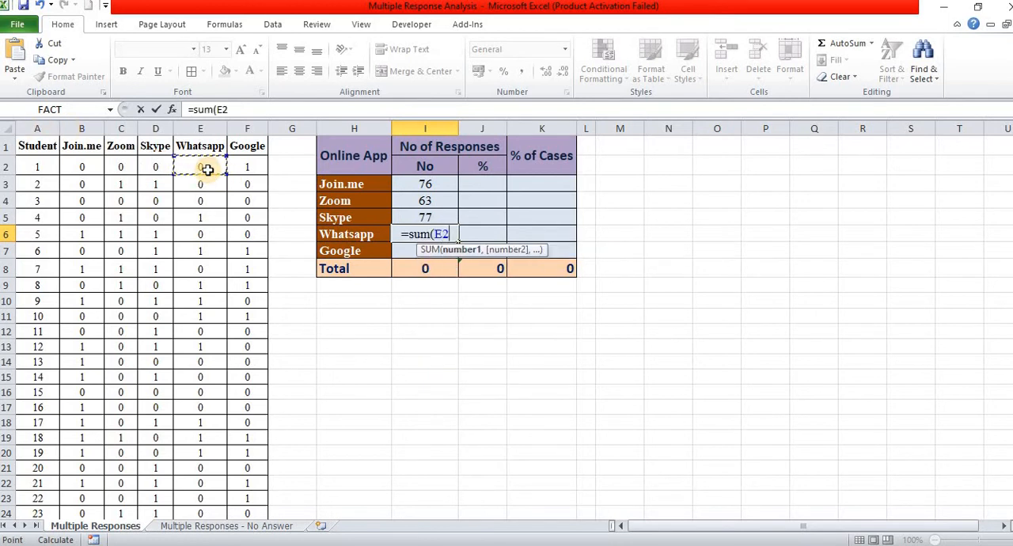
{"action": "key", "text": "ctrl+shift+Down"}
{"action": "key", "text": "Return"}
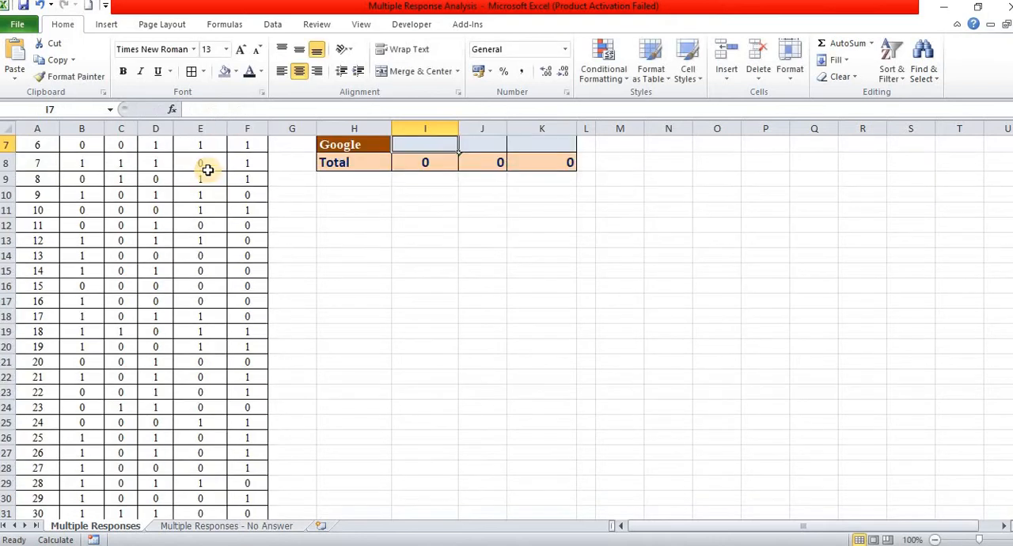
Step: Count the Google responses in cell I7 by summing F2:F151, and check the total in I8
{"action": "key", "text": "Up"}
{"action": "key", "text": "Up"}
{"action": "key", "text": "Up"}
{"action": "key", "text": "Up"}
{"action": "key", "text": "Up"}
{"action": "key", "text": "Up"}
{"action": "key", "text": "Down"}
{"action": "key", "text": "Down"}
{"action": "key", "text": "Down"}
{"action": "key", "text": "Down"}
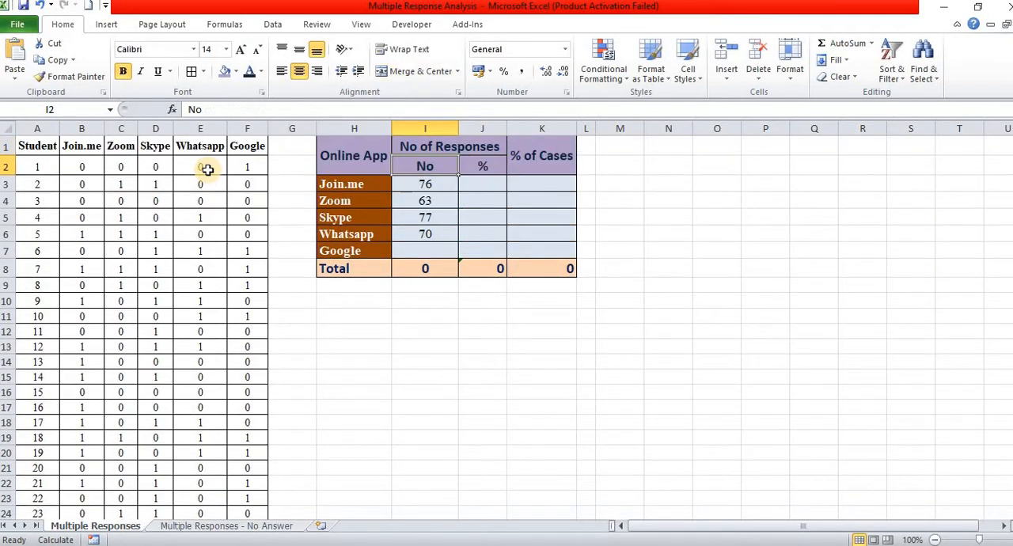
{"action": "key", "text": "Down"}
{"action": "key", "text": "Down"}
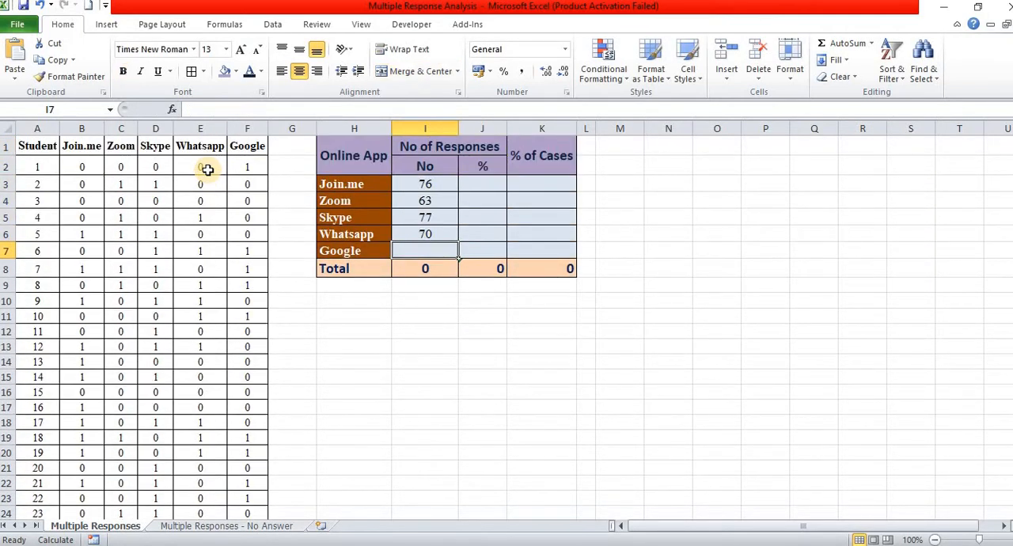
{"action": "type", "text": "="}
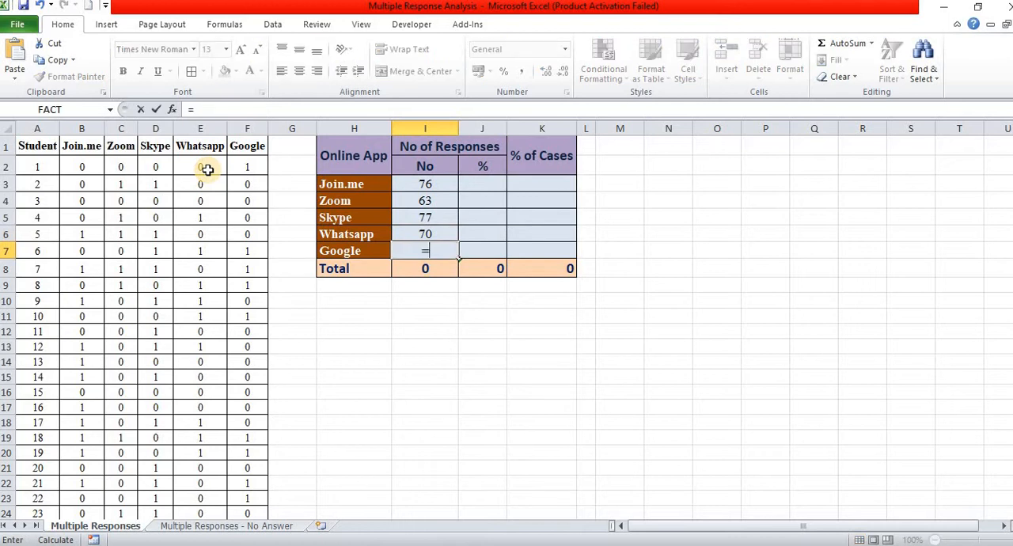
{"action": "type", "text": "sum"}
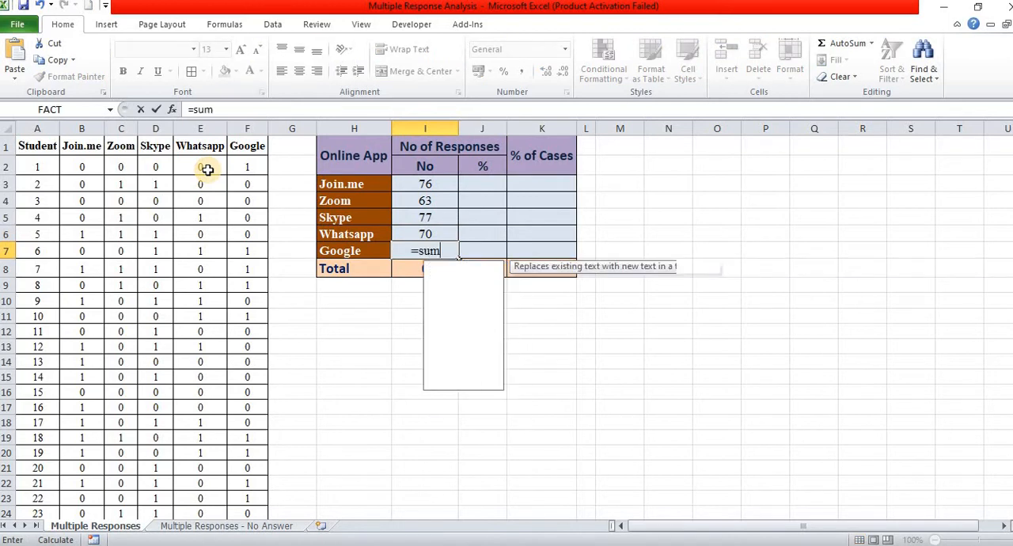
{"action": "type", "text": "("}
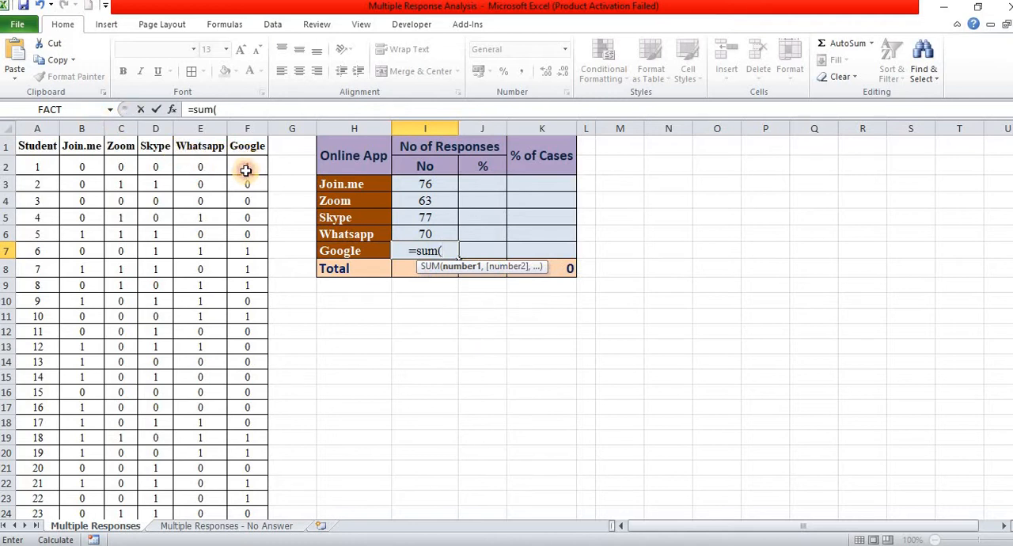
{"action": "left_click", "coordinate": [247, 170]}
{"action": "key", "text": "ctrl+shift+Down"}
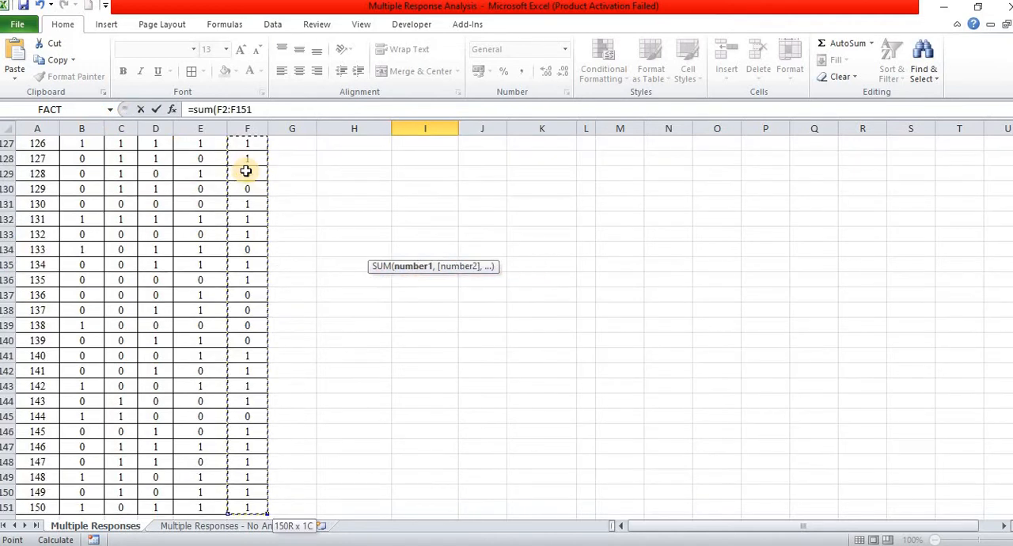
{"action": "key", "text": "Return"}
{"action": "key", "text": "Up"}
{"action": "key", "text": "Up"}
{"action": "key", "text": "Up"}
{"action": "key", "text": "Up"}
{"action": "key", "text": "Up"}
{"action": "key", "text": "Up"}
{"action": "key", "text": "Up"}
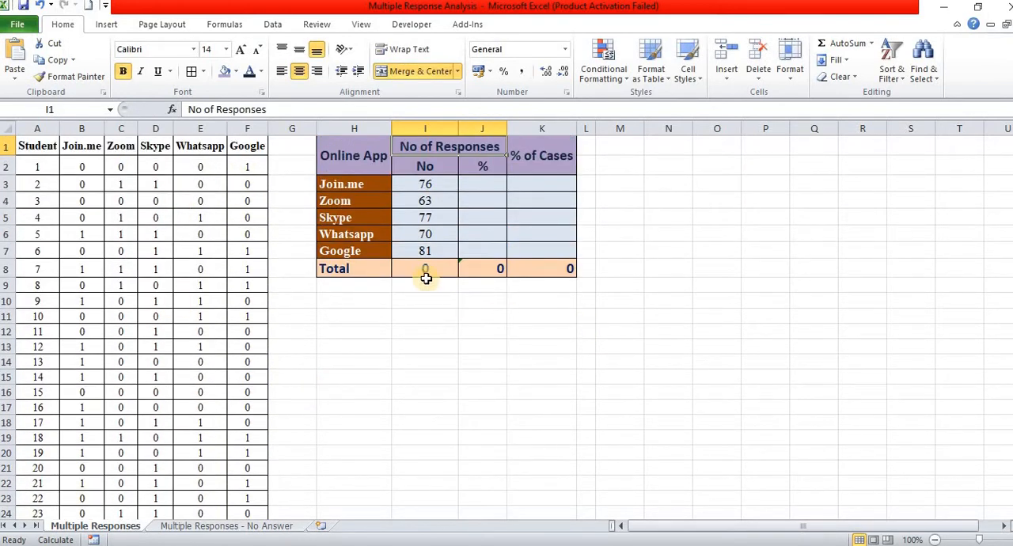
{"action": "left_click", "coordinate": [430, 269]}
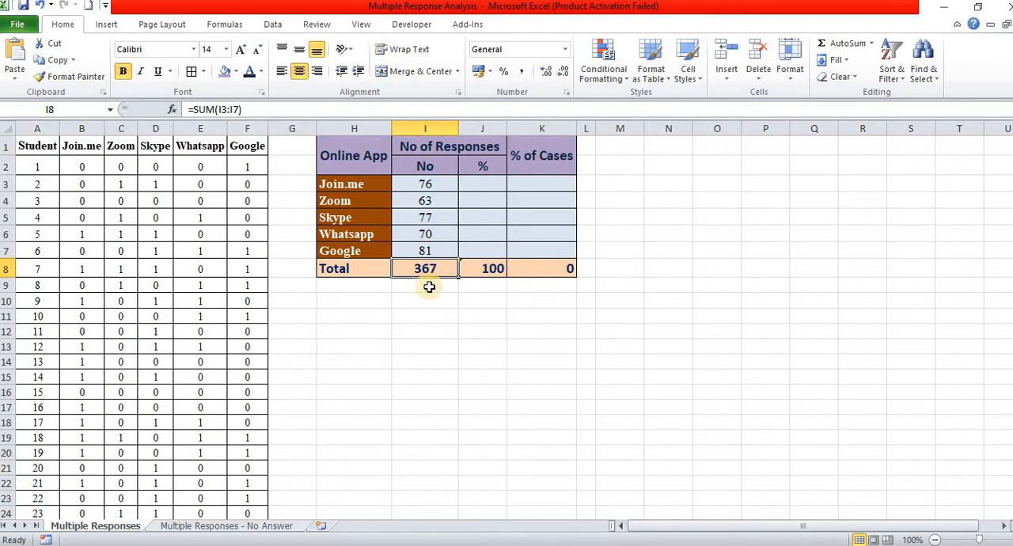
Step: Calculate Join.me's percentage of responses in cell J3 with +I3/$I$8*100, keeping the reference to the total absolute
{"action": "left_click", "coordinate": [492, 185]}
{"action": "type", "text": "+"}
{"action": "key", "text": "Left"}
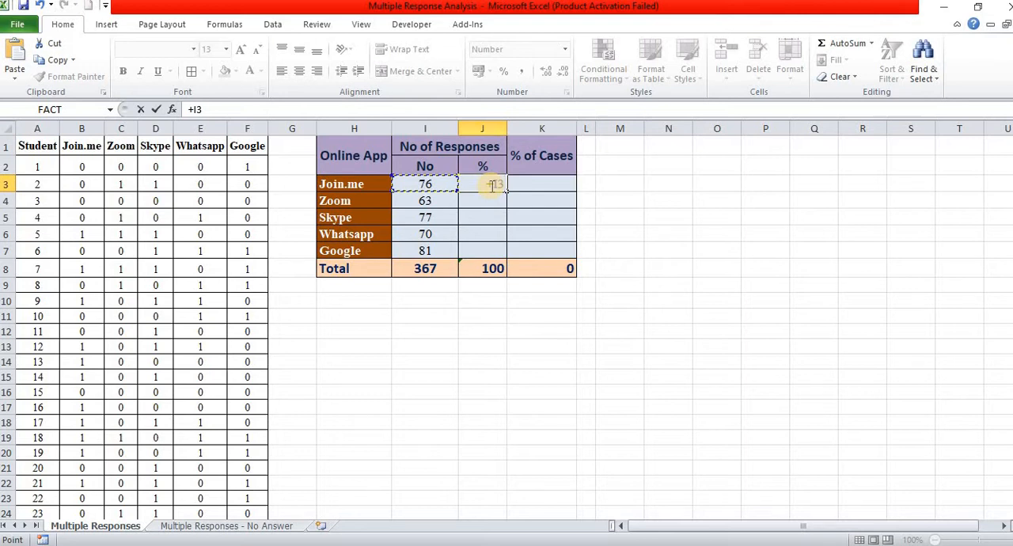
{"action": "type", "text": "/"}
{"action": "left_click", "coordinate": [427, 269]}
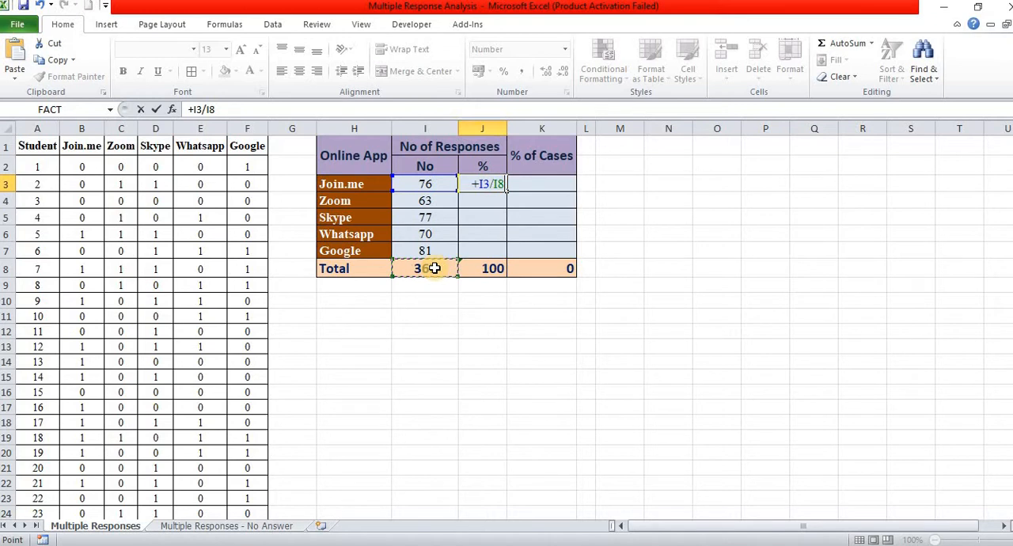
{"action": "key", "text": "F4"}
{"action": "type", "text": "*"}
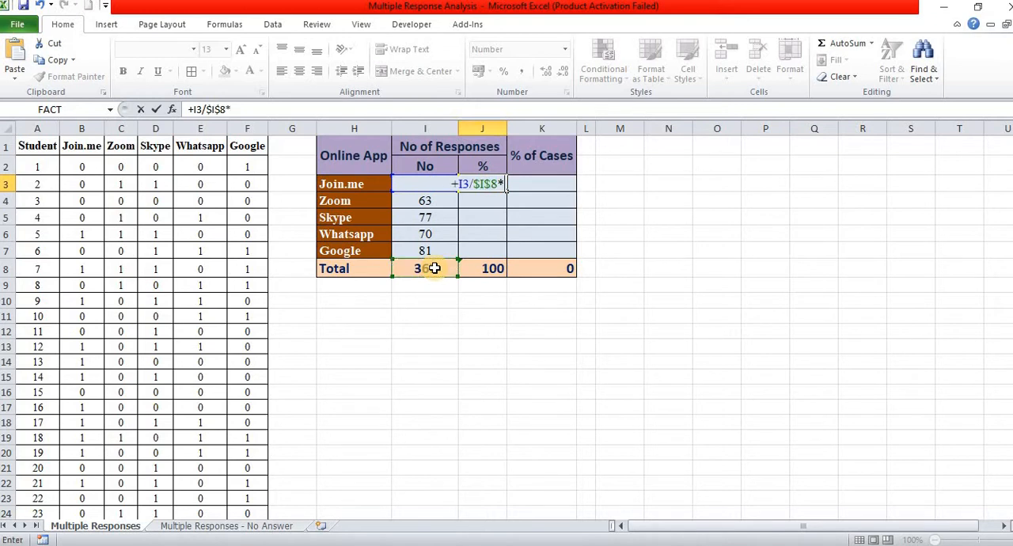
{"action": "type", "text": "100"}
{"action": "key", "text": "Return"}
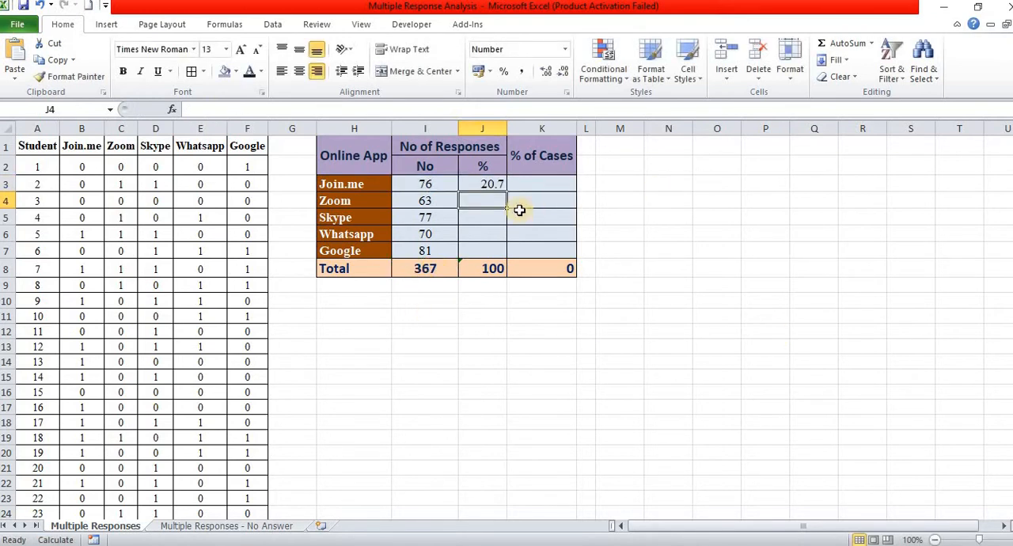
Step: Copy the percentage formula from J3 down to J7 for the remaining apps and recalculate the sheet
{"action": "left_click", "coordinate": [496, 184]}
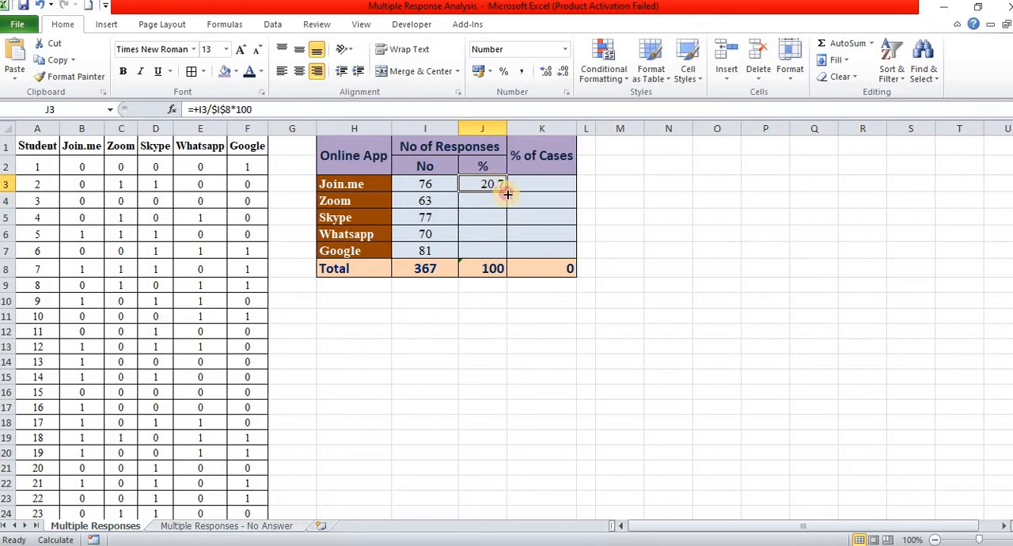
{"action": "left_click_drag", "start_coordinate": [506, 193], "coordinate": [510, 259]}
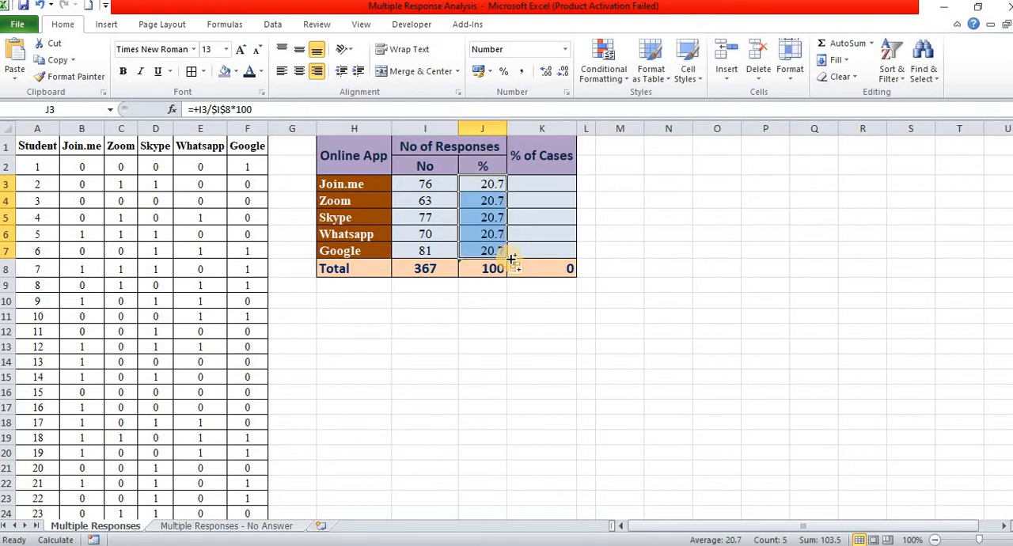
{"action": "key", "text": "F9"}
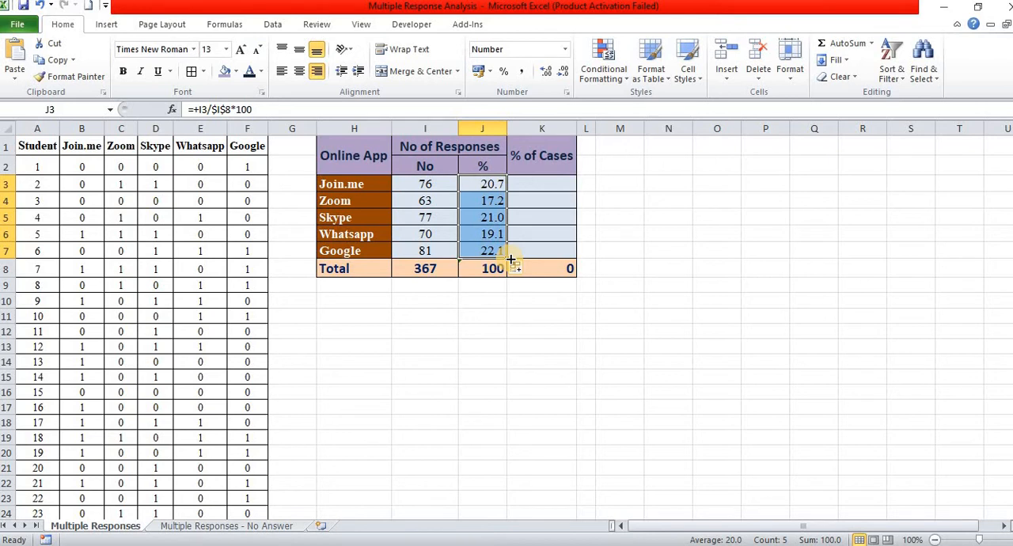
{"action": "left_click", "coordinate": [427, 271]}
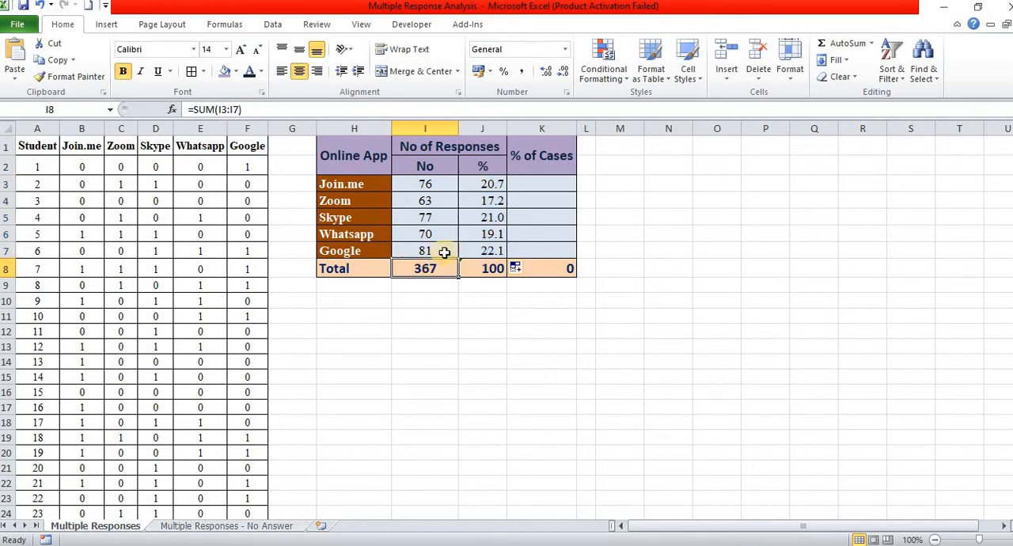
Step: Calculate Join.me's percentage of cases in cell K3 with the formula +I3/150*100
{"action": "left_click", "coordinate": [549, 186]}
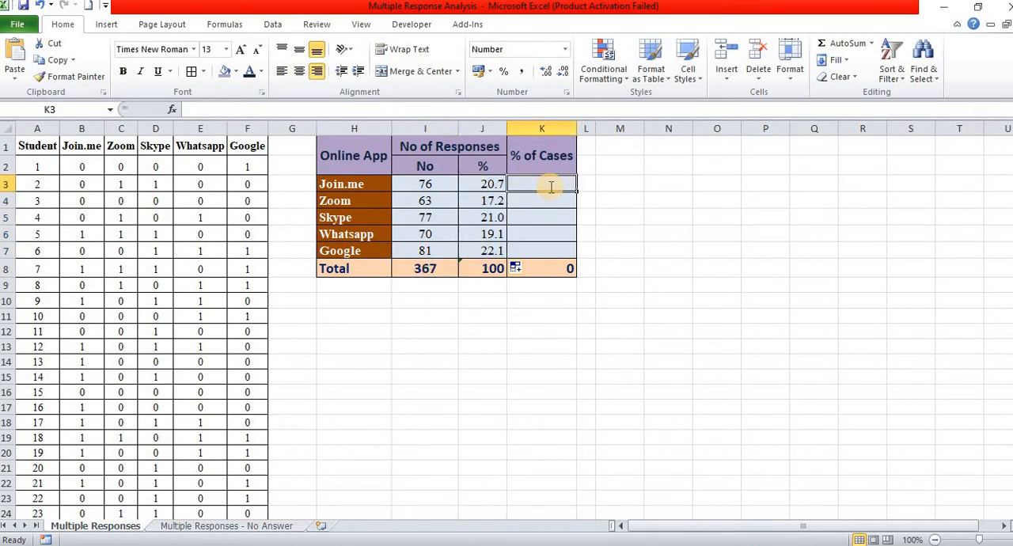
{"action": "type", "text": "+"}
{"action": "key", "text": "Left"}
{"action": "key", "text": "Left"}
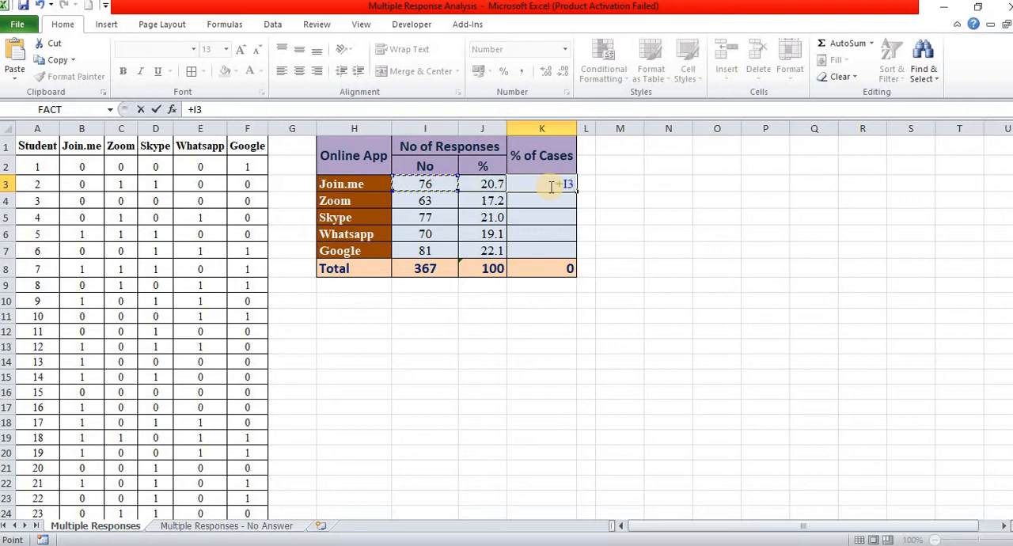
{"action": "type", "text": "/150*100"}
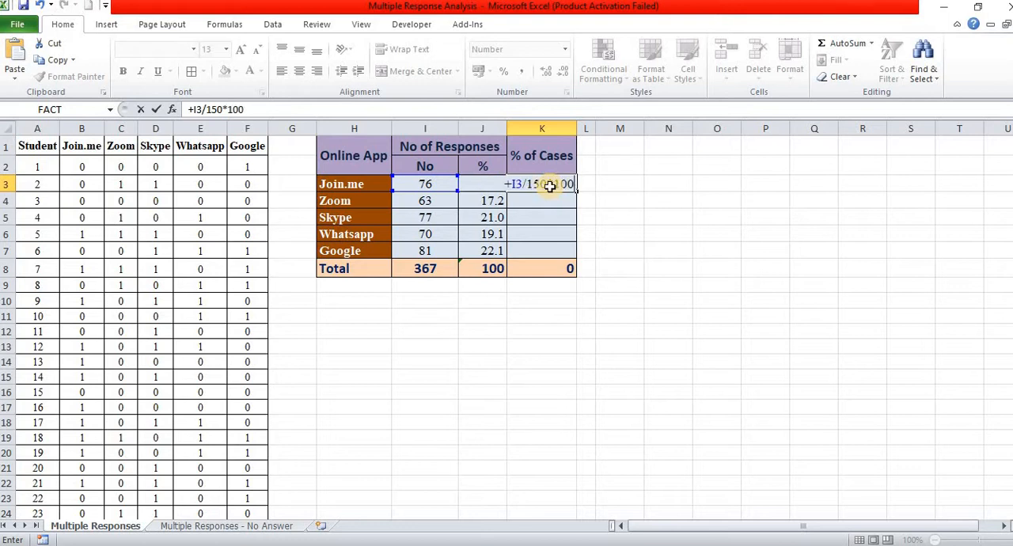
{"action": "key", "text": "Return"}
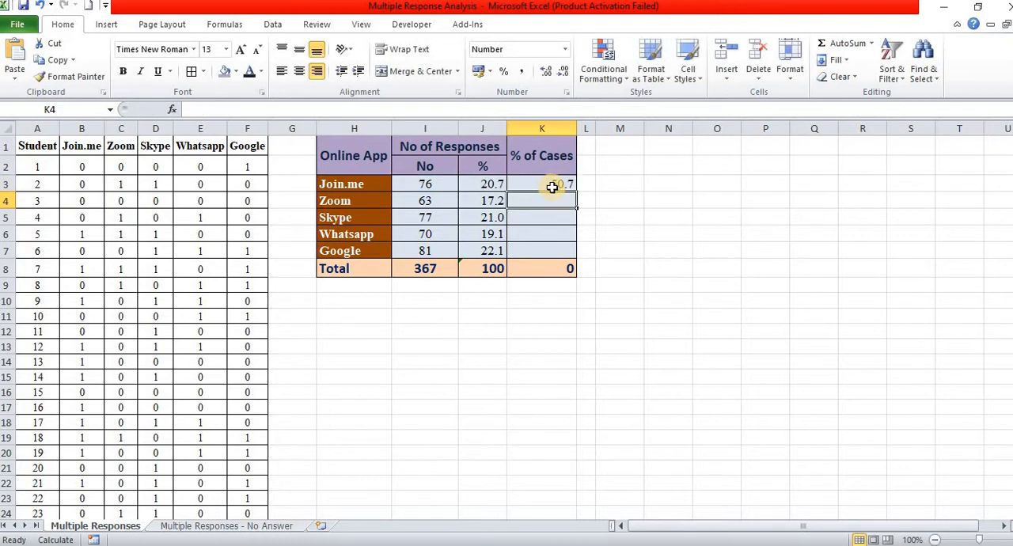
Step: Copy the percentage-of-cases formula from K3 down to K7 and recalculate the sheet
{"action": "left_click", "coordinate": [552, 187]}
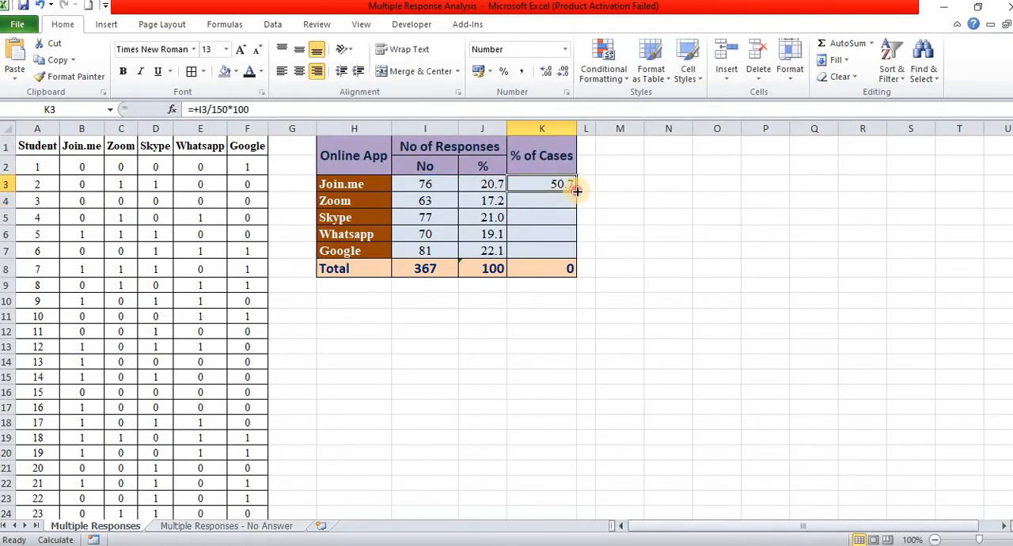
{"action": "double_click", "coordinate": [577, 193]}
{"action": "key", "text": "F9"}
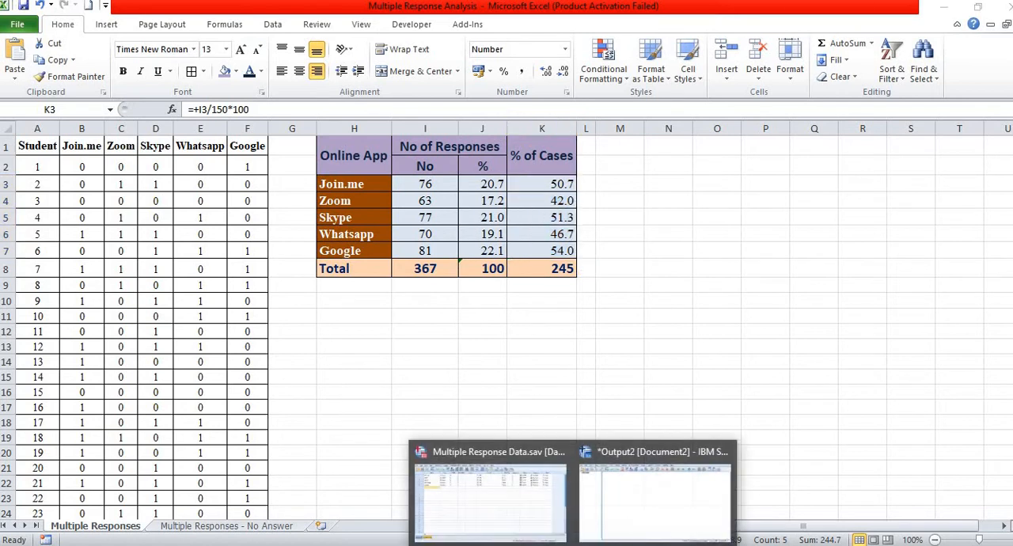
Step: Switch to Multiple Response Data.sav in SPSS and examine the app variables and the value labels of Join.me
{"action": "left_click", "coordinate": [519, 508]}
{"action": "key", "text": "Return"}
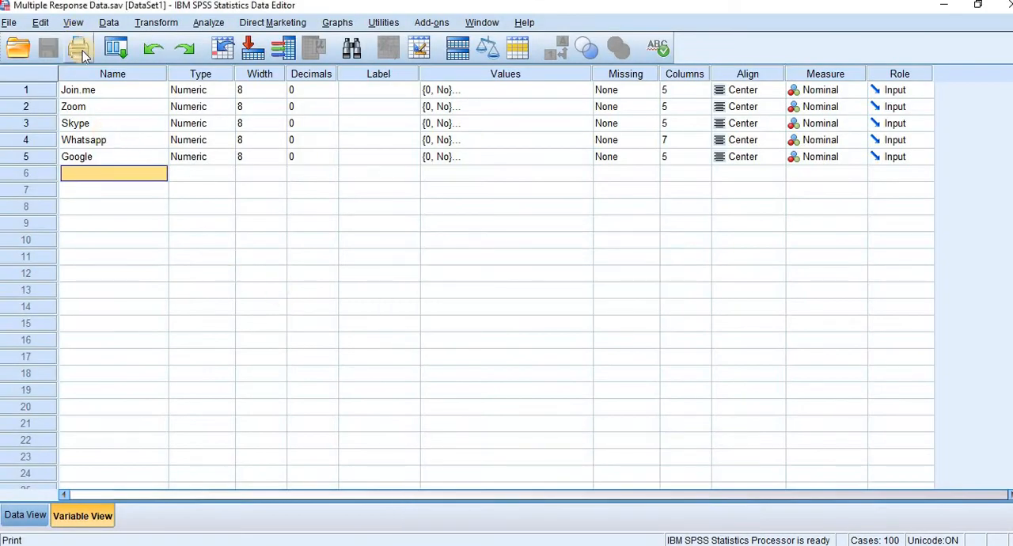
{"action": "left_click_drag", "start_coordinate": [102, 90], "coordinate": [112, 156]}
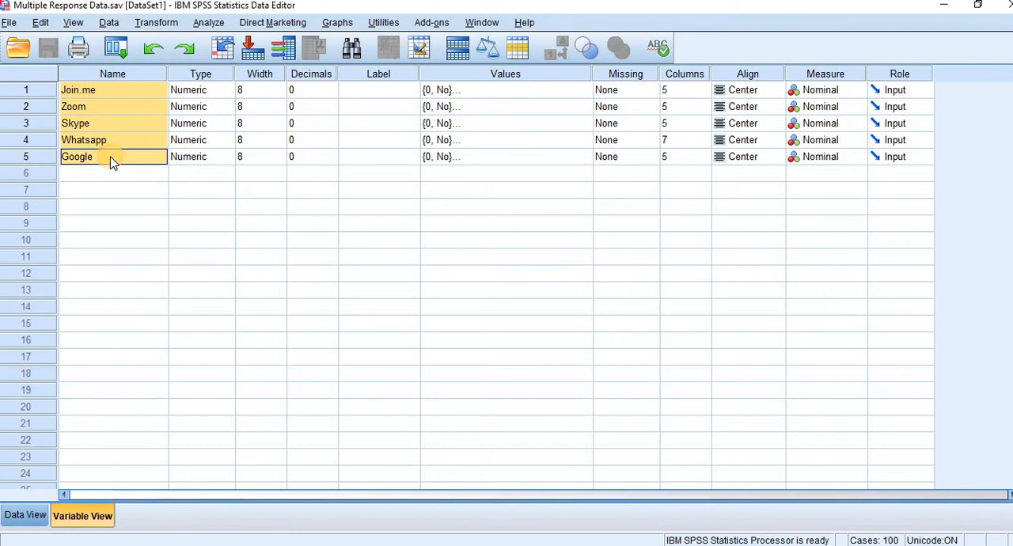
{"action": "left_click", "coordinate": [587, 90]}
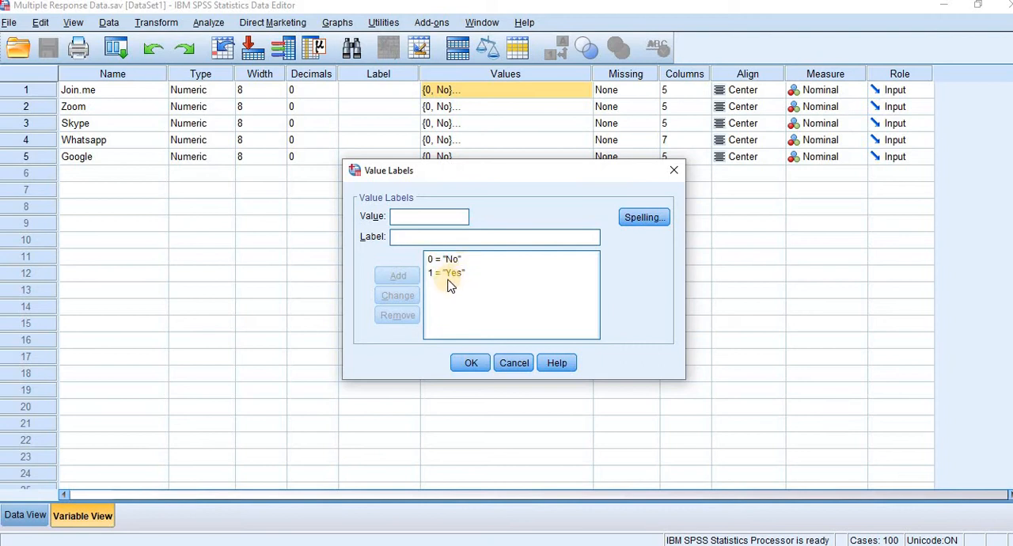
{"action": "left_click", "coordinate": [477, 365]}
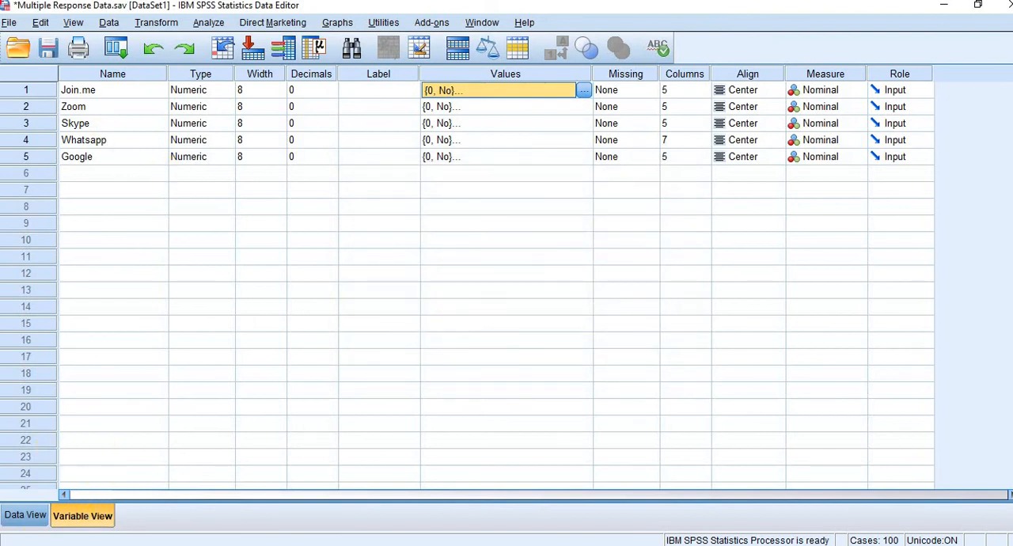
Step: Show the data values of the SPSS dataset and look through the cases down to row 150
{"action": "left_click", "coordinate": [32, 523]}
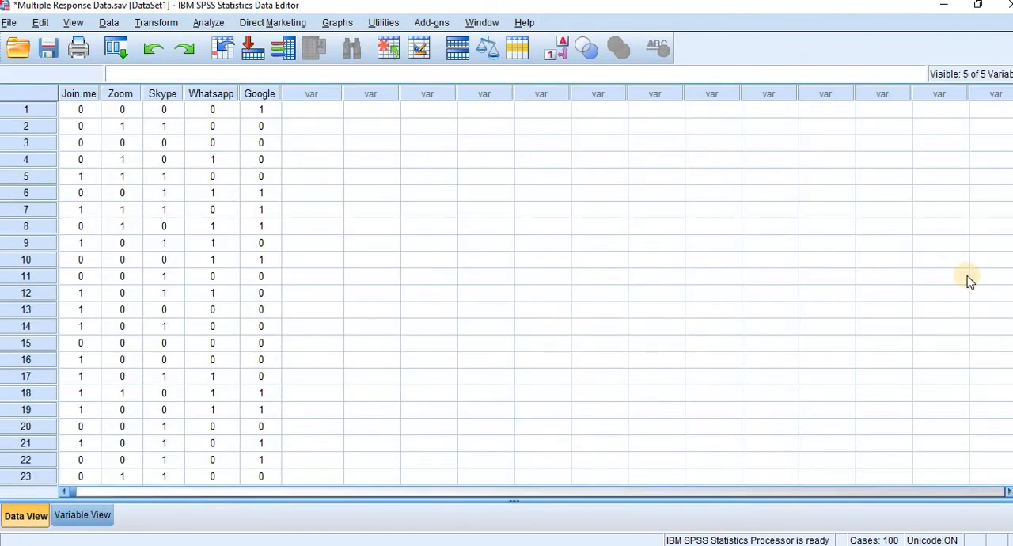
{"action": "scroll", "coordinate": [507, 293], "scroll_direction": "down", "scroll_amount": 20}
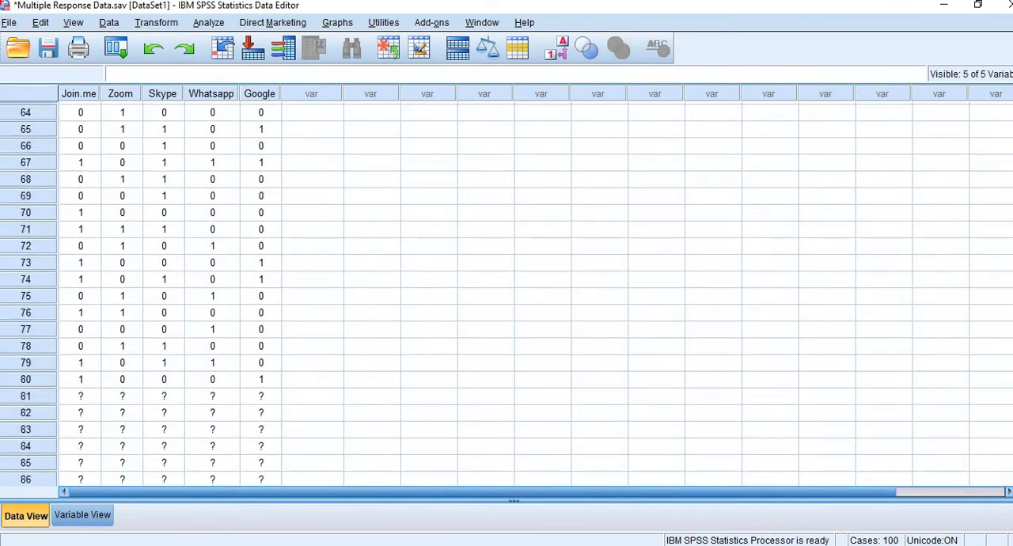
{"action": "scroll", "coordinate": [536, 363], "scroll_direction": "up", "scroll_amount": 8}
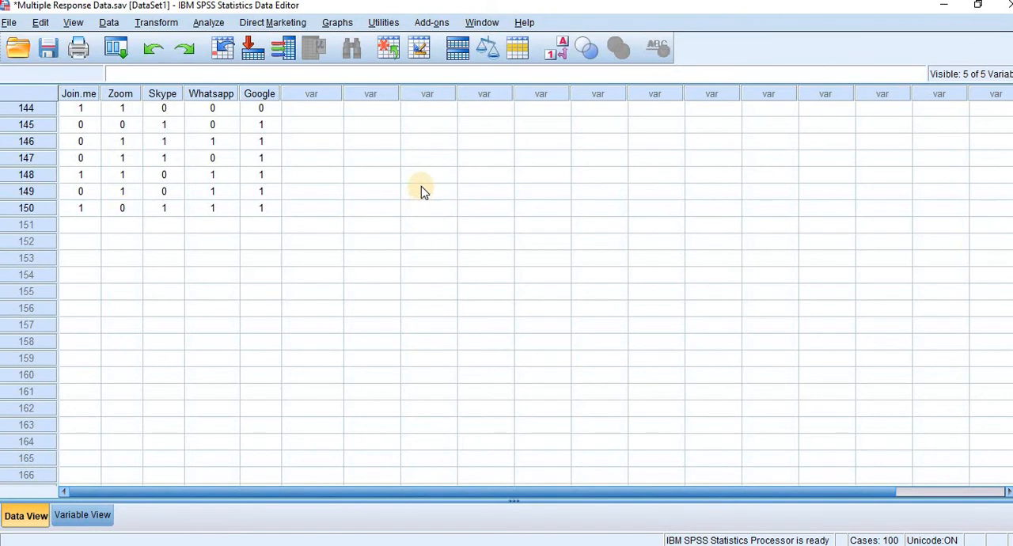
Step: Start defining a multiple response set containing Join.me, Zoom, Skype, Whatsapp and Google, coded as dichotomies with counted value 1
{"action": "left_click", "coordinate": [212, 22]}
{"action": "mouse_move", "coordinate": [286, 342]}
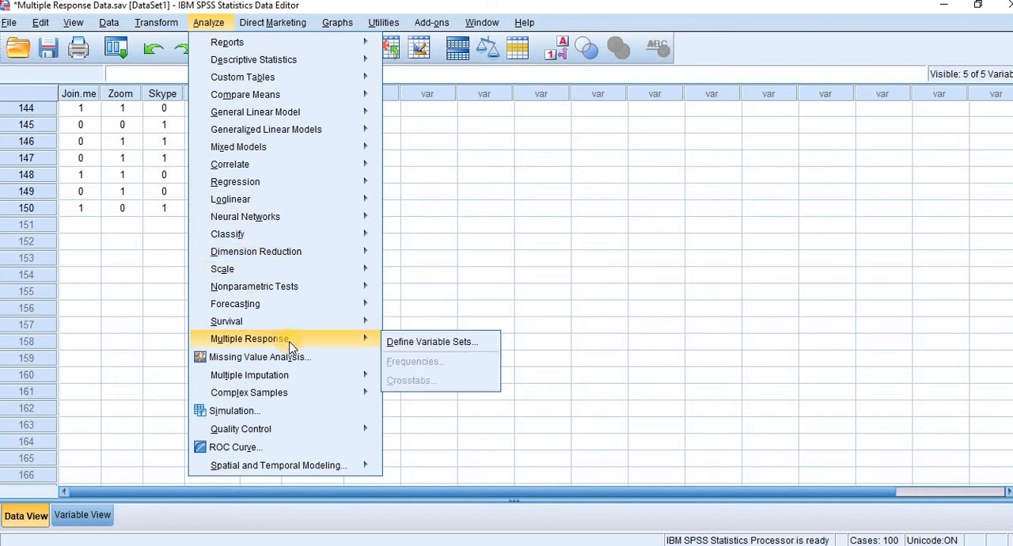
{"action": "left_click", "coordinate": [413, 340]}
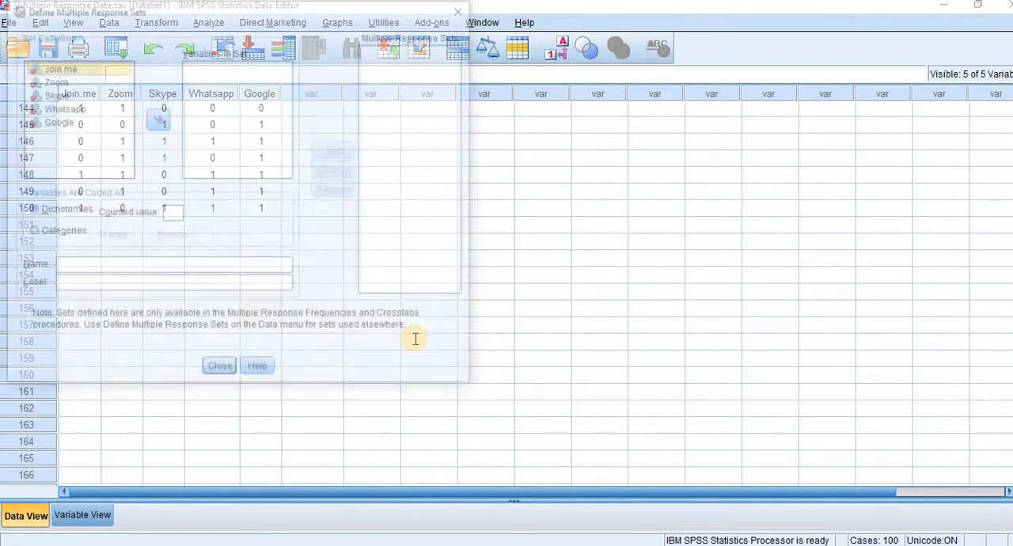
{"action": "left_click", "coordinate": [75, 131]}
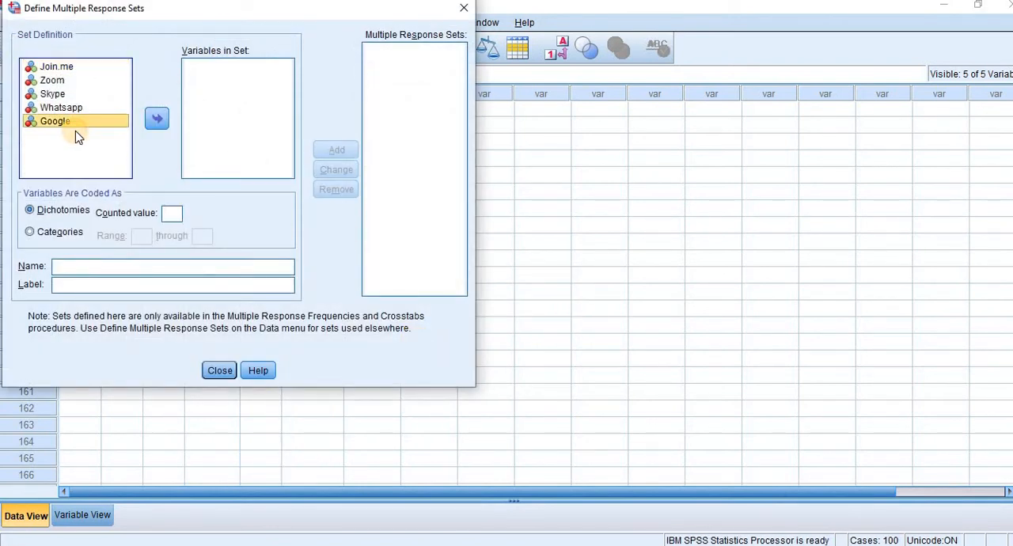
{"action": "key", "text": "ctrl+a"}
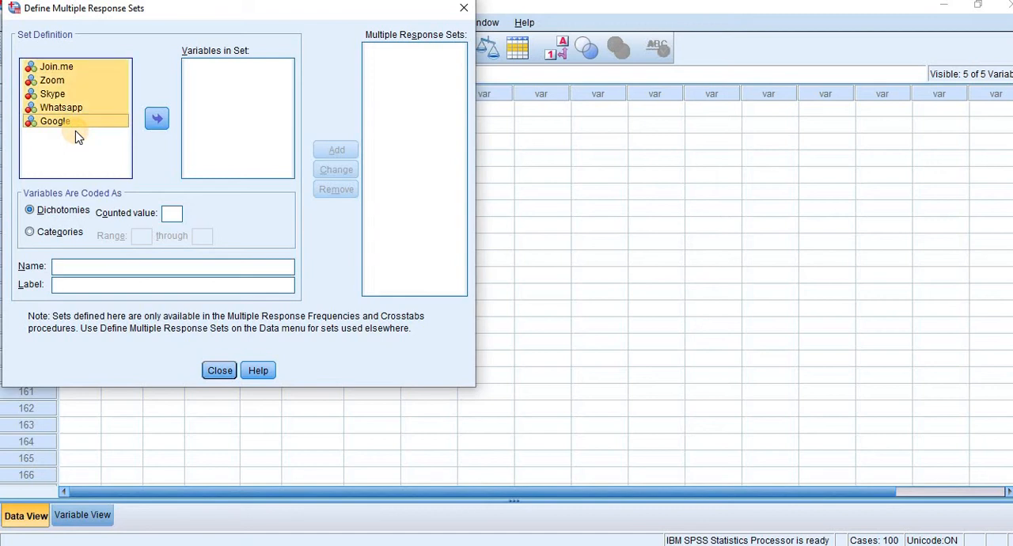
{"action": "left_click", "coordinate": [156, 118]}
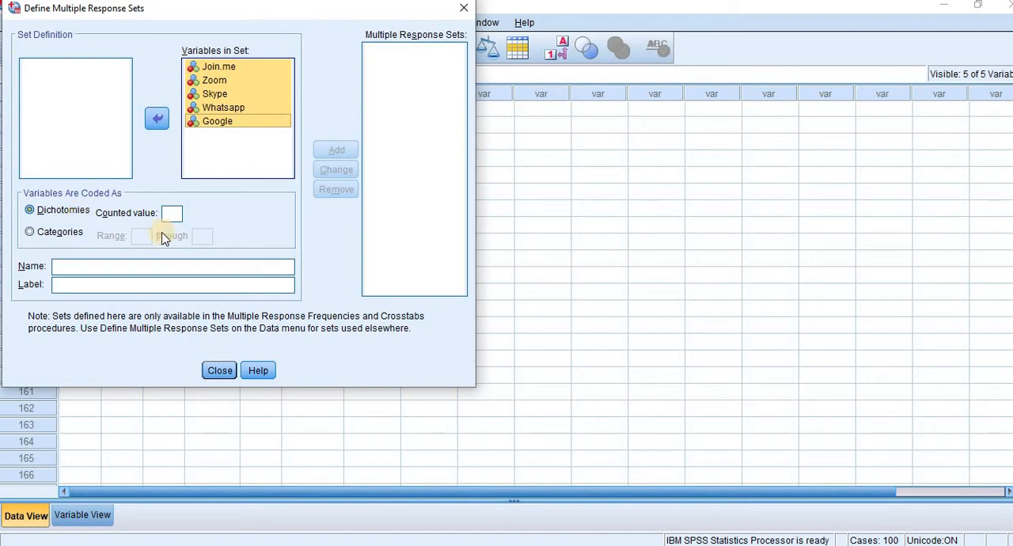
{"action": "left_click", "coordinate": [176, 214]}
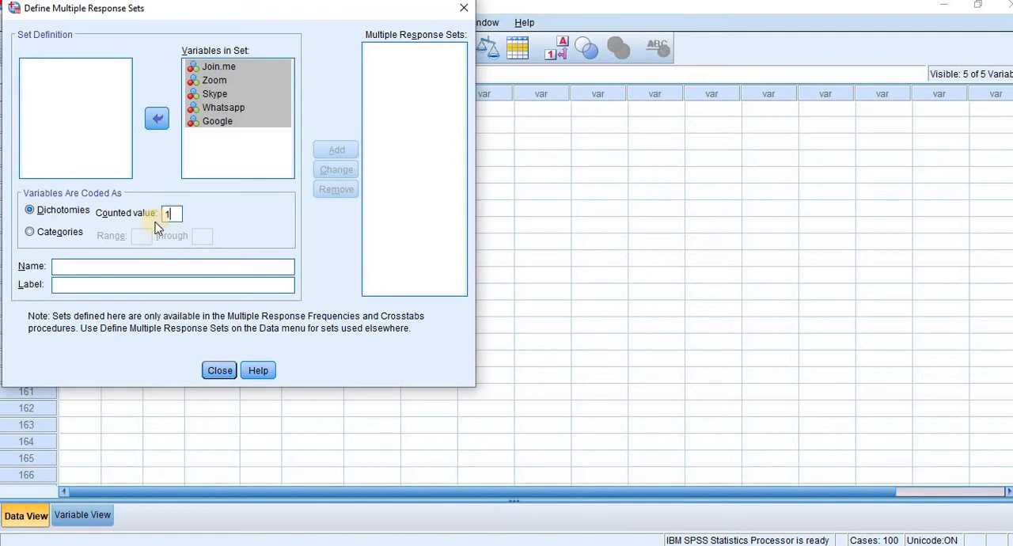
Step: Name the response set OnlineApp, label it Online Application, add it to the multiple response sets and close the definition
{"action": "left_click", "coordinate": [111, 269]}
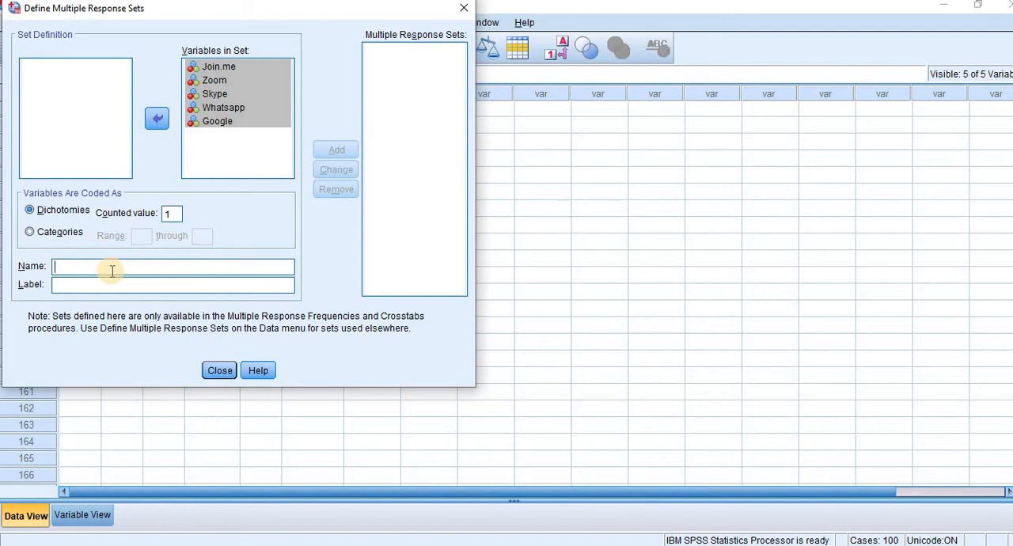
{"action": "type", "text": "Online"}
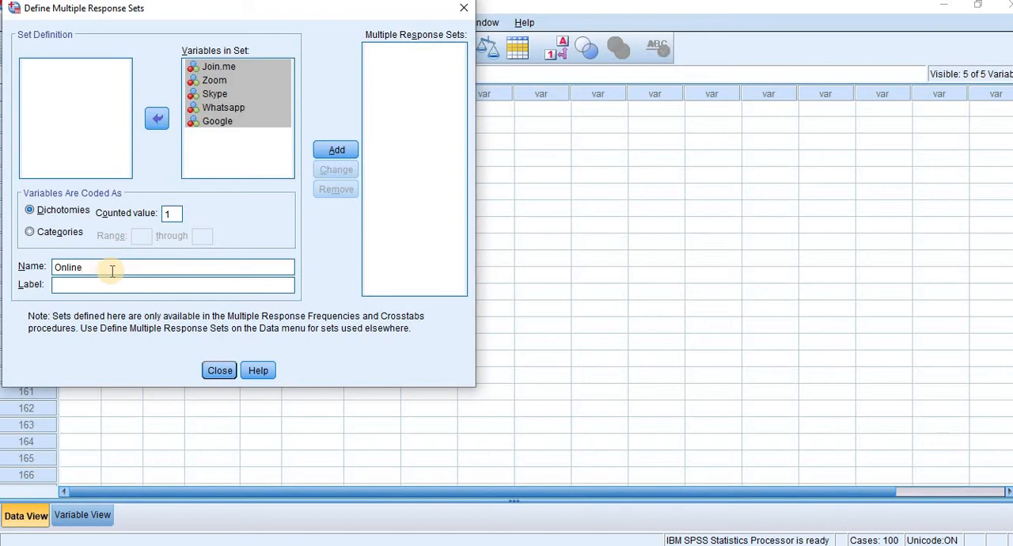
{"action": "type", "text": "App"}
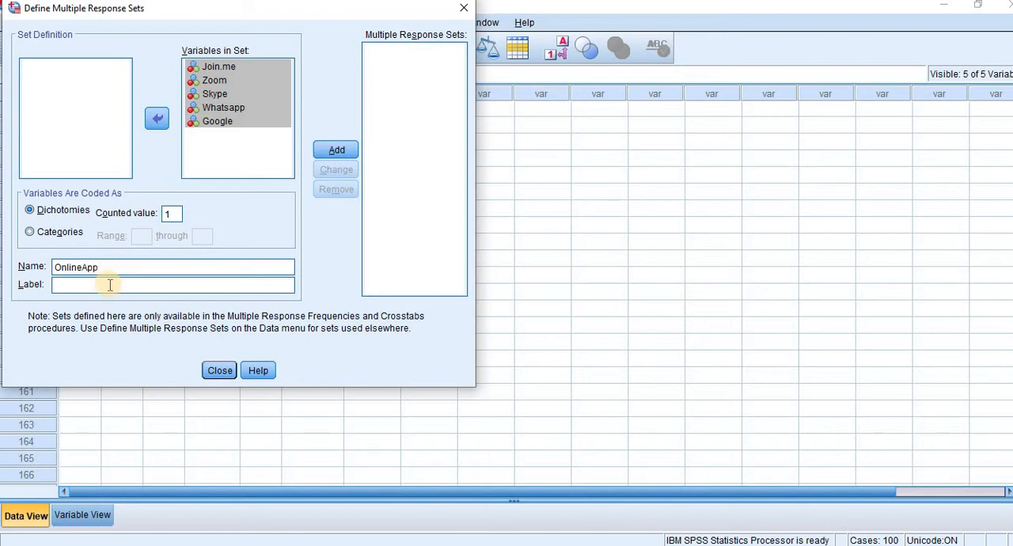
{"action": "left_click", "coordinate": [110, 285]}
{"action": "left_click", "coordinate": [337, 153]}
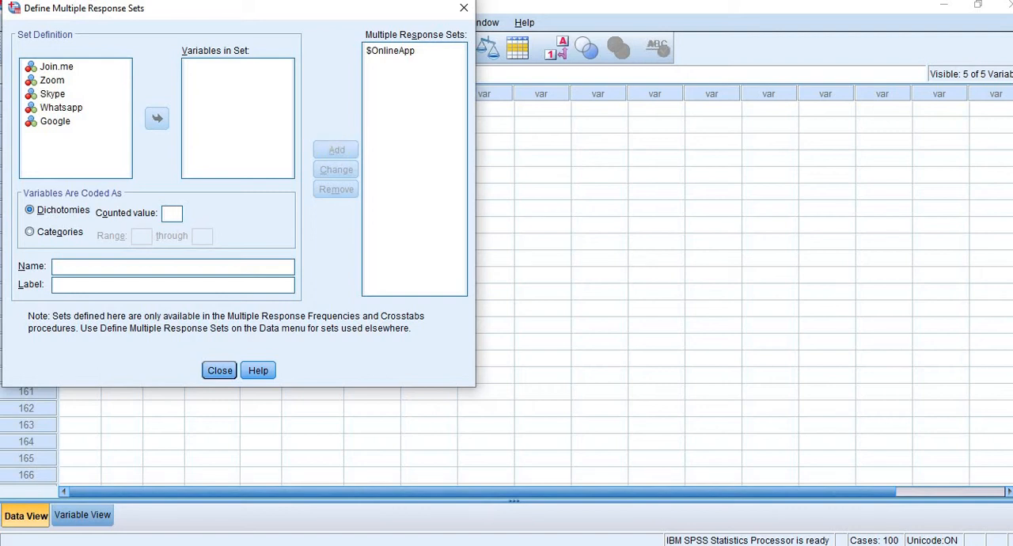
{"action": "left_click", "coordinate": [55, 67]}
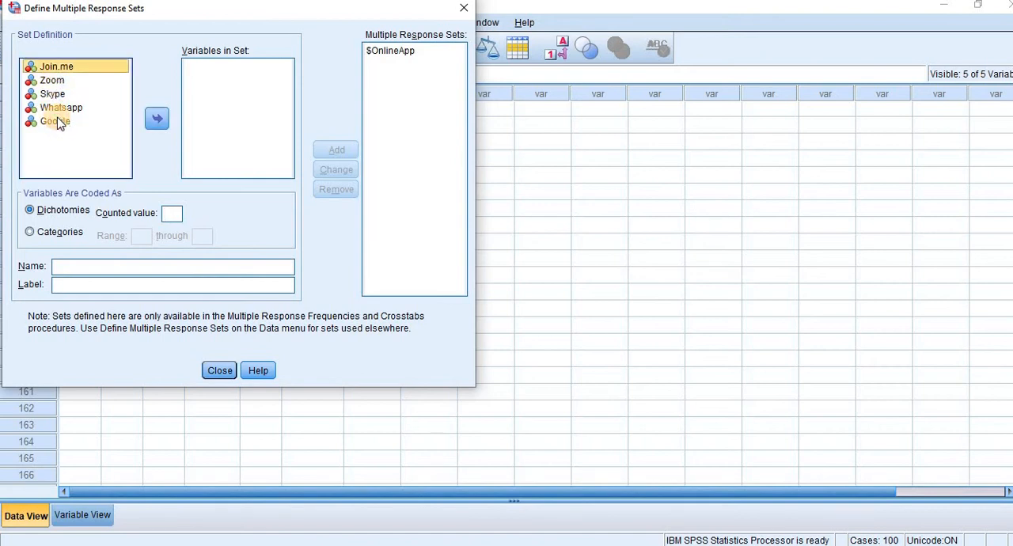
{"action": "left_click", "coordinate": [57, 123], "text": "shift"}
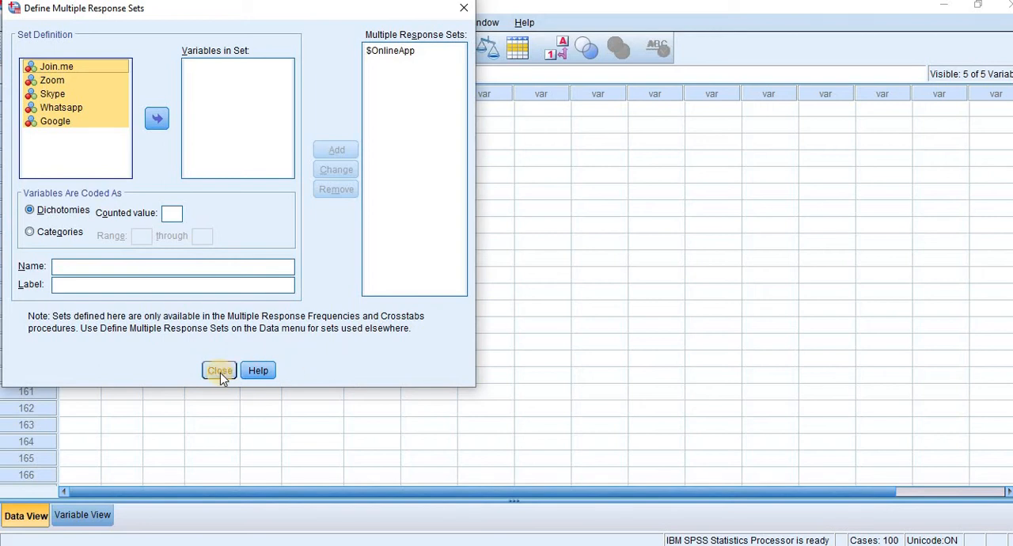
{"action": "left_click", "coordinate": [219, 370]}
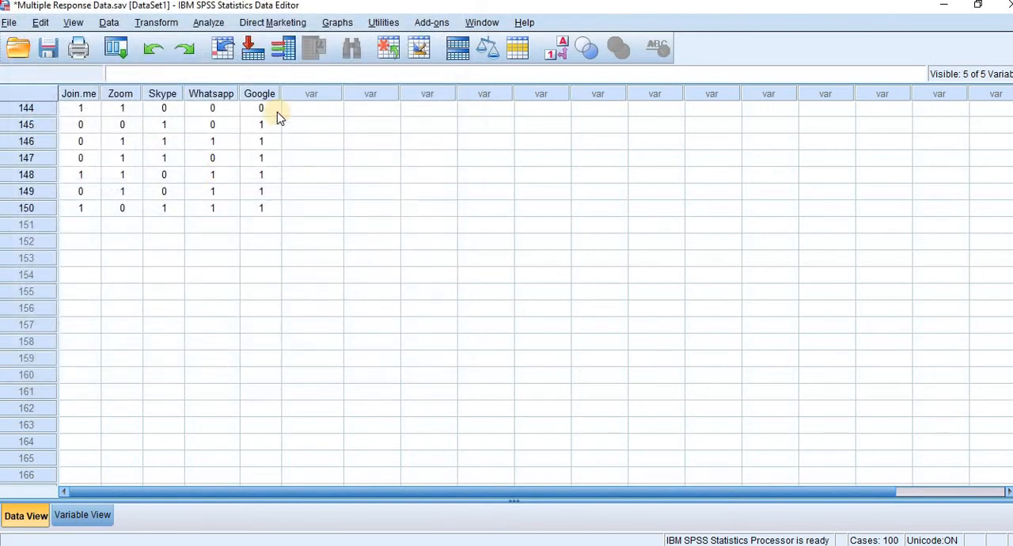
Step: Run multiple response frequencies for the $OnlineApp set and delete the syntax log from the output
{"action": "left_click", "coordinate": [212, 24]}
{"action": "mouse_move", "coordinate": [283, 337]}
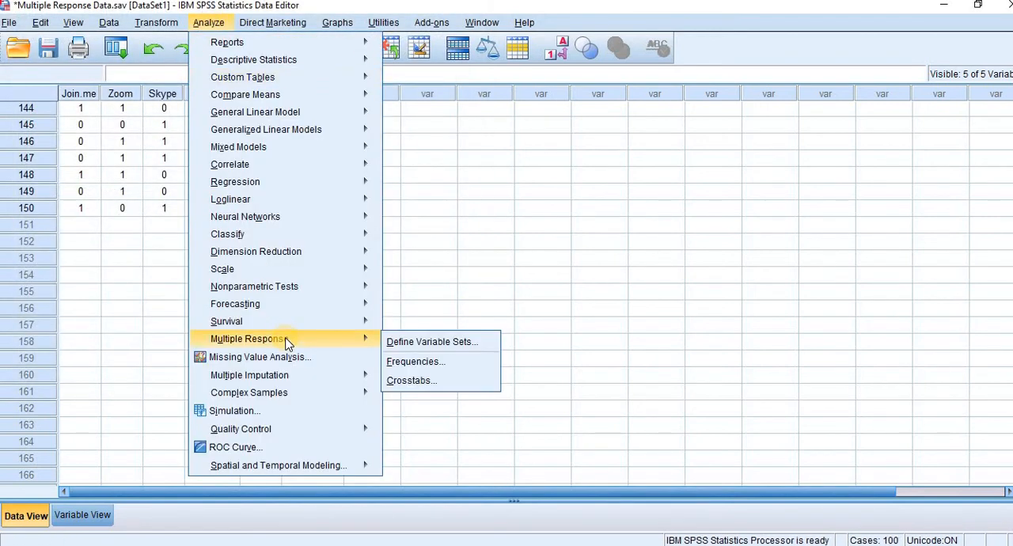
{"action": "left_click", "coordinate": [431, 362]}
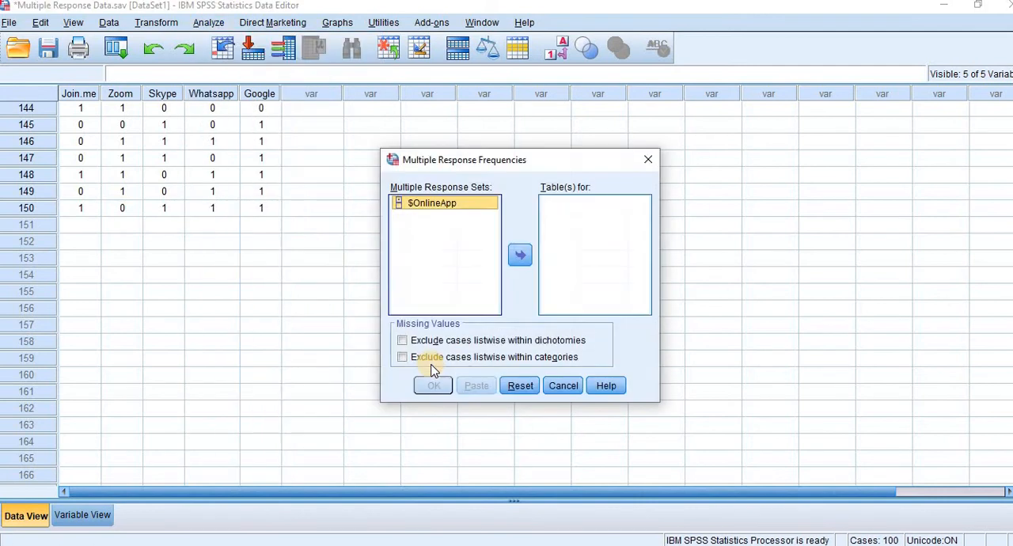
{"action": "left_click", "coordinate": [520, 254]}
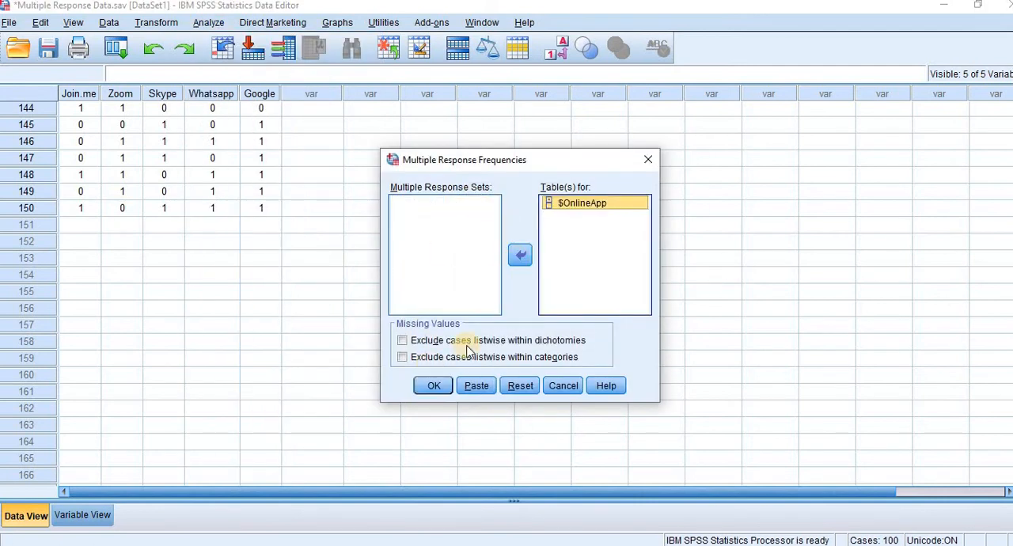
{"action": "left_click", "coordinate": [434, 386]}
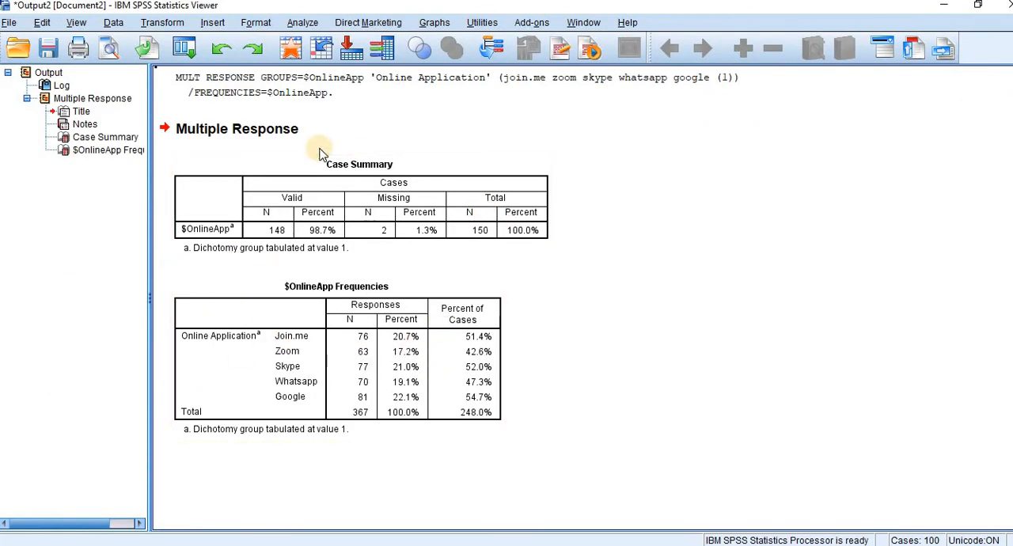
{"action": "left_click", "coordinate": [309, 78]}
{"action": "key", "text": "Delete"}
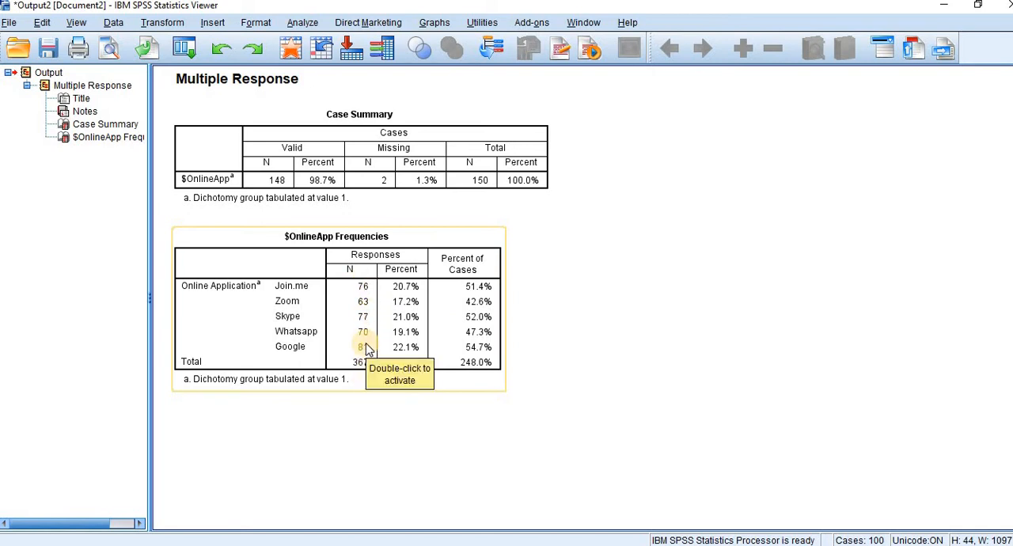
Step: Compare the $OnlineApp Frequencies table with the Excel table side by side, examining the counts, percentages and percent of cases
{"action": "key", "text": "alt+Tab"}
{"action": "key", "text": "alt+Tab"}
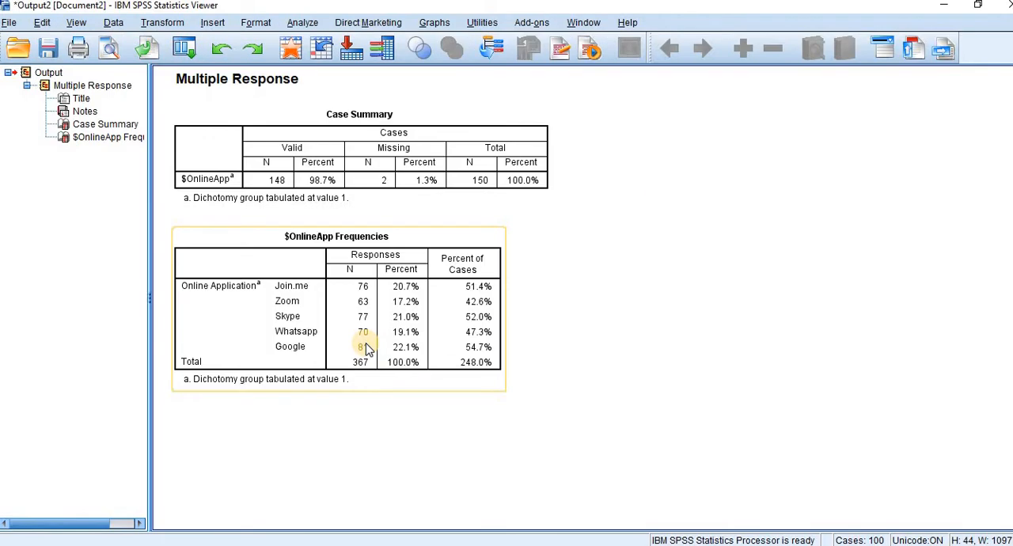
{"action": "key", "text": "alt+Tab"}
{"action": "key", "text": "alt+Tab"}
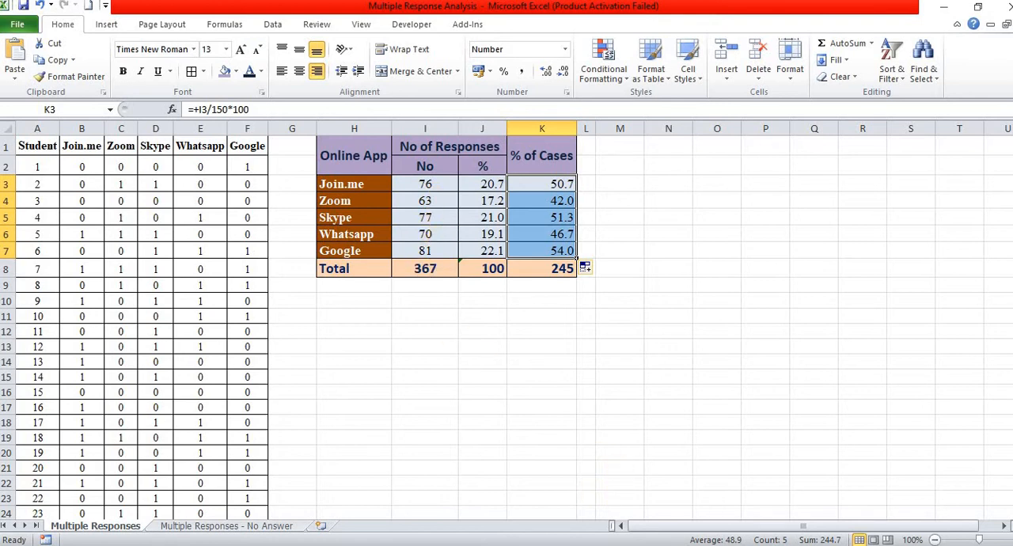
{"action": "left_click", "coordinate": [644, 515]}
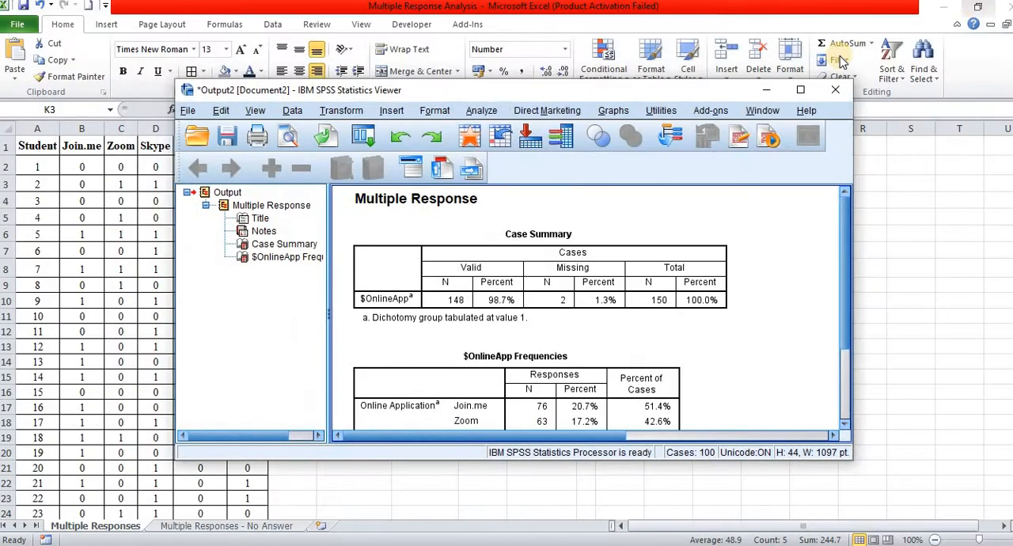
{"action": "left_click", "coordinate": [979, 5]}
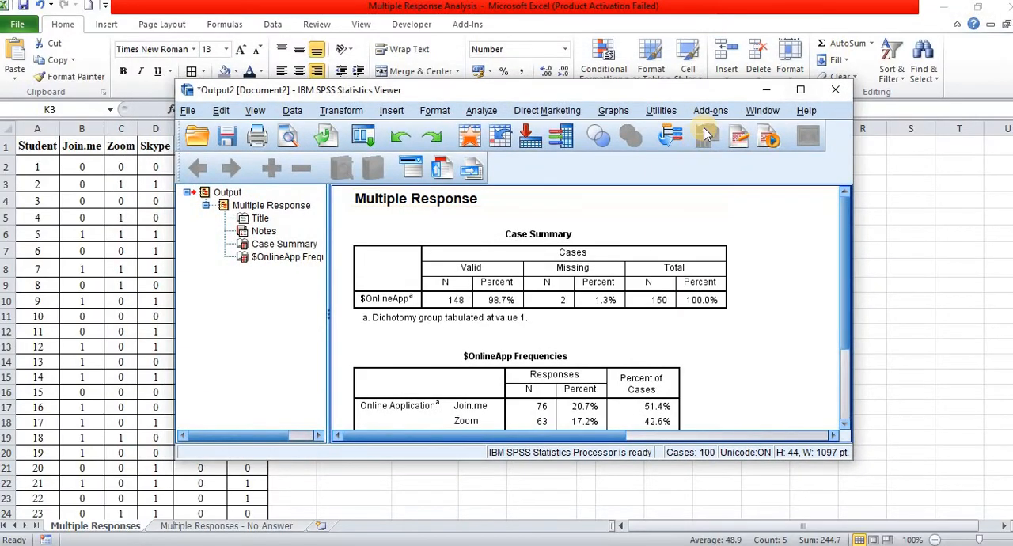
{"action": "left_click_drag", "start_coordinate": [663, 90], "coordinate": [1011, 50]}
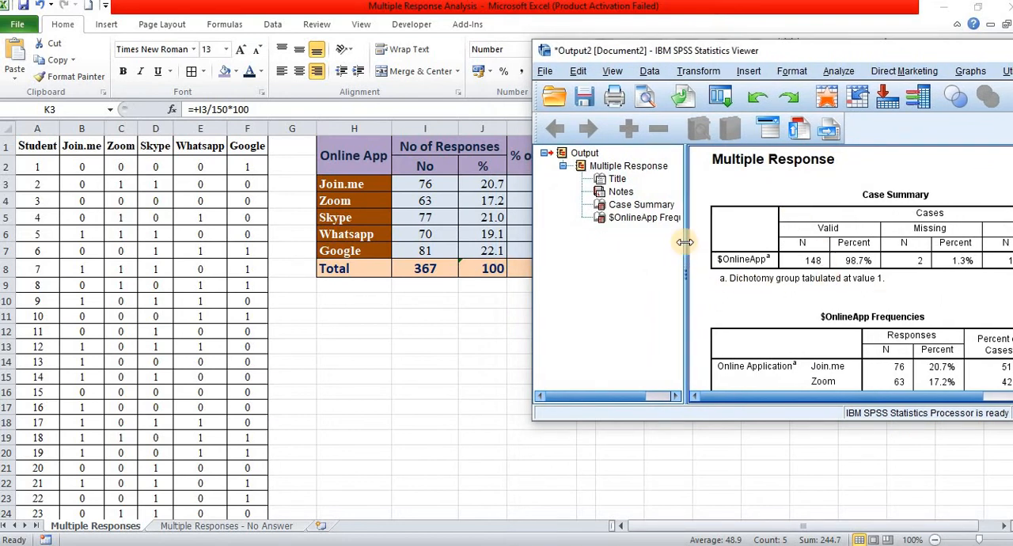
{"action": "left_click_drag", "start_coordinate": [685, 243], "coordinate": [560, 247]}
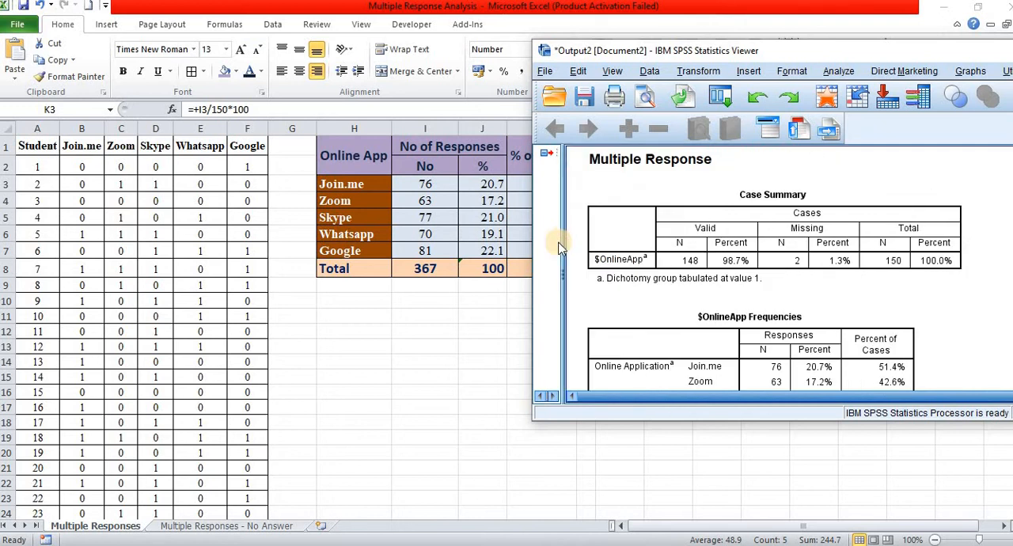
{"action": "left_click", "coordinate": [877, 355]}
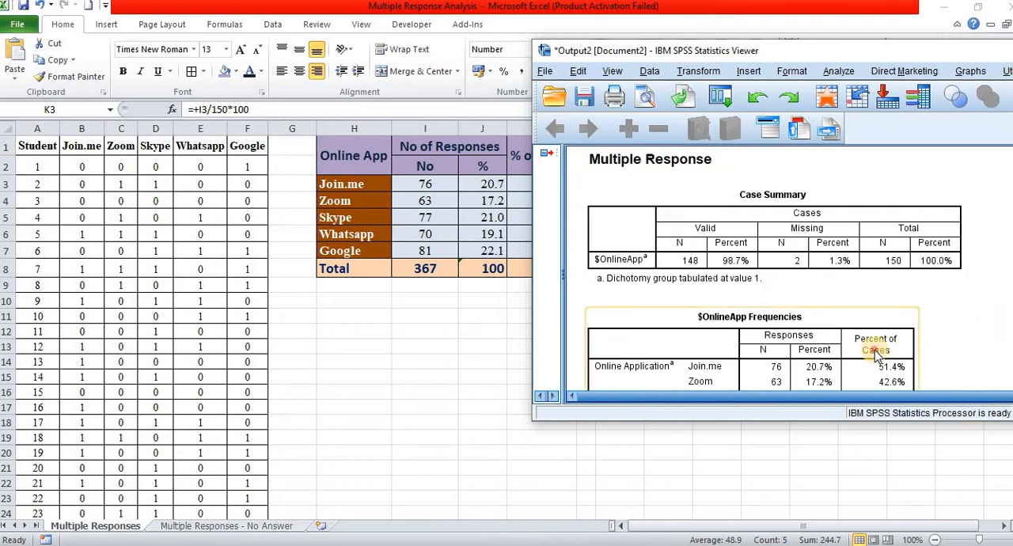
{"action": "scroll", "coordinate": [877, 355], "scroll_direction": "down", "scroll_amount": 3}
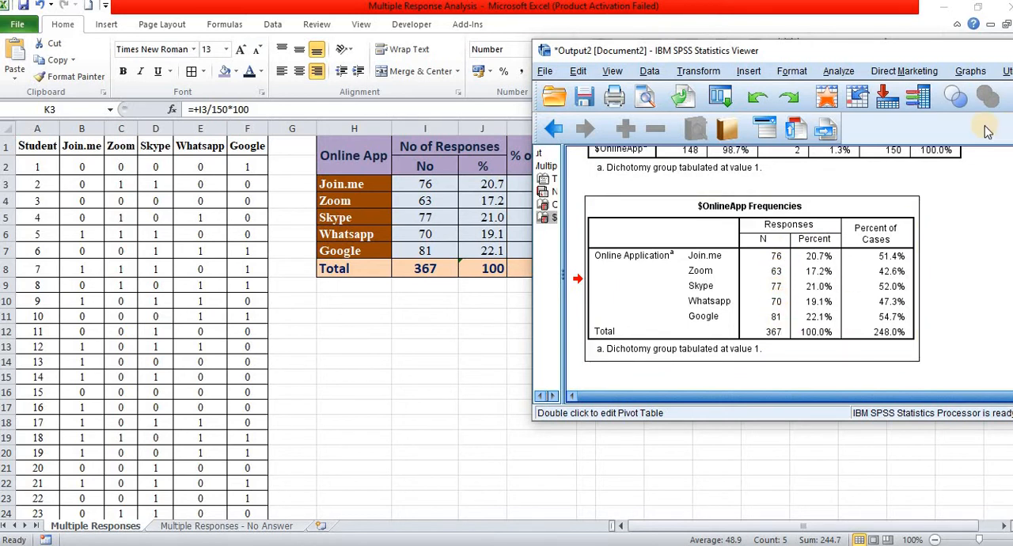
{"action": "double_click", "coordinate": [956, 58]}
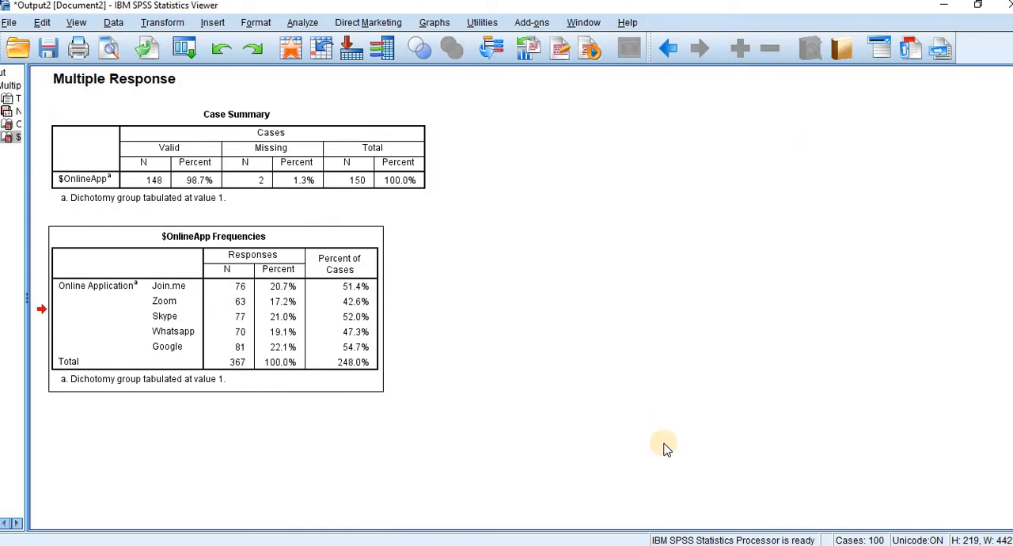
Step: Switch to the Multiple Response Analysis workbook in Excel and examine the app answers of students 1 and 3
{"action": "left_click", "coordinate": [573, 545]}
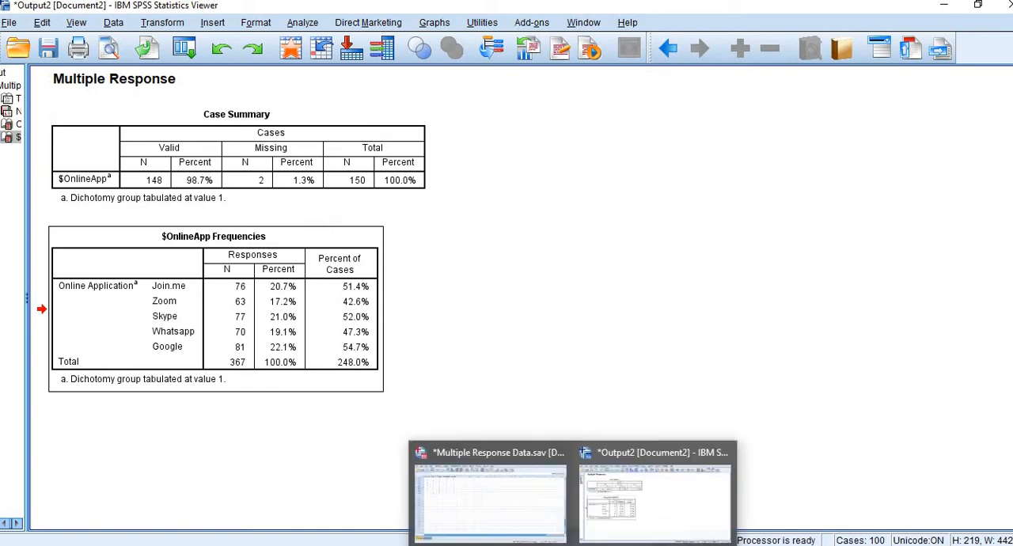
{"action": "left_click", "coordinate": [532, 500]}
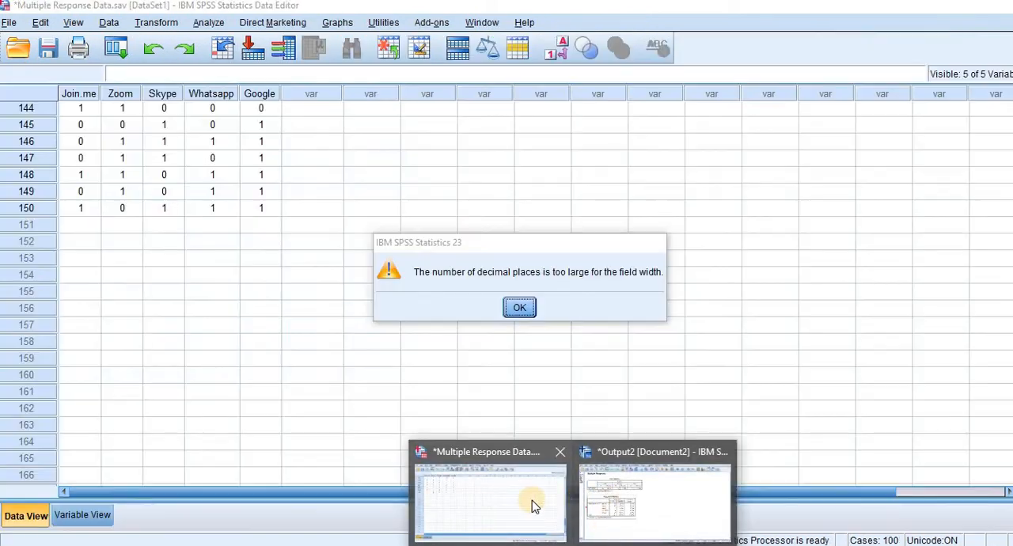
{"action": "left_click", "coordinate": [521, 314]}
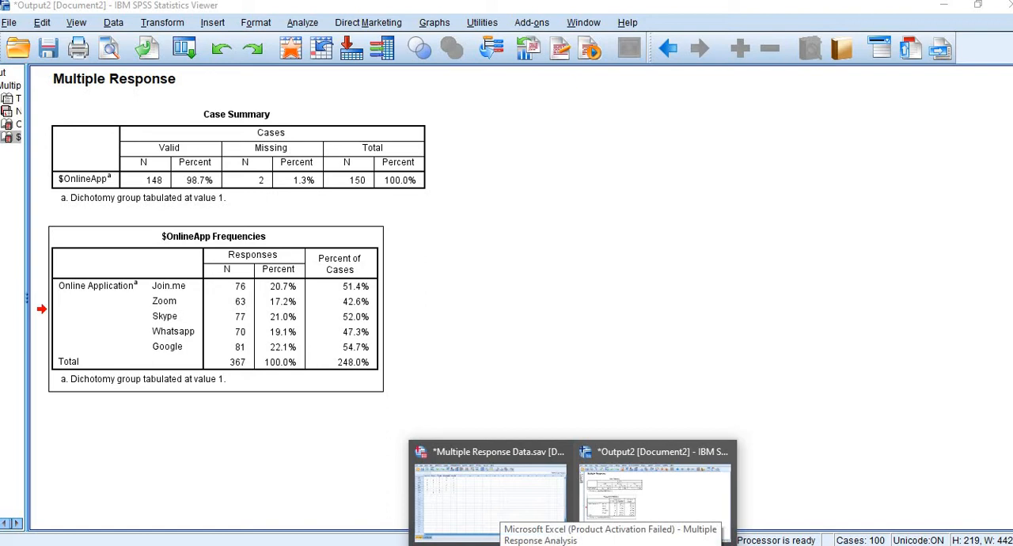
{"action": "left_click", "coordinate": [611, 545]}
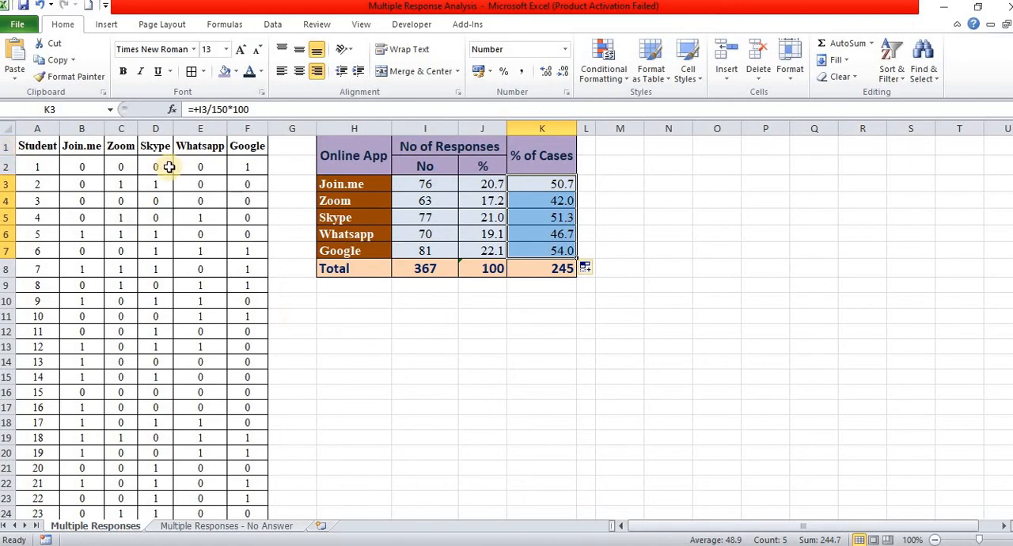
{"action": "left_click_drag", "start_coordinate": [92, 168], "coordinate": [250, 164]}
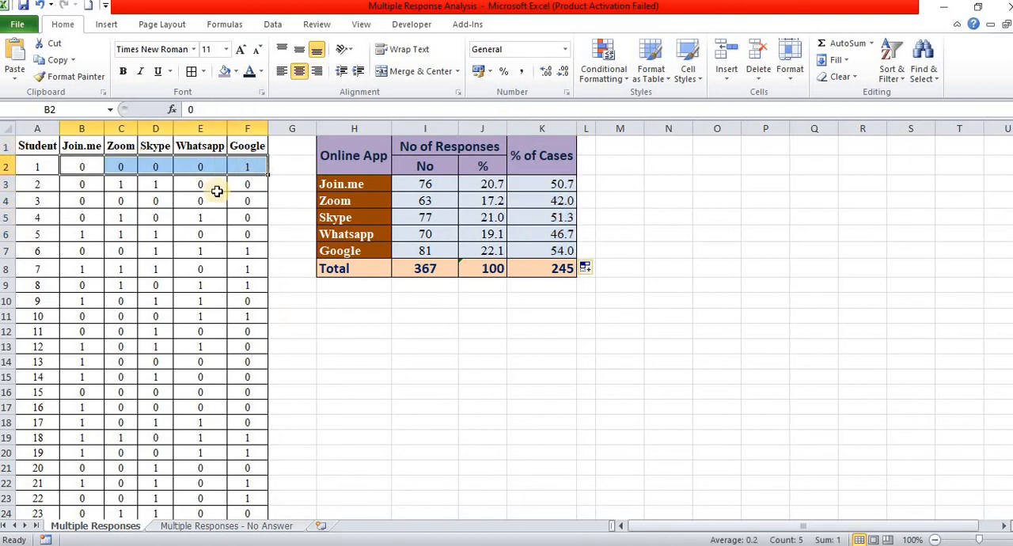
{"action": "left_click_drag", "start_coordinate": [84, 207], "coordinate": [249, 200]}
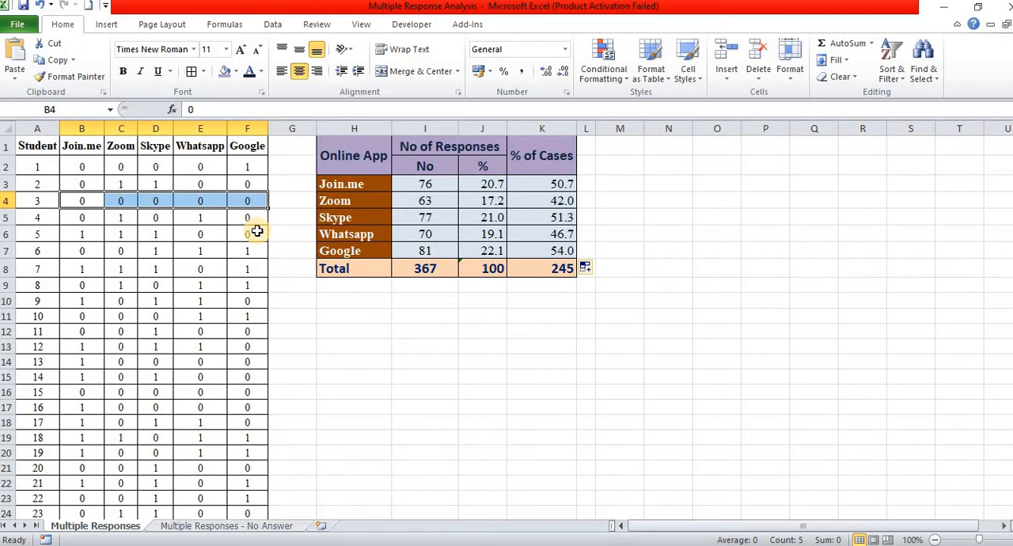
Step: Insert a blank column at G, between the Google column and the Online App table
{"action": "left_click", "coordinate": [292, 149]}
{"action": "left_click", "coordinate": [293, 129]}
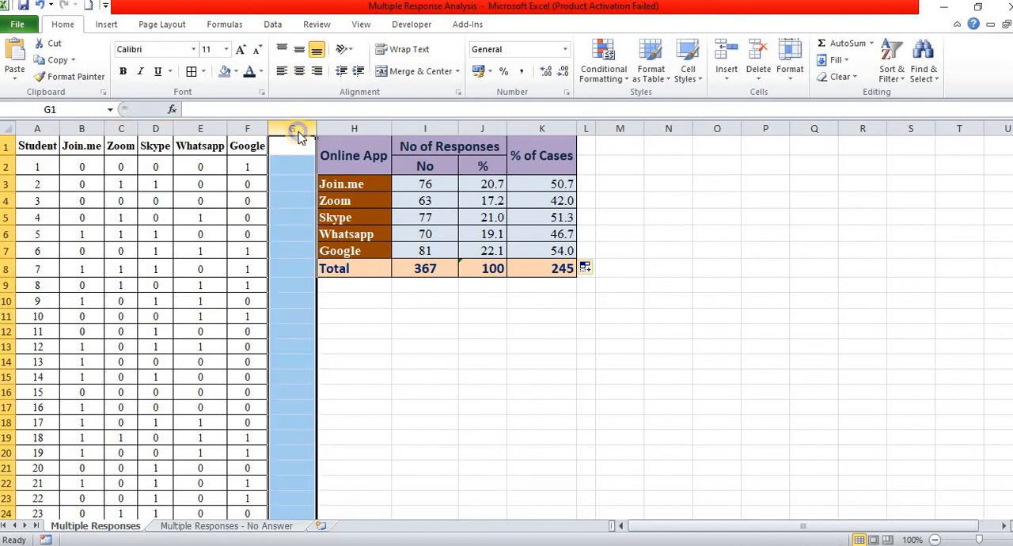
{"action": "right_click", "coordinate": [294, 129]}
{"action": "left_click", "coordinate": [362, 229]}
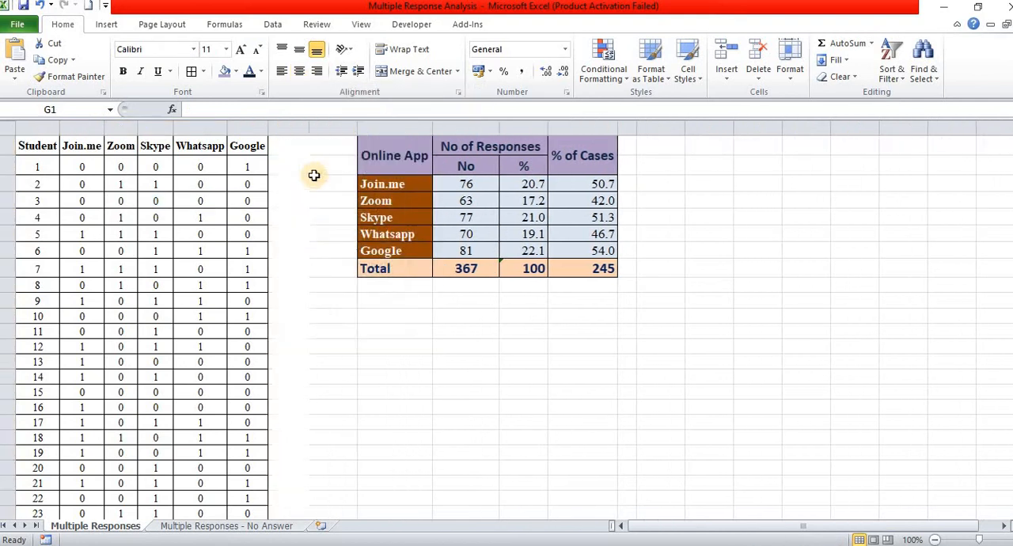
Step: Enter the heading NoAnswer in G1 and fit the column's width to it
{"action": "left_click", "coordinate": [288, 150]}
{"action": "type", "text": "N"}
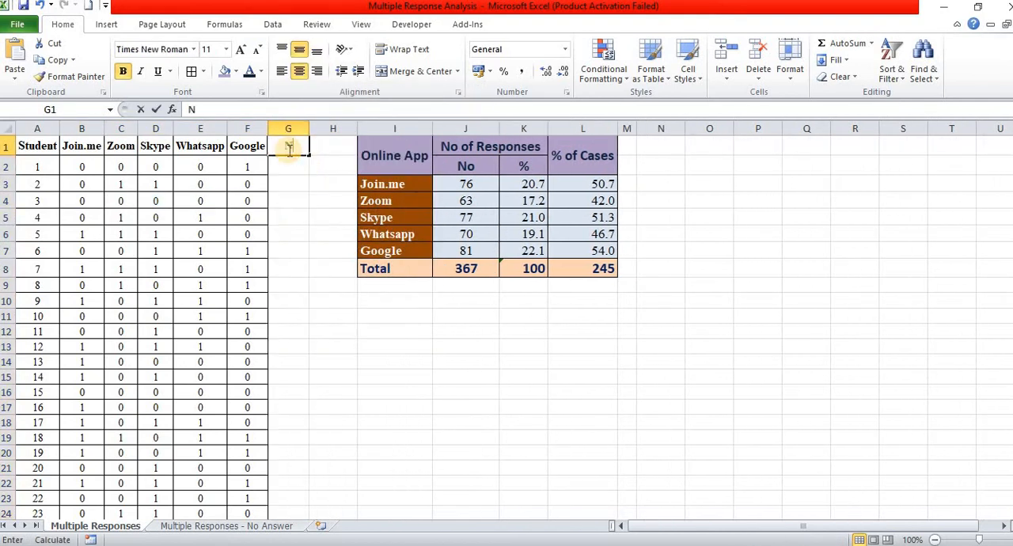
{"action": "type", "text": "oA"}
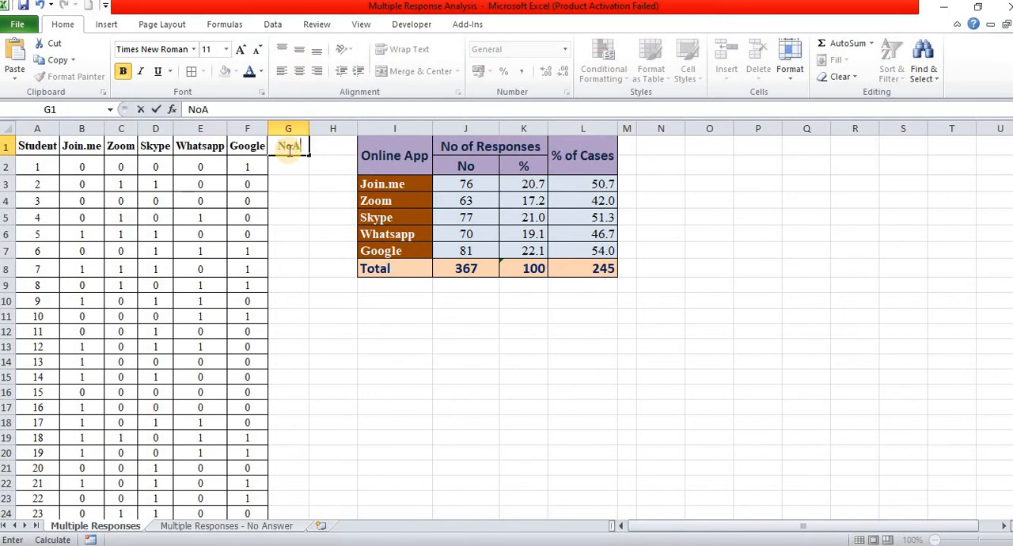
{"action": "type", "text": "nswer"}
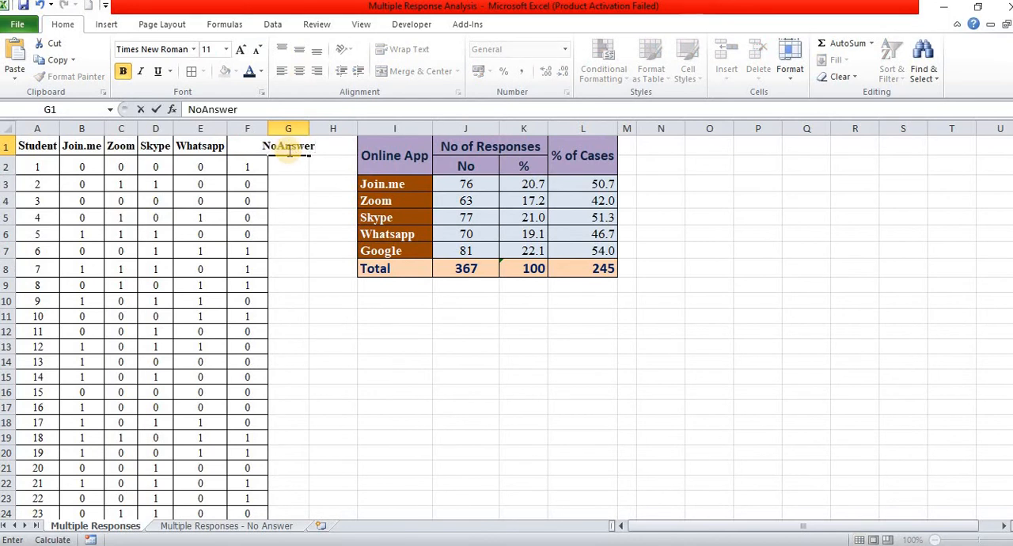
{"action": "key", "text": "Return"}
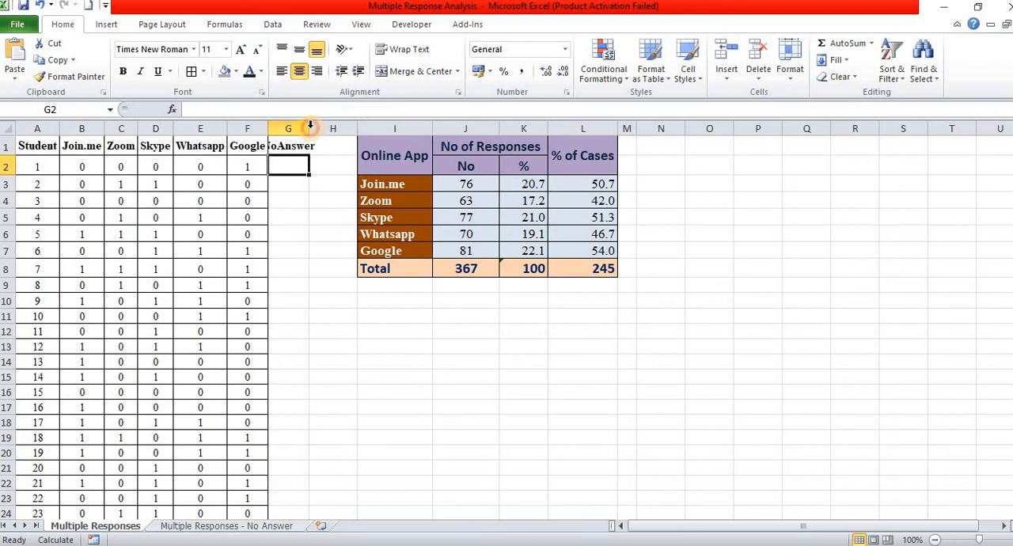
{"action": "double_click", "coordinate": [310, 127]}
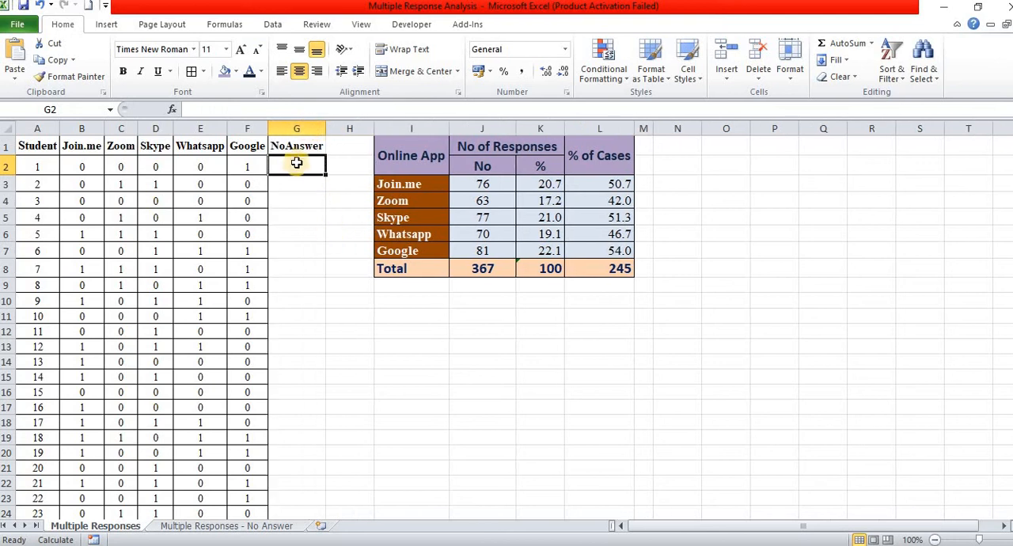
Step: Sum each student's app answers in the NoAnswer column with +SUM(B2:F2), filled down for all students and recalculated
{"action": "type", "text": "+"}
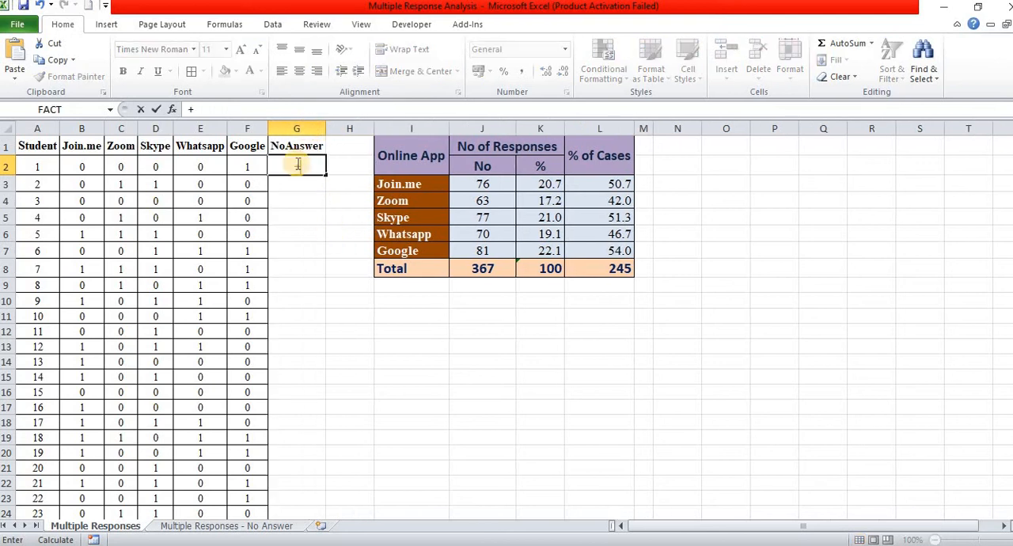
{"action": "type", "text": "sum("}
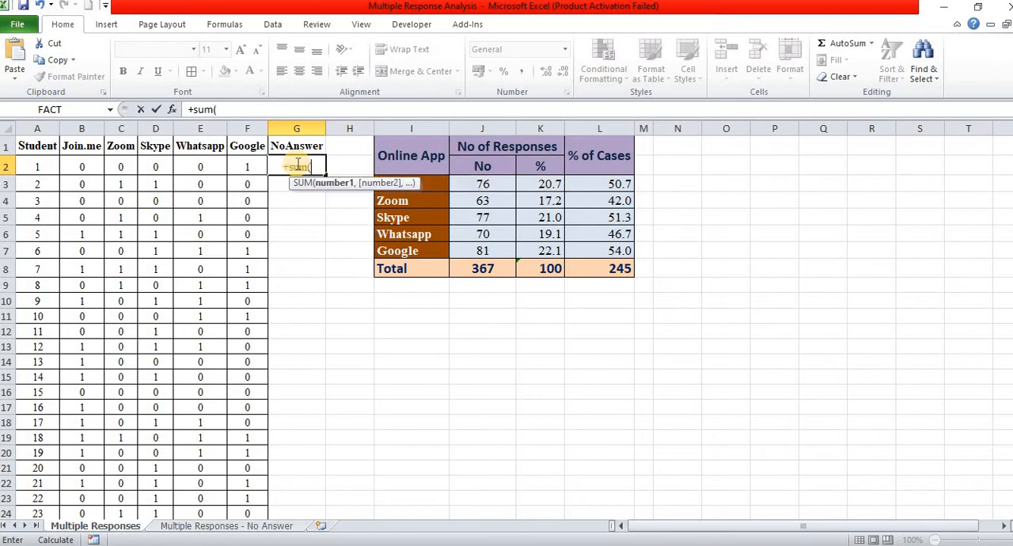
{"action": "left_click_drag", "start_coordinate": [247, 166], "coordinate": [90, 157]}
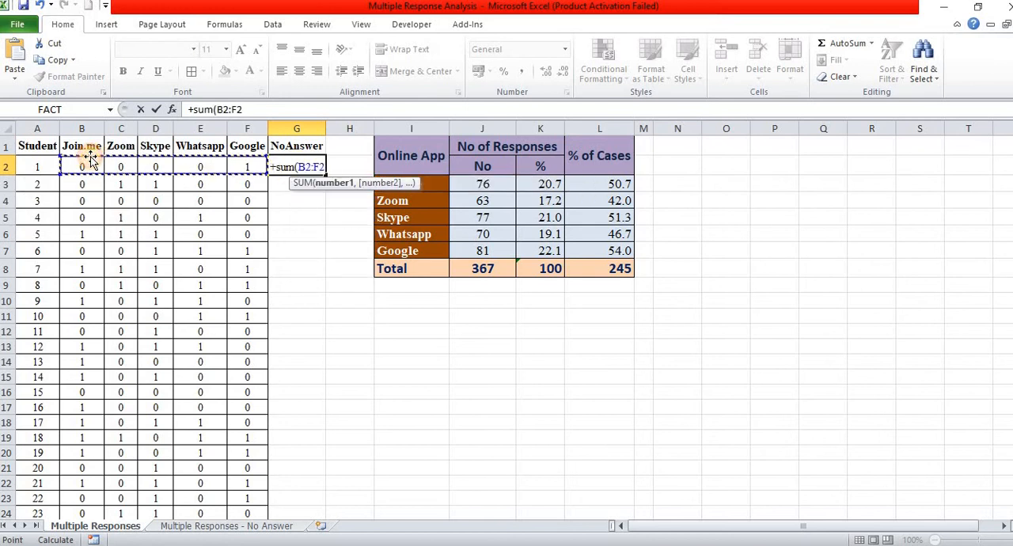
{"action": "key", "text": "Return"}
{"action": "left_click", "coordinate": [313, 166]}
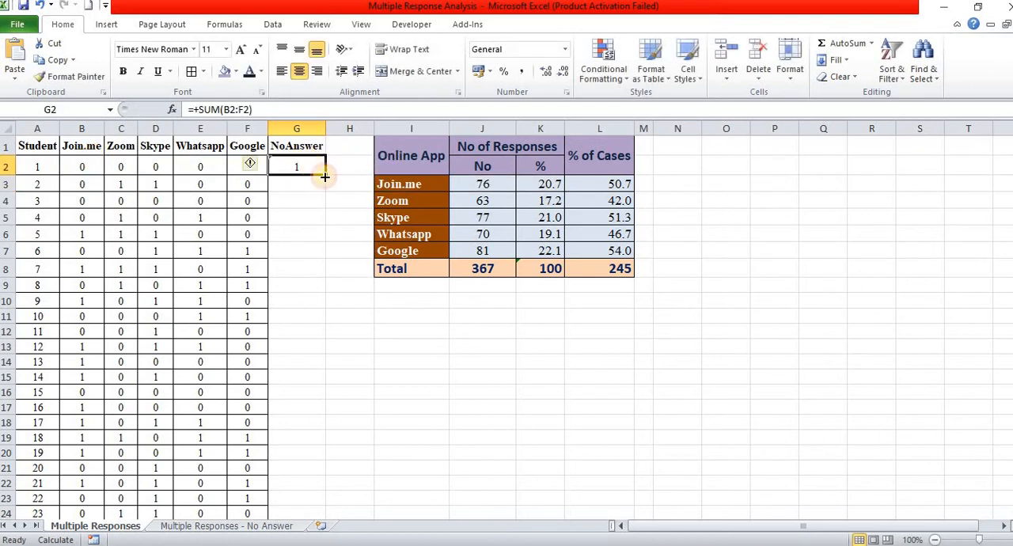
{"action": "double_click", "coordinate": [325, 176]}
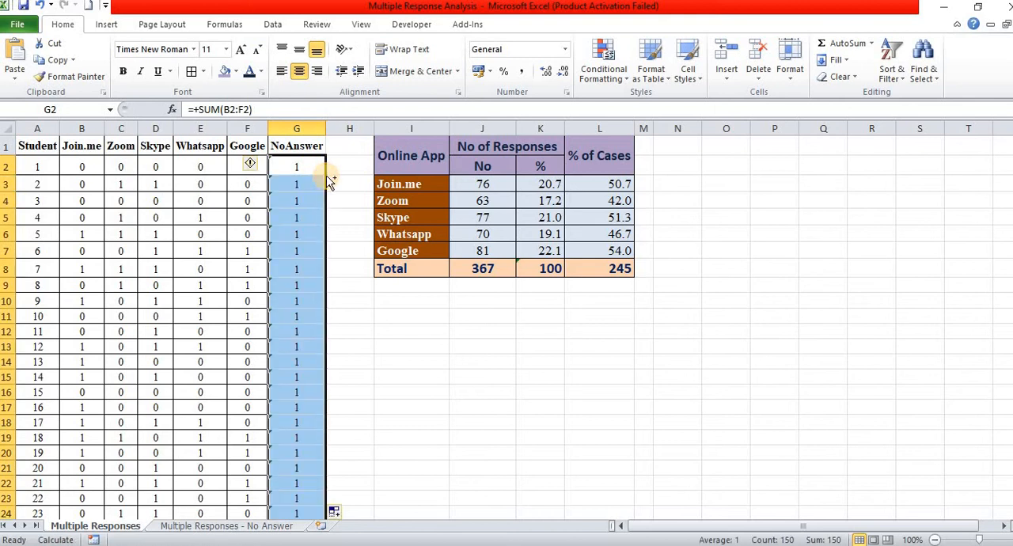
{"action": "key", "text": "F9"}
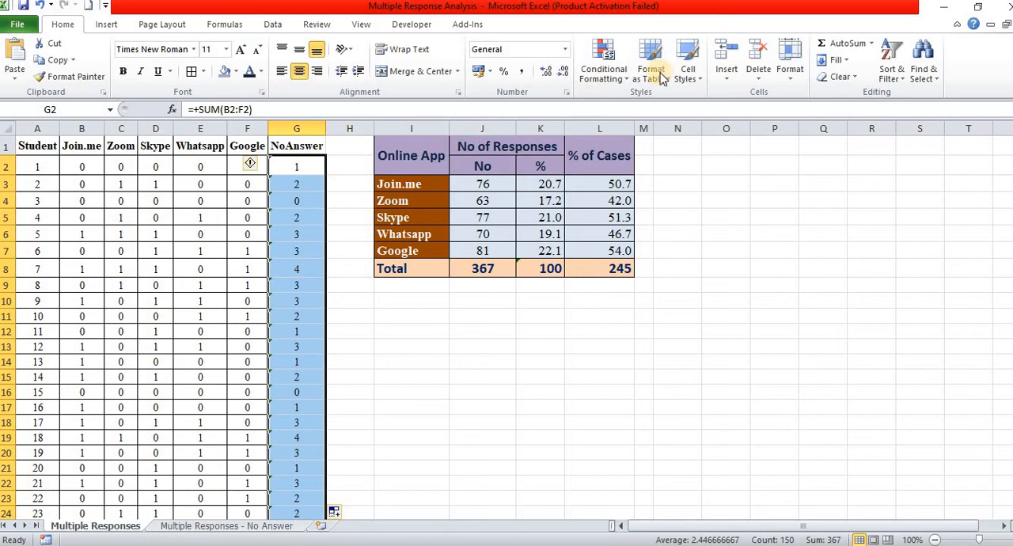
Step: Highlight the NoAnswer cells equal to 0 with Light Red Fill with Dark Red Text
{"action": "left_click", "coordinate": [610, 67]}
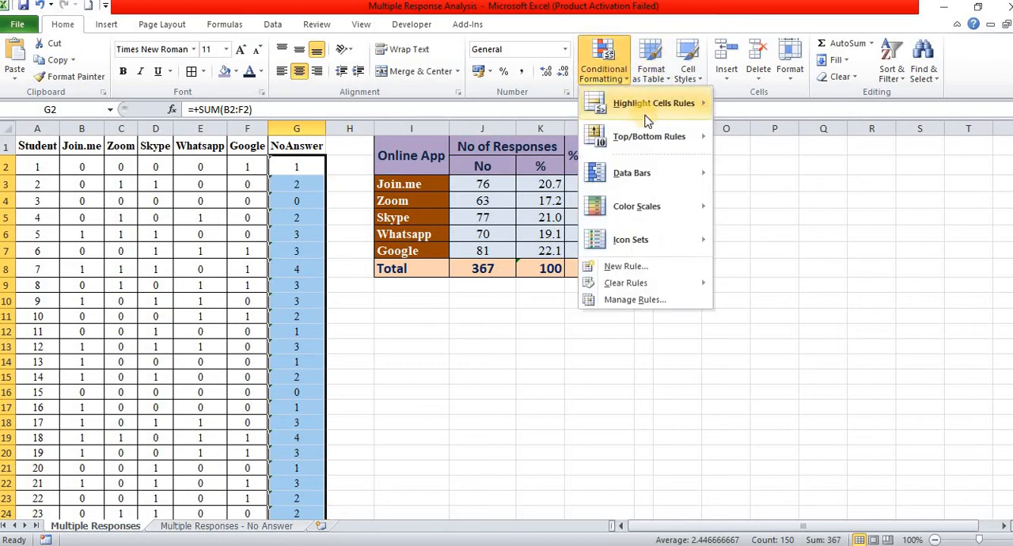
{"action": "mouse_move", "coordinate": [646, 120]}
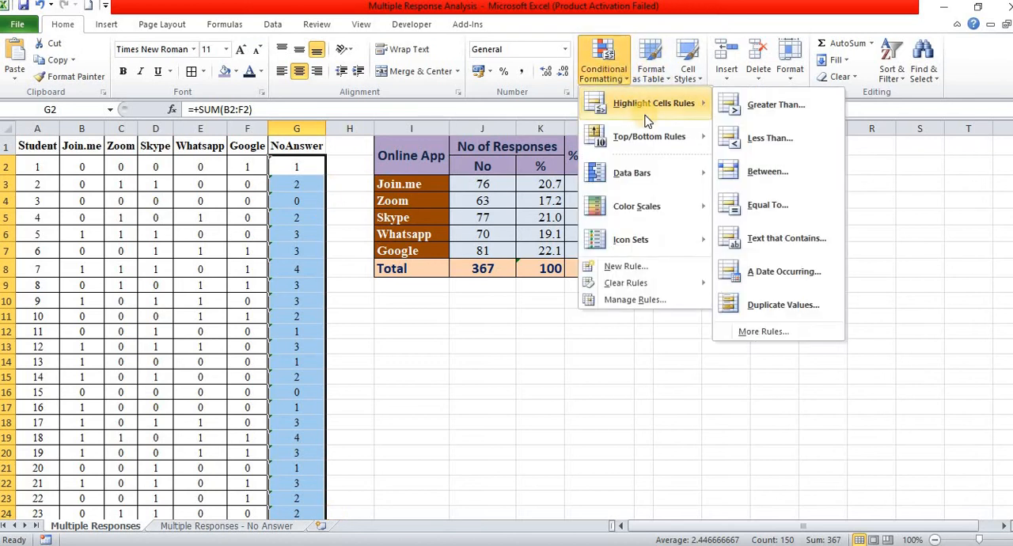
{"action": "left_click", "coordinate": [776, 205]}
{"action": "type", "text": "0"}
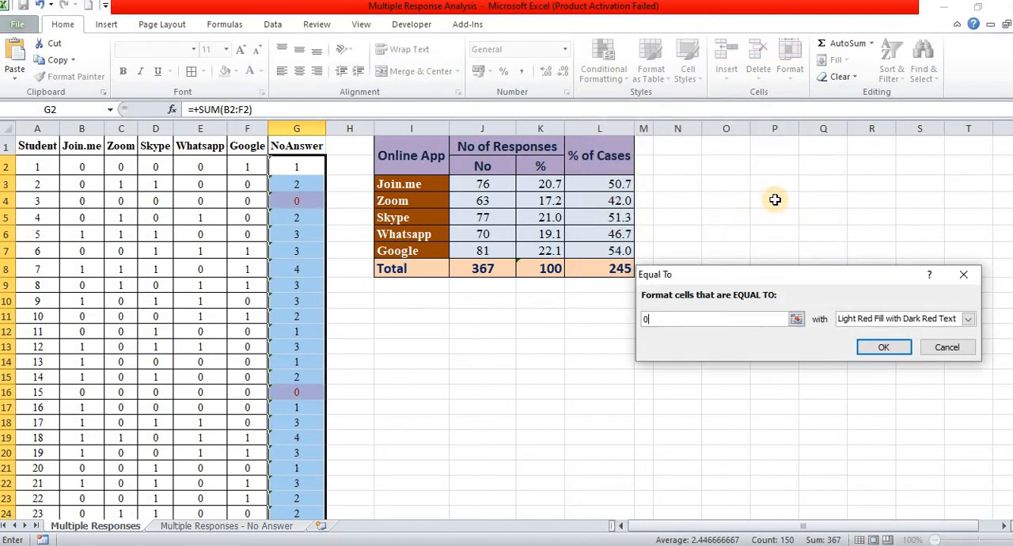
{"action": "left_click", "coordinate": [878, 349]}
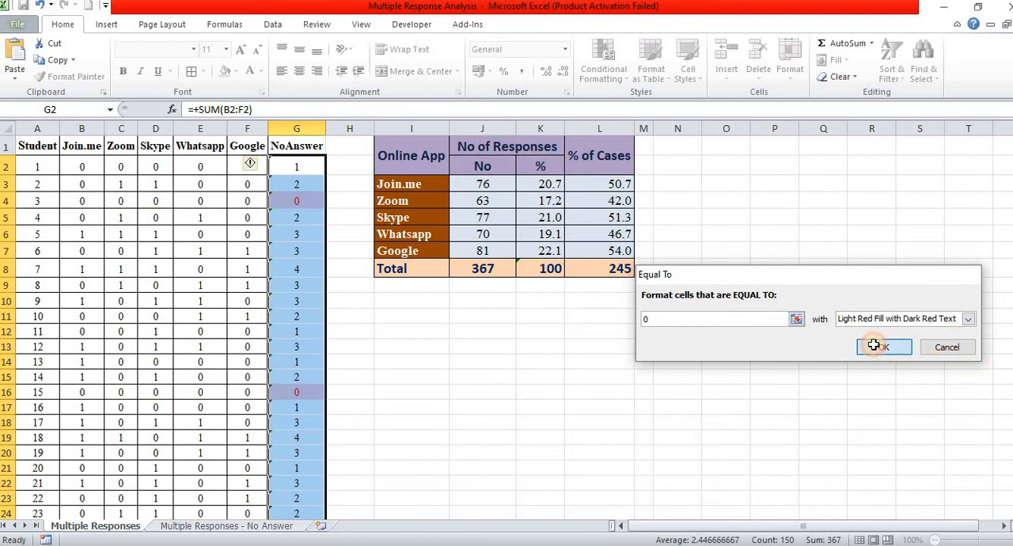
{"action": "left_click", "coordinate": [391, 376]}
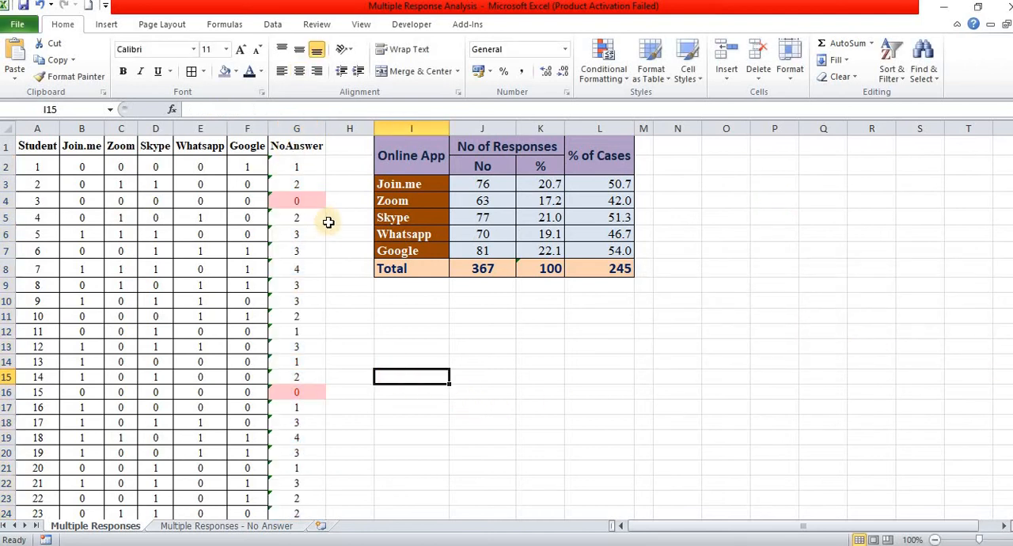
Step: Check the highlighted rows of students 3 and 15 and mark each with 1 in column H
{"action": "left_click", "coordinate": [315, 202]}
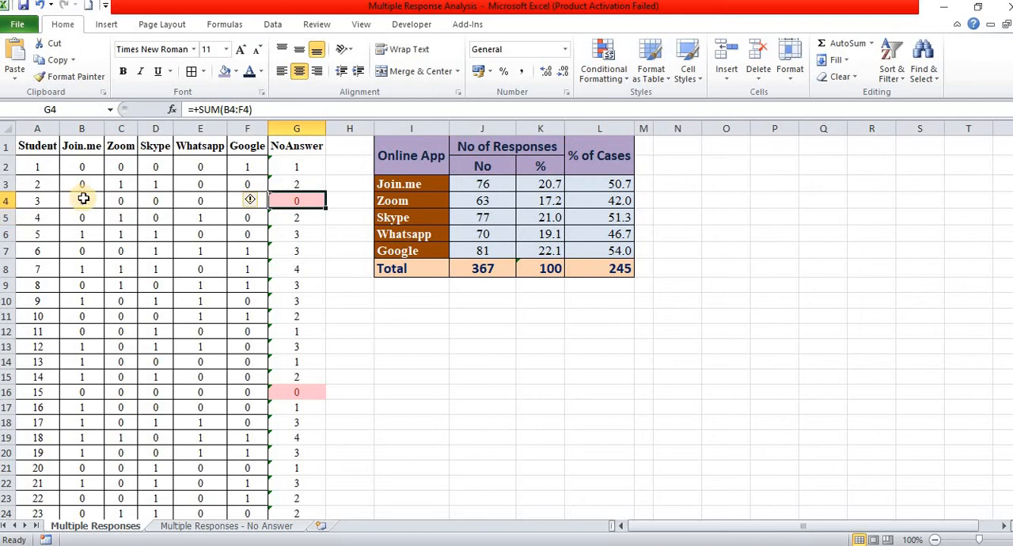
{"action": "left_click_drag", "start_coordinate": [81, 201], "coordinate": [264, 208]}
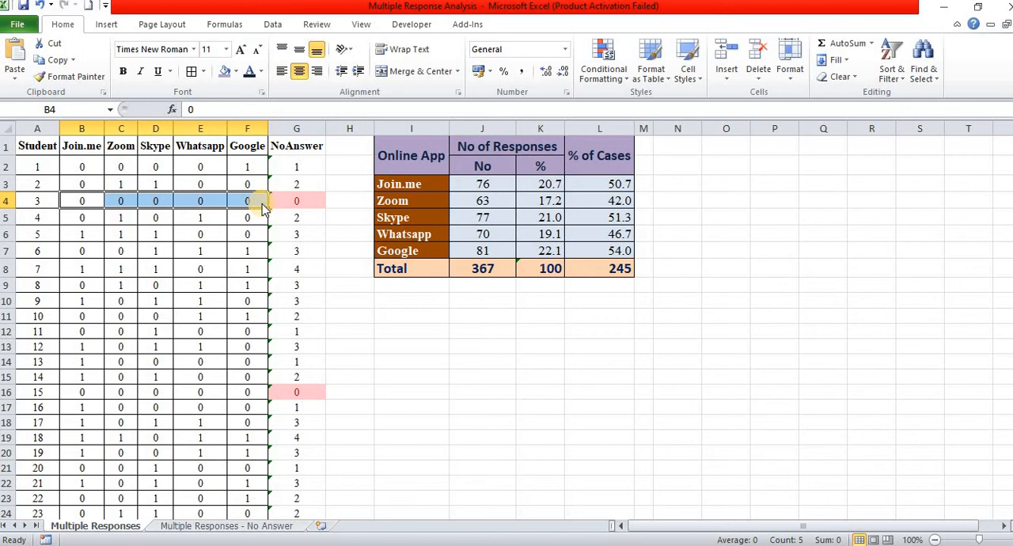
{"action": "left_click", "coordinate": [306, 392]}
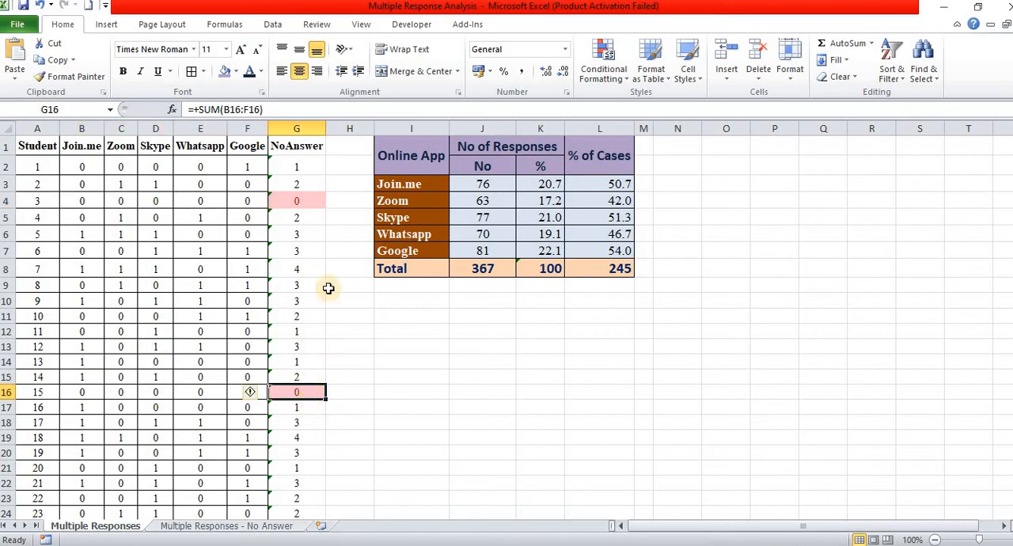
{"action": "left_click", "coordinate": [353, 199]}
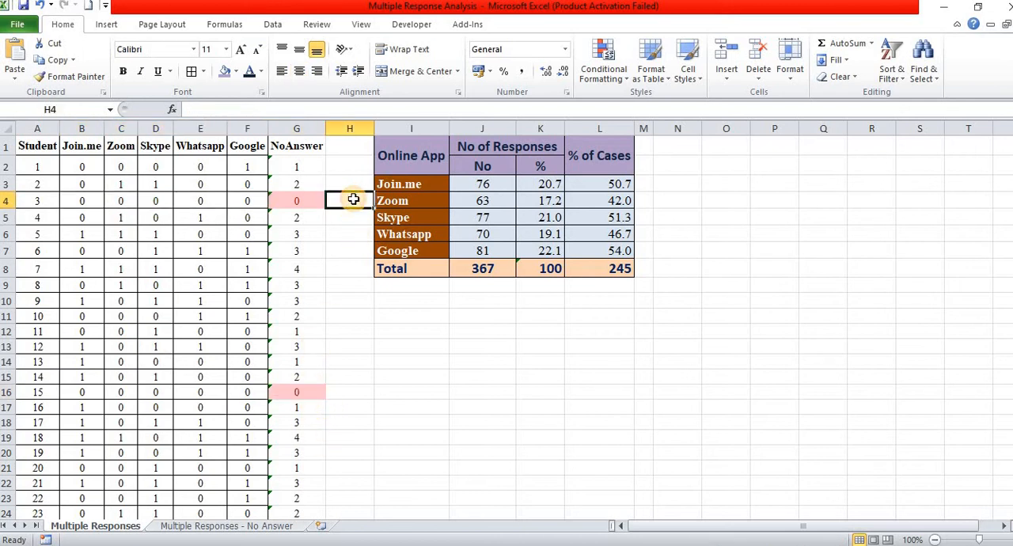
{"action": "key", "text": "Down"}
{"action": "key", "text": "Down"}
{"action": "key", "text": "Down"}
{"action": "key", "text": "Down"}
{"action": "key", "text": "Down"}
{"action": "key", "text": "Down"}
{"action": "key", "text": "Down"}
{"action": "key", "text": "Down"}
{"action": "key", "text": "Down"}
{"action": "key", "text": "Down"}
{"action": "key", "text": "Down"}
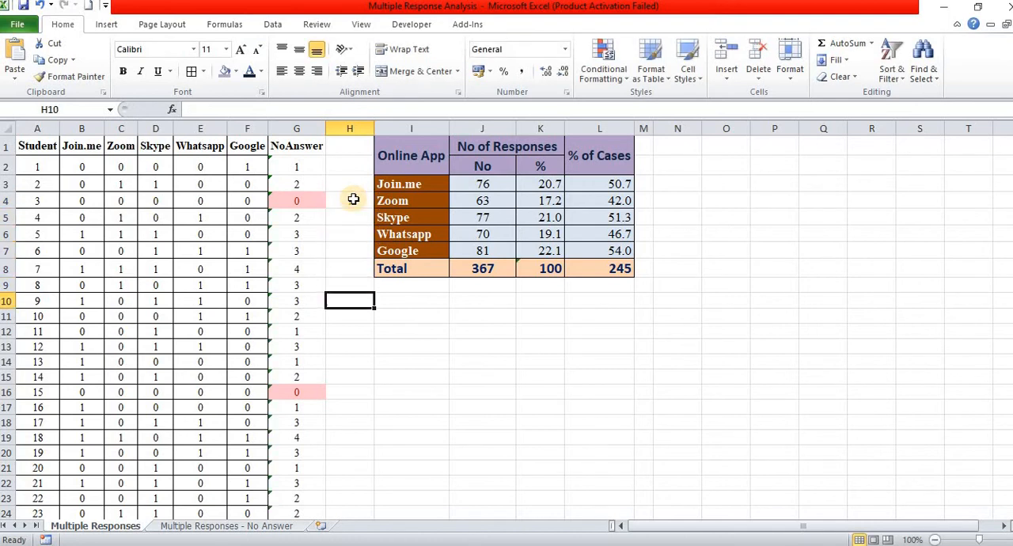
Step: Look through the remaining students down to row 151 for further highlighted zero sums, and return to row 1
{"action": "key", "text": "Down"}
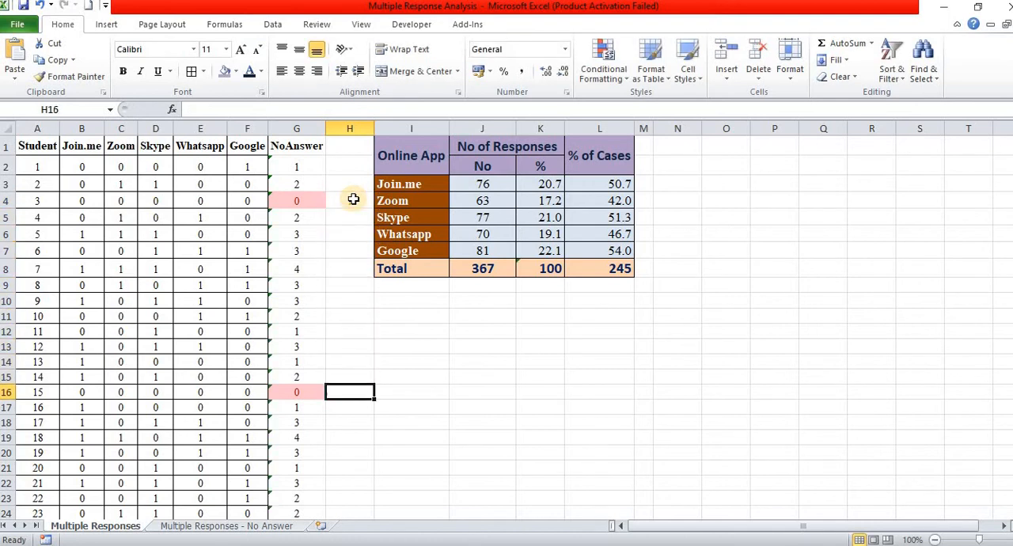
{"action": "type", "text": "1"}
{"action": "key", "text": "Return"}
{"action": "key", "text": "Down"}
{"action": "key", "text": "Down"}
{"action": "key", "text": "Down"}
{"action": "key", "text": "Down"}
{"action": "key", "text": "Down"}
{"action": "key", "text": "Down"}
{"action": "key", "text": "Down"}
{"action": "key", "text": "Down"}
{"action": "key", "text": "Down"}
{"action": "key", "text": "Down"}
{"action": "key", "text": "Down"}
{"action": "key", "text": "Down"}
{"action": "key", "text": "Down"}
{"action": "key", "text": "Down"}
{"action": "key", "text": "Down"}
{"action": "key", "text": "Down"}
{"action": "key", "text": "Down"}
{"action": "key", "text": "Down"}
{"action": "key", "text": "Down"}
{"action": "key", "text": "Down"}
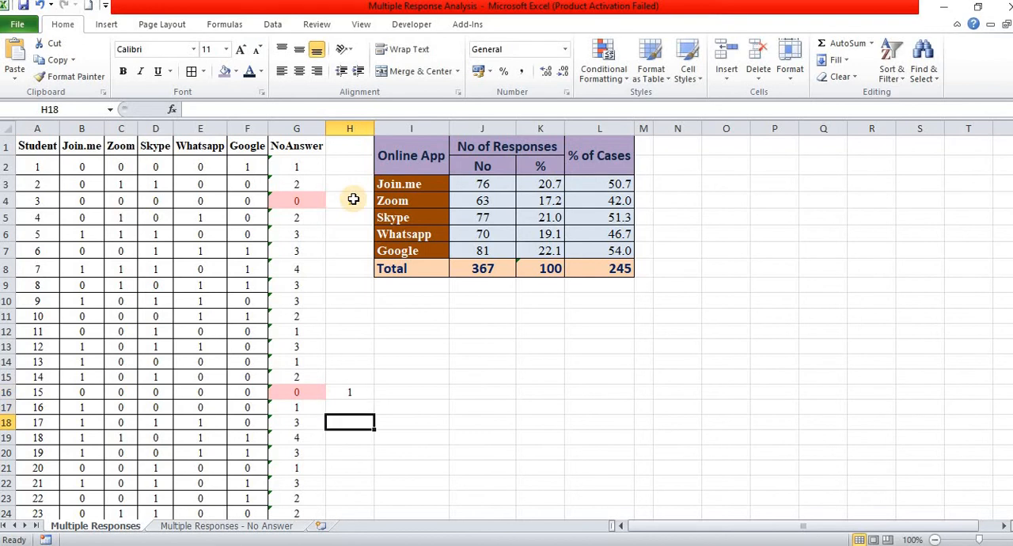
{"action": "key", "text": "Down"}
{"action": "key", "text": "Down"}
{"action": "key", "text": "Down"}
{"action": "key", "text": "Down"}
{"action": "key", "text": "Down"}
{"action": "key", "text": "Down"}
{"action": "key", "text": "Down"}
{"action": "key", "text": "Down"}
{"action": "key", "text": "Down"}
{"action": "key", "text": "Down"}
{"action": "key", "text": "Down"}
{"action": "key", "text": "Down"}
{"action": "key", "text": "Down"}
{"action": "key", "text": "Down"}
{"action": "key", "text": "Down"}
{"action": "key", "text": "Down"}
{"action": "key", "text": "Down"}
{"action": "key", "text": "Down"}
{"action": "key", "text": "Down"}
{"action": "key", "text": "Down"}
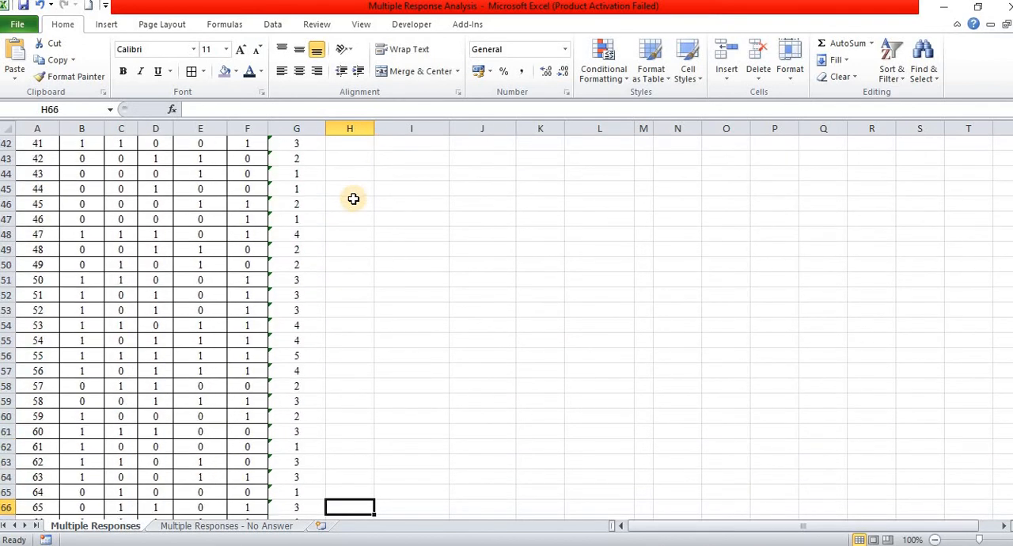
{"action": "key", "text": "Down"}
{"action": "key", "text": "Down"}
{"action": "key", "text": "Down"}
{"action": "key", "text": "Down"}
{"action": "key", "text": "Down"}
{"action": "key", "text": "Down"}
{"action": "key", "text": "Down"}
{"action": "key", "text": "Down"}
{"action": "key", "text": "Down"}
{"action": "key", "text": "Down"}
{"action": "key", "text": "Down"}
{"action": "key", "text": "Down"}
{"action": "key", "text": "Down"}
{"action": "key", "text": "Down"}
{"action": "key", "text": "Down"}
{"action": "key", "text": "Down"}
{"action": "key", "text": "Down"}
{"action": "key", "text": "Down"}
{"action": "key", "text": "Down"}
{"action": "key", "text": "Down"}
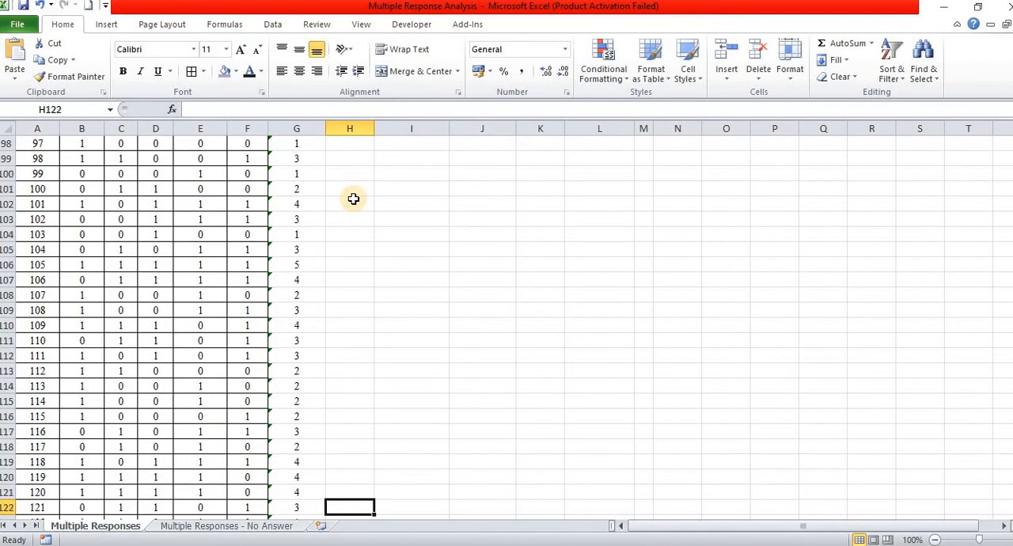
{"action": "key", "text": "Down"}
{"action": "key", "text": "Down"}
{"action": "key", "text": "Down"}
{"action": "key", "text": "Down"}
{"action": "key", "text": "Down"}
{"action": "key", "text": "Down"}
{"action": "key", "text": "Down"}
{"action": "key", "text": "Down"}
{"action": "key", "text": "Down"}
{"action": "key", "text": "Down"}
{"action": "key", "text": "Down"}
{"action": "key", "text": "Down"}
{"action": "key", "text": "Down"}
{"action": "key", "text": "Down"}
{"action": "key", "text": "Up"}
{"action": "key", "text": "Up"}
{"action": "key", "text": "Up"}
{"action": "key", "text": "Up"}
{"action": "key", "text": "Up"}
{"action": "key", "text": "Up"}
{"action": "key", "text": "Up"}
{"action": "key", "text": "Up"}
{"action": "key", "text": "Up"}
{"action": "key", "text": "Up"}
{"action": "key", "text": "Up"}
{"action": "key", "text": "Up"}
{"action": "key", "text": "Up"}
{"action": "key", "text": "Up"}
{"action": "key", "text": "Up"}
{"action": "key", "text": "Up"}
{"action": "key", "text": "Up"}
{"action": "key", "text": "Up"}
{"action": "key", "text": "Up"}
{"action": "key", "text": "Up"}
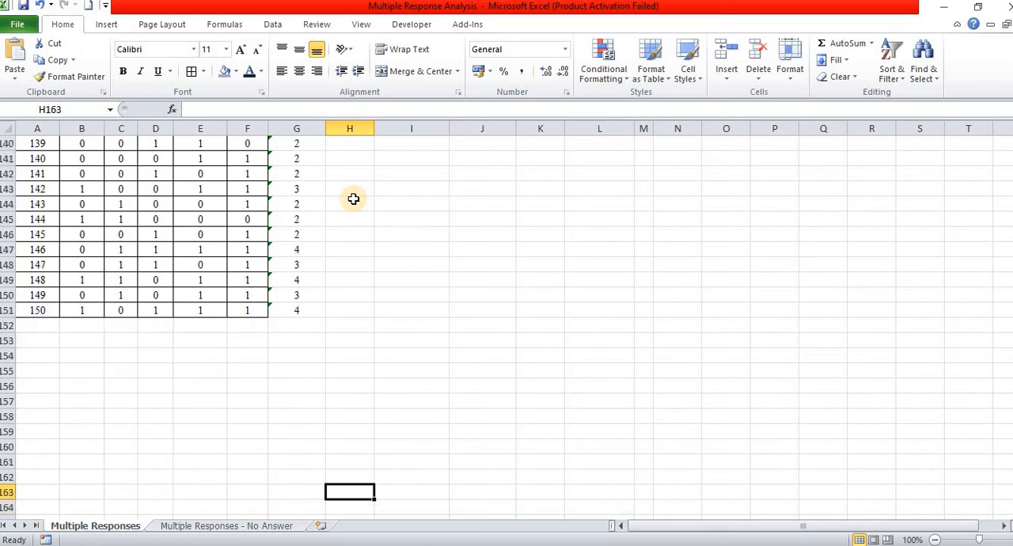
{"action": "key", "text": "Up"}
{"action": "key", "text": "Up"}
{"action": "key", "text": "Up"}
{"action": "key", "text": "Up"}
{"action": "key", "text": "Up"}
{"action": "key", "text": "Up"}
{"action": "key", "text": "Up"}
{"action": "key", "text": "Up"}
{"action": "key", "text": "Up"}
{"action": "key", "text": "Up"}
{"action": "key", "text": "Up"}
{"action": "key", "text": "Up"}
{"action": "key", "text": "Up"}
{"action": "key", "text": "Up"}
{"action": "key", "text": "Up"}
{"action": "key", "text": "Up"}
{"action": "key", "text": "Up"}
{"action": "key", "text": "Up"}
{"action": "key", "text": "Up"}
{"action": "key", "text": "Up"}
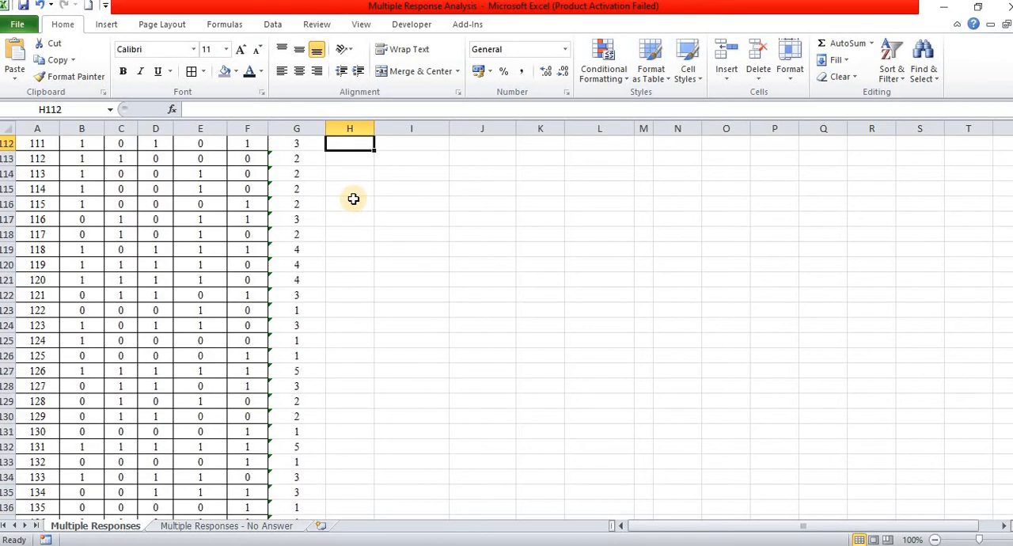
{"action": "key", "text": "Up"}
{"action": "key", "text": "Up"}
{"action": "key", "text": "Up"}
{"action": "key", "text": "Up"}
{"action": "key", "text": "Up"}
{"action": "key", "text": "Up"}
{"action": "key", "text": "Up"}
{"action": "key", "text": "Up"}
{"action": "key", "text": "Up"}
{"action": "key", "text": "Up"}
{"action": "key", "text": "Up"}
{"action": "key", "text": "Up"}
{"action": "key", "text": "Up"}
{"action": "key", "text": "Up"}
{"action": "key", "text": "Up"}
{"action": "key", "text": "Up"}
{"action": "key", "text": "Up"}
{"action": "key", "text": "Up"}
{"action": "key", "text": "Up"}
{"action": "key", "text": "Up"}
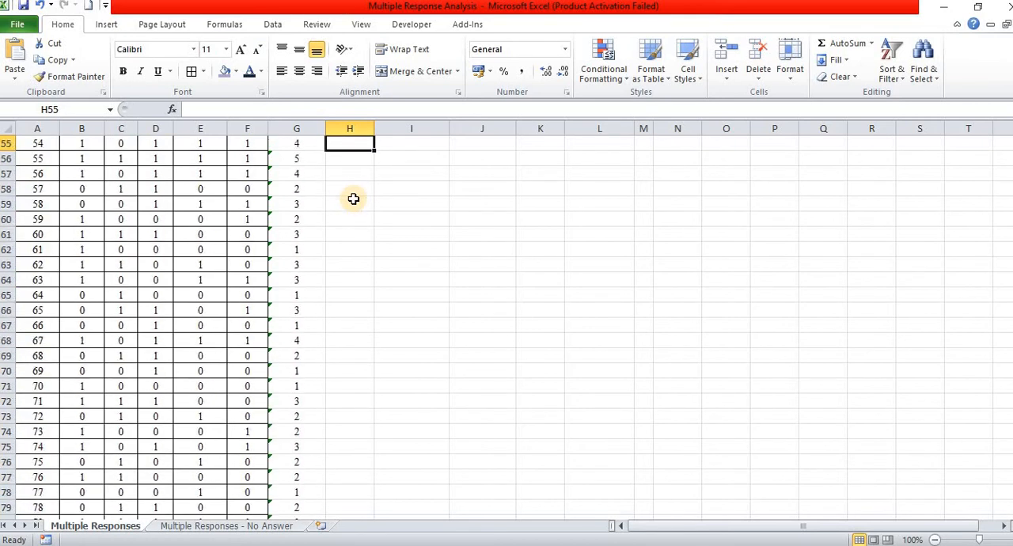
{"action": "key", "text": "Up"}
{"action": "key", "text": "Up"}
{"action": "key", "text": "Up"}
{"action": "key", "text": "Up"}
{"action": "key", "text": "Up"}
{"action": "key", "text": "Up"}
{"action": "key", "text": "Up"}
{"action": "key", "text": "Up"}
{"action": "key", "text": "Up"}
{"action": "key", "text": "Up"}
{"action": "key", "text": "Up"}
{"action": "key", "text": "Up"}
{"action": "key", "text": "Up"}
{"action": "key", "text": "Up"}
{"action": "key", "text": "Up"}
{"action": "key", "text": "Up"}
{"action": "key", "text": "Up"}
{"action": "key", "text": "Up"}
{"action": "key", "text": "Up"}
{"action": "key", "text": "Up"}
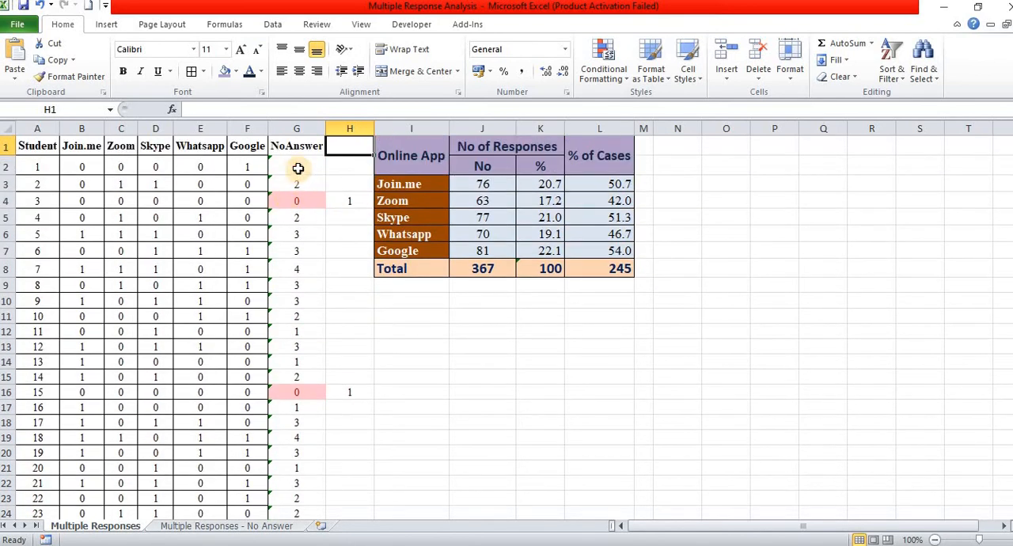
Step: Replace the sum formulas in the NoAnswer column with 0 for all students, from G2 down
{"action": "left_click", "coordinate": [298, 168]}
{"action": "type", "text": "0"}
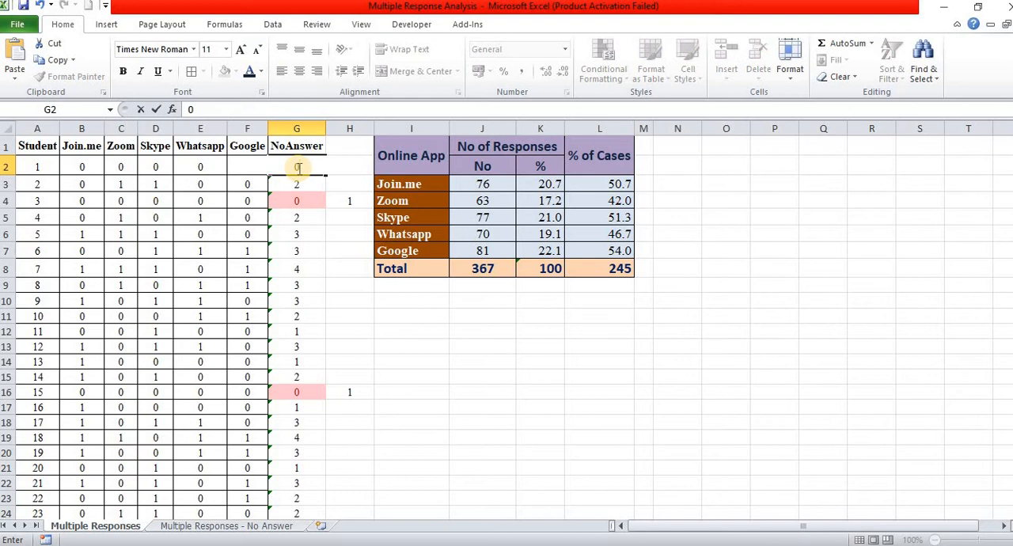
{"action": "key", "text": "Return"}
{"action": "left_click", "coordinate": [302, 165]}
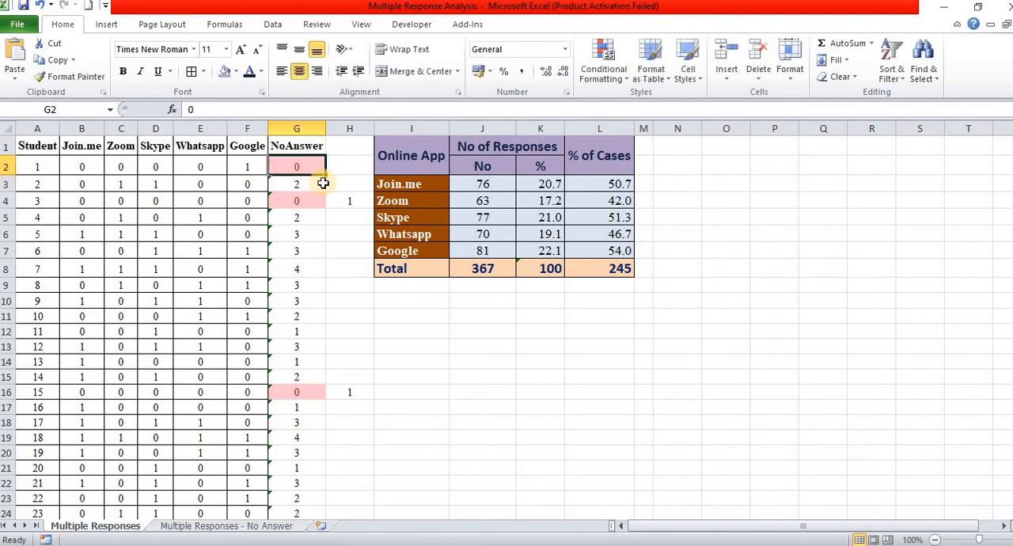
{"action": "double_click", "coordinate": [327, 174]}
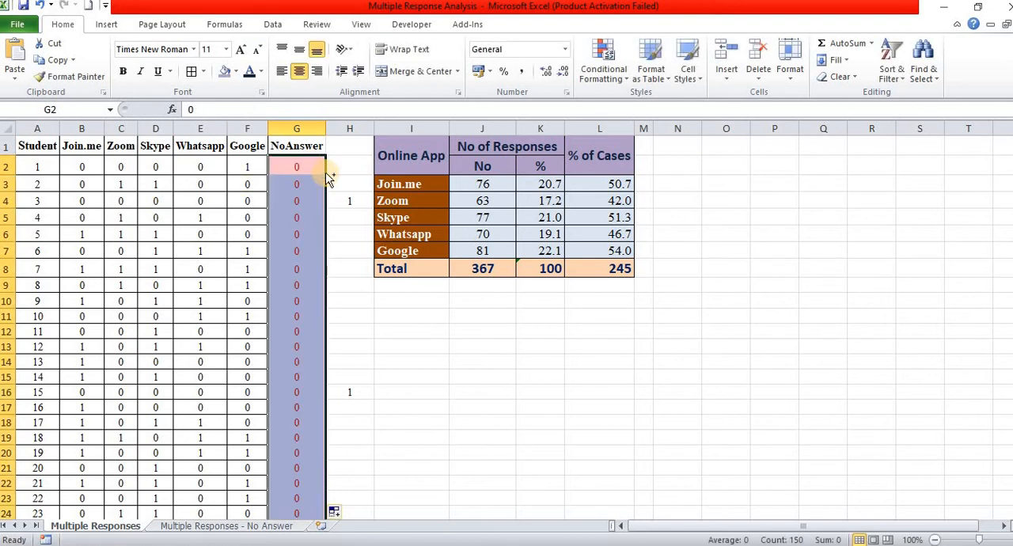
Step: Set NoAnswer to 1 for the marked students 3 and 15, in G4 and G16
{"action": "left_click", "coordinate": [350, 203]}
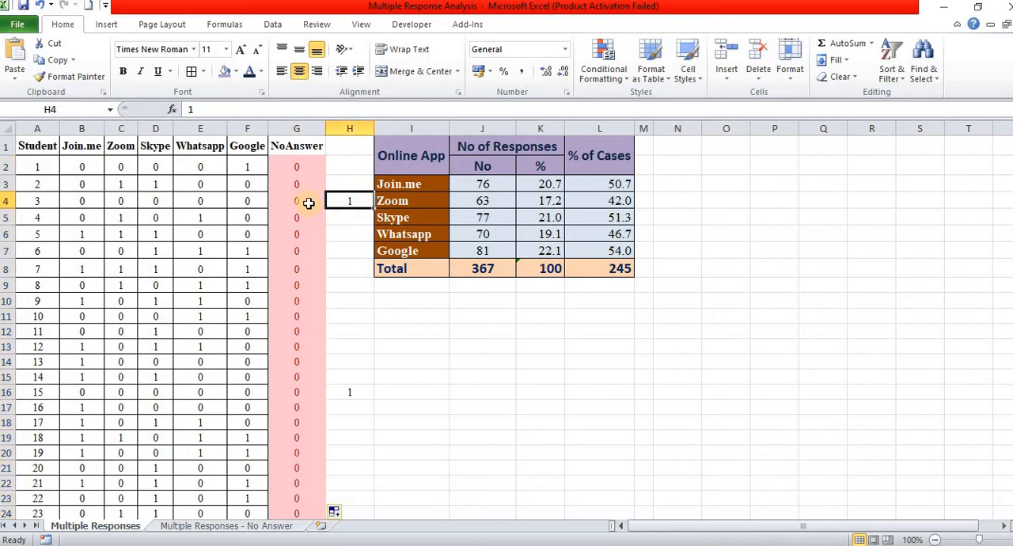
{"action": "left_click", "coordinate": [302, 203]}
{"action": "type", "text": "1"}
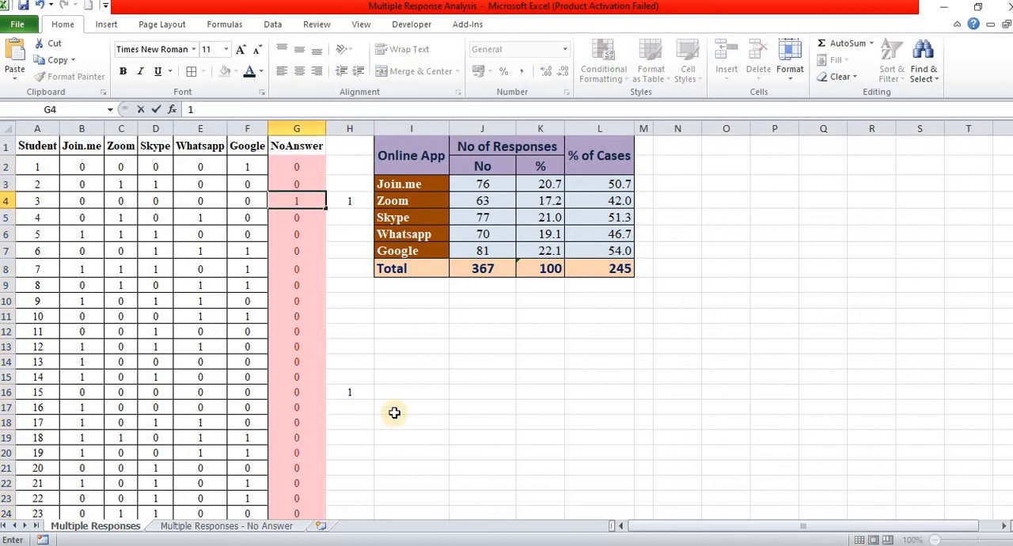
{"action": "left_click", "coordinate": [393, 409]}
{"action": "left_click", "coordinate": [342, 392]}
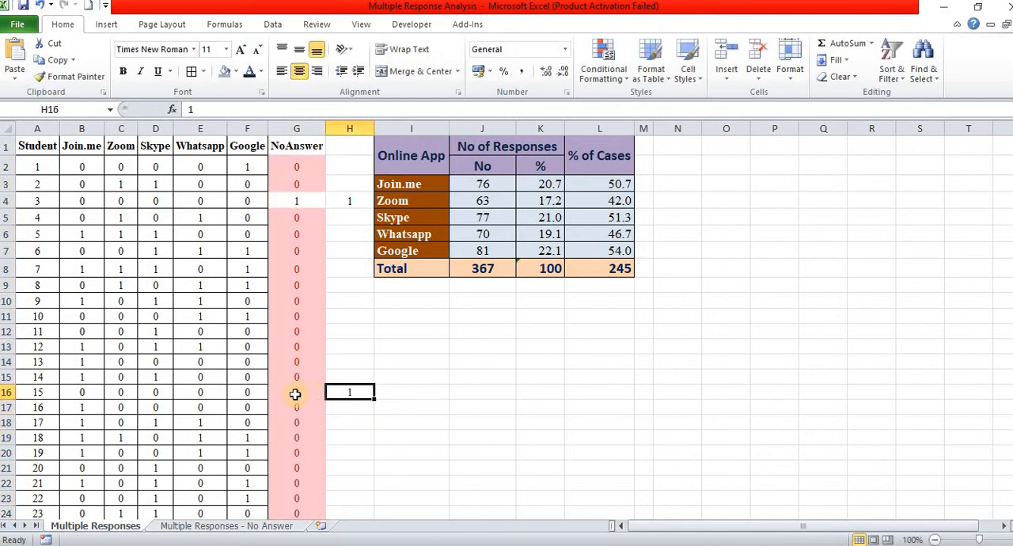
{"action": "left_click", "coordinate": [294, 394]}
{"action": "type", "text": "1"}
{"action": "key", "text": "Return"}
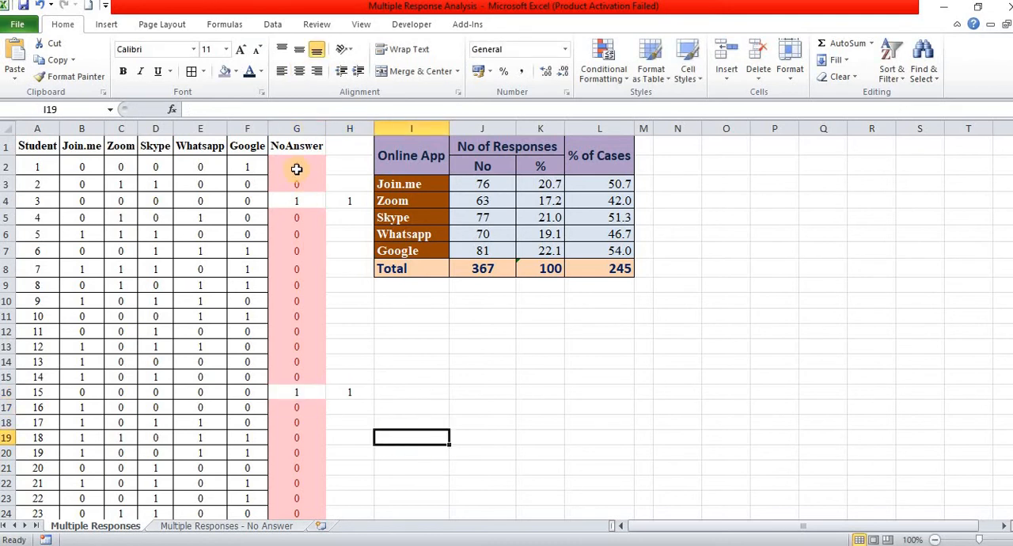
Step: Copy the NoAnswer values in G2:G151 and switch to Multiple Response Data.sav in the SPSS Data Editor, at the first case
{"action": "left_click_drag", "start_coordinate": [294, 166], "coordinate": [297, 488]}
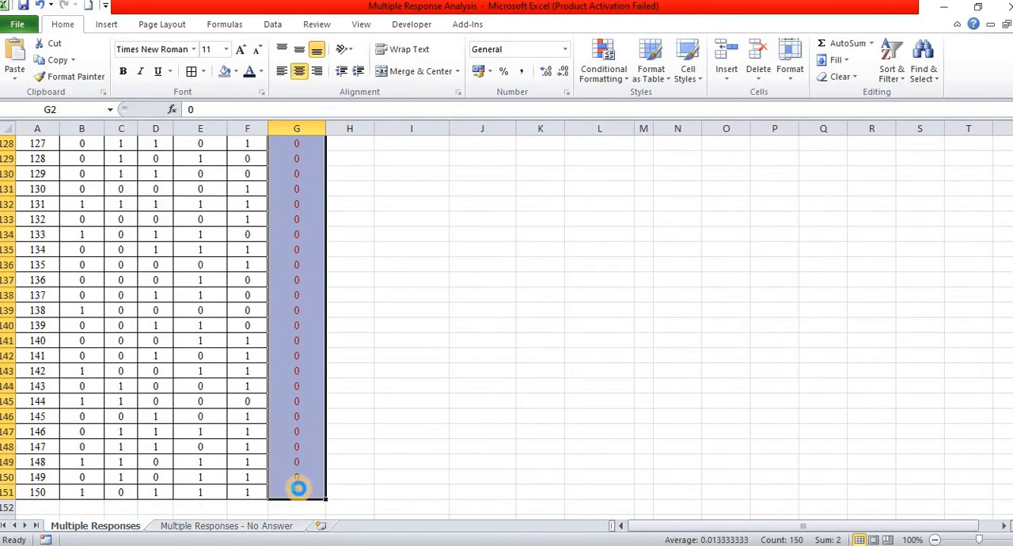
{"action": "key", "text": "ctrl+c"}
{"action": "key", "text": "alt+Tab"}
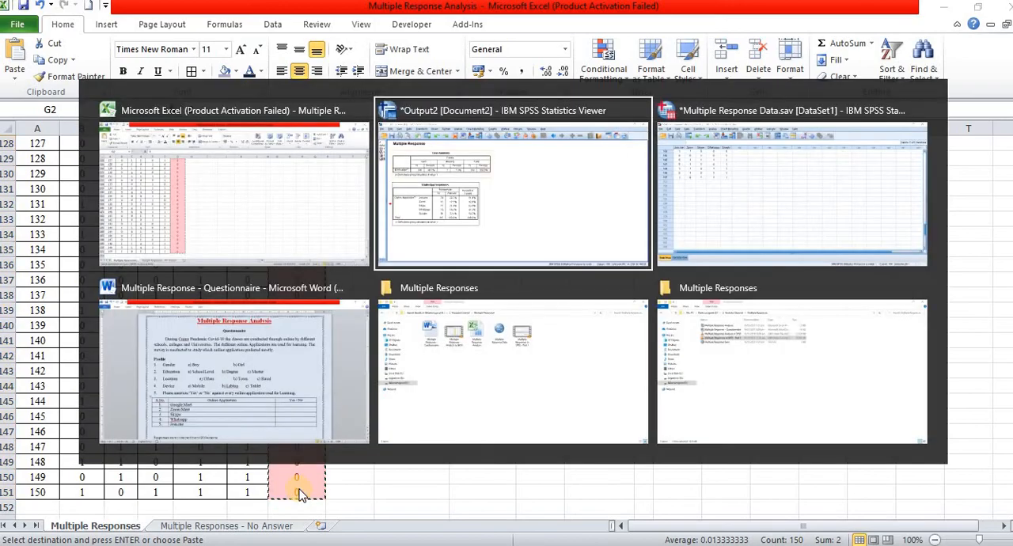
{"action": "key", "text": "alt+Tab"}
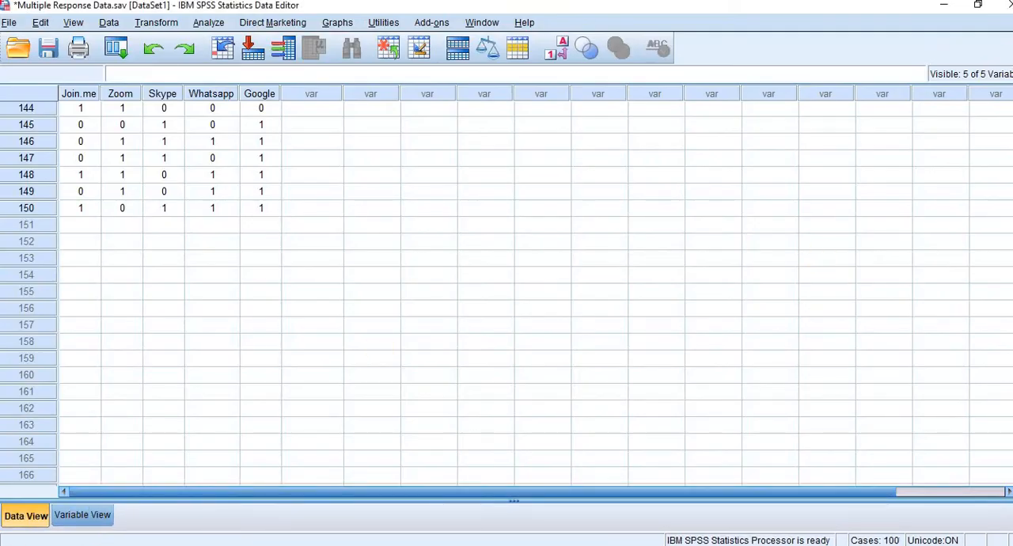
{"action": "left_click_drag", "start_coordinate": [1012, 447], "coordinate": [1003, 96]}
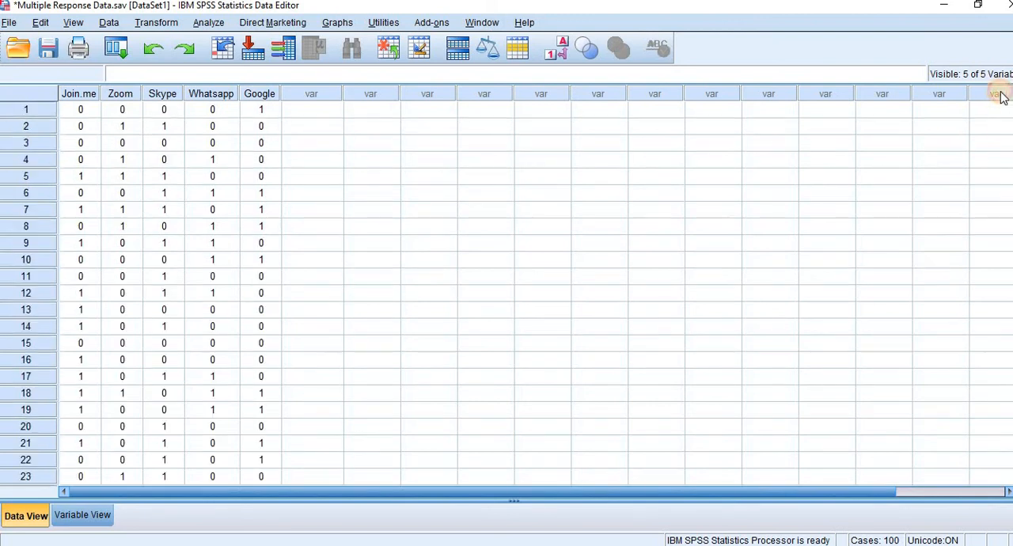
Step: Paste the copied values from the first case as a new variable after Google and name it NoAnswer
{"action": "left_click", "coordinate": [319, 116]}
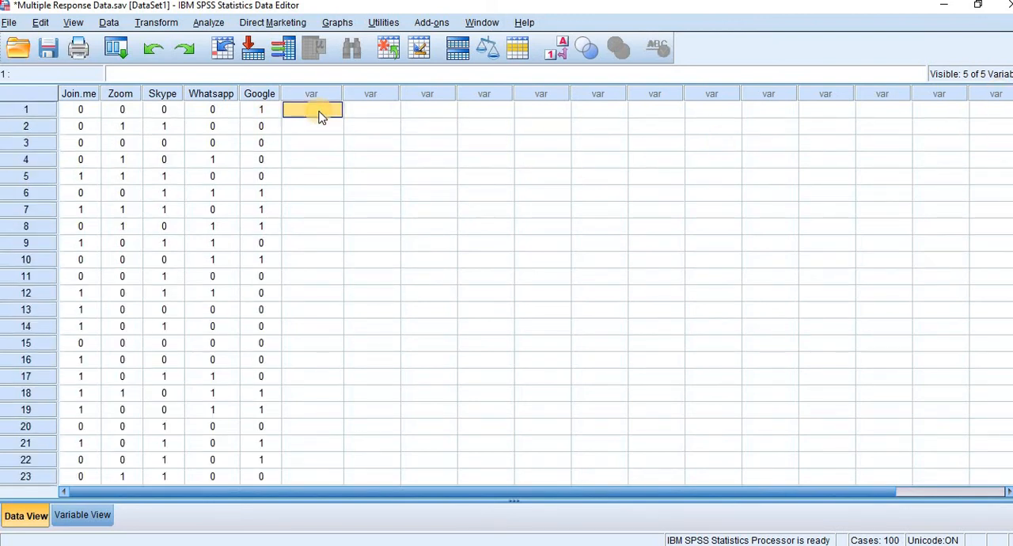
{"action": "key", "text": "ctrl+v"}
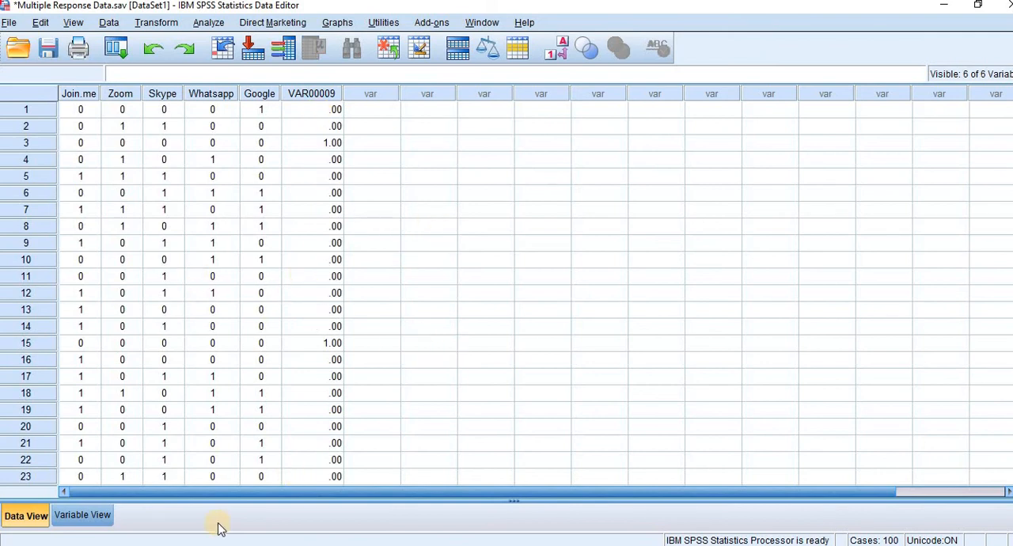
{"action": "left_click", "coordinate": [82, 515]}
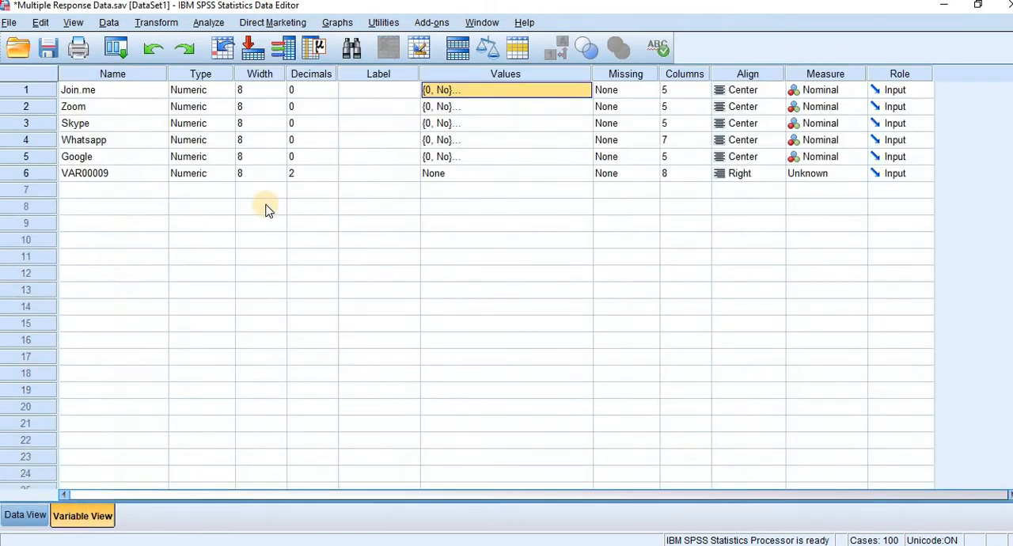
{"action": "left_click", "coordinate": [123, 177]}
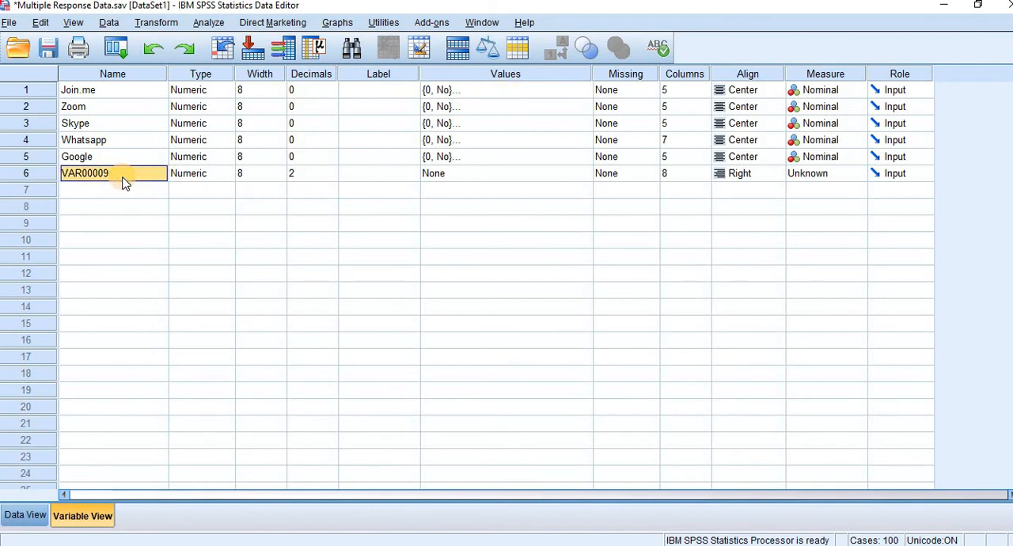
{"action": "type", "text": "NoAnswer"}
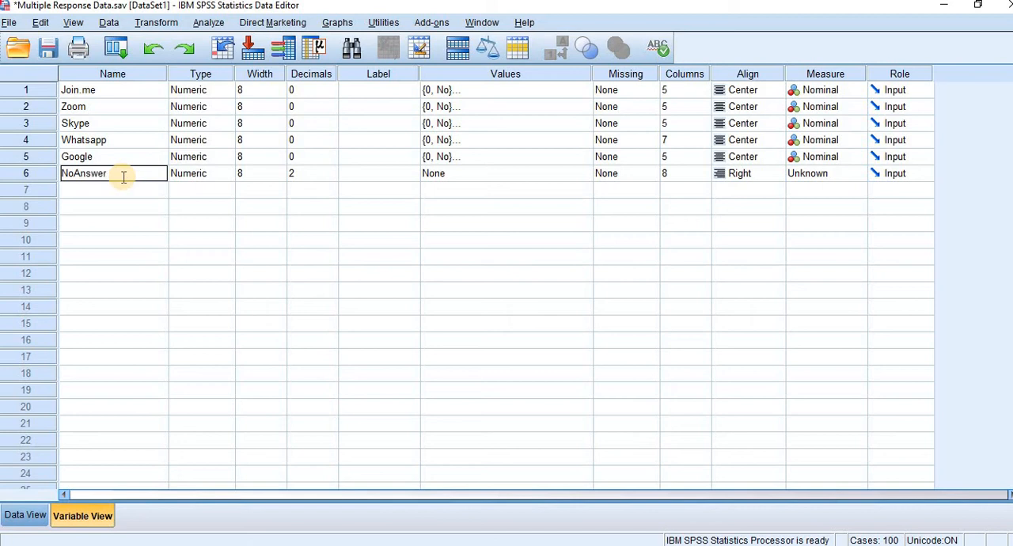
Step: Set the decimals of the NoAnswer variable to 0
{"action": "left_click", "coordinate": [329, 175]}
{"action": "left_click", "coordinate": [332, 171]}
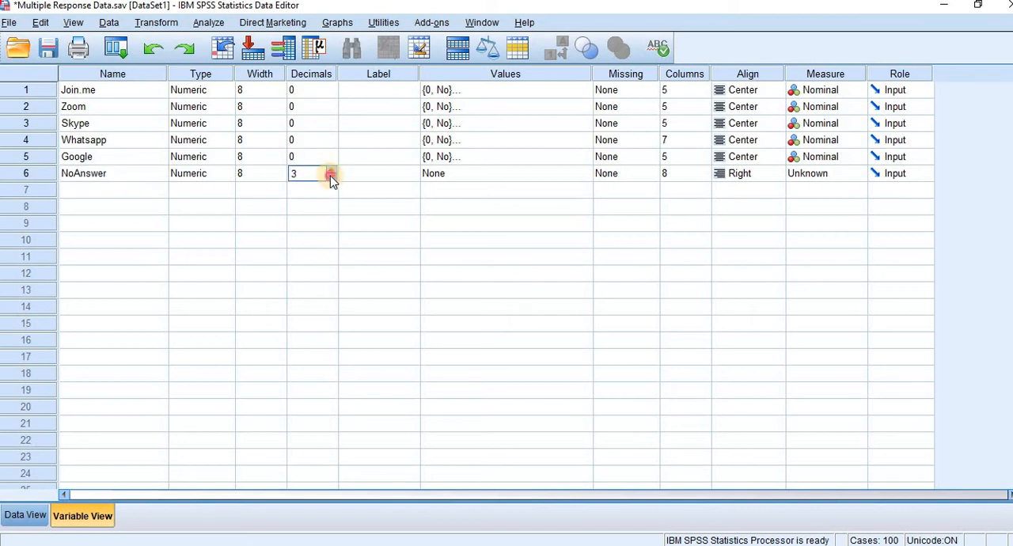
{"action": "left_click", "coordinate": [331, 178]}
{"action": "left_click", "coordinate": [331, 177]}
{"action": "left_click", "coordinate": [331, 177]}
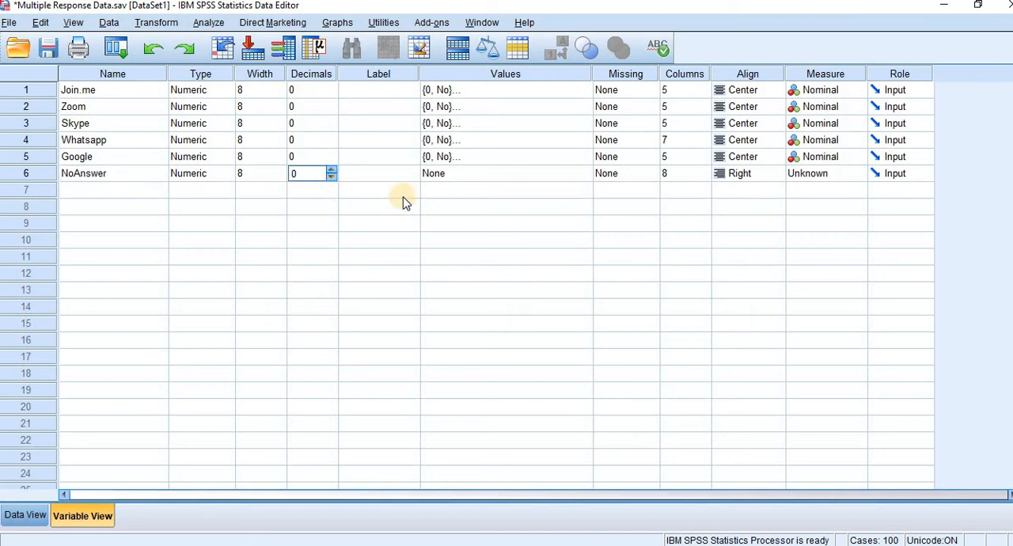
Step: Define value labels for NoAnswer: 1 = Yes and 0 = No
{"action": "left_click", "coordinate": [575, 178]}
{"action": "left_click", "coordinate": [586, 175]}
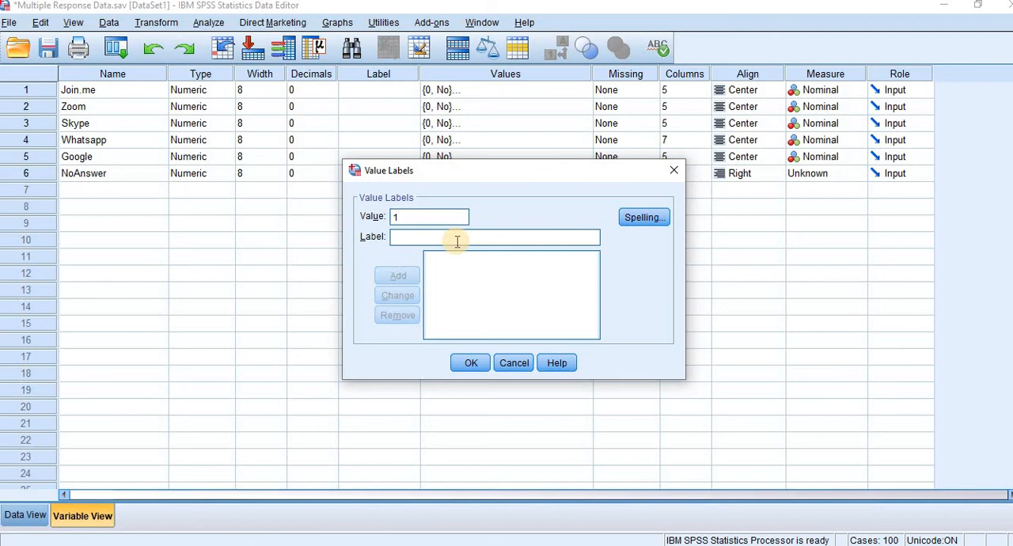
{"action": "type", "text": "Yes"}
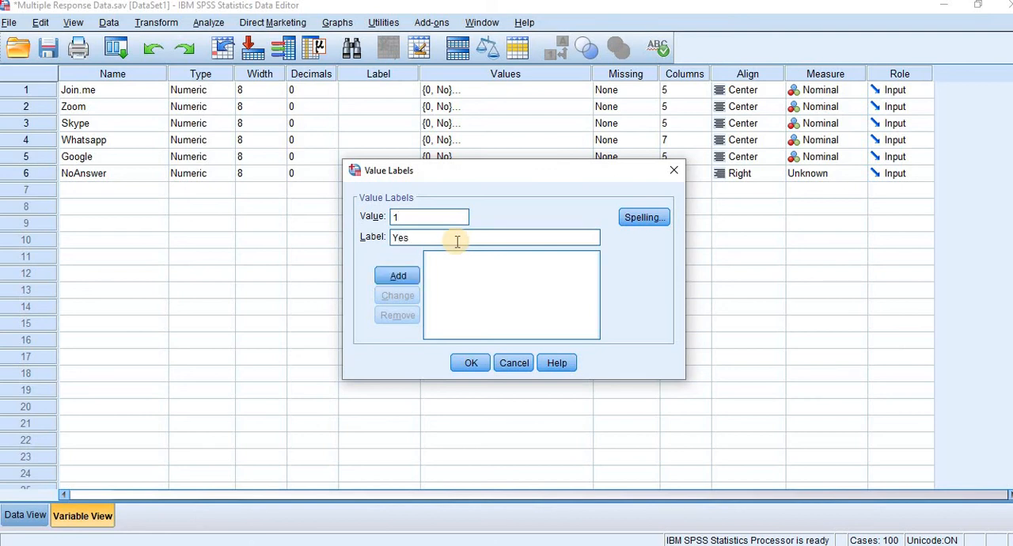
{"action": "key", "text": "Return"}
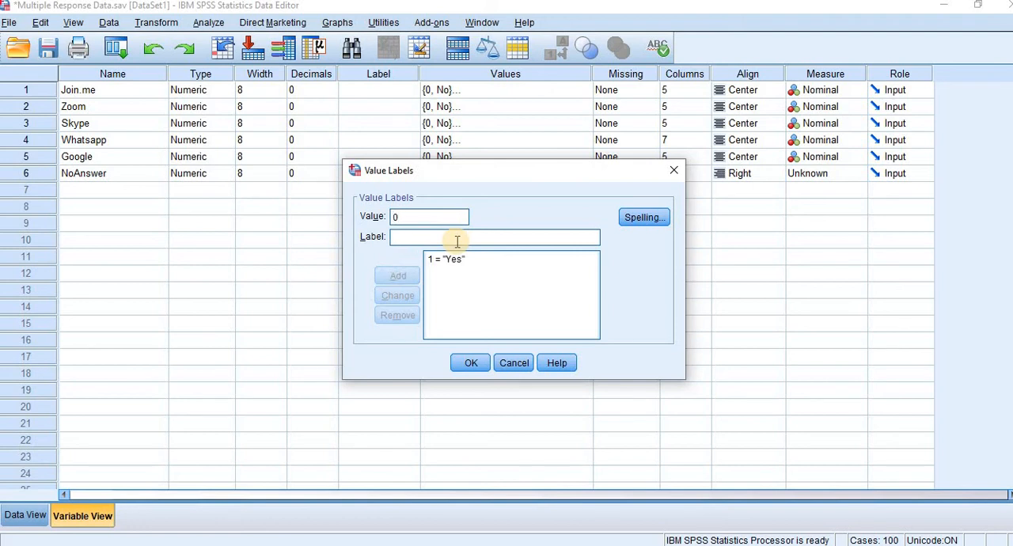
{"action": "type", "text": "No"}
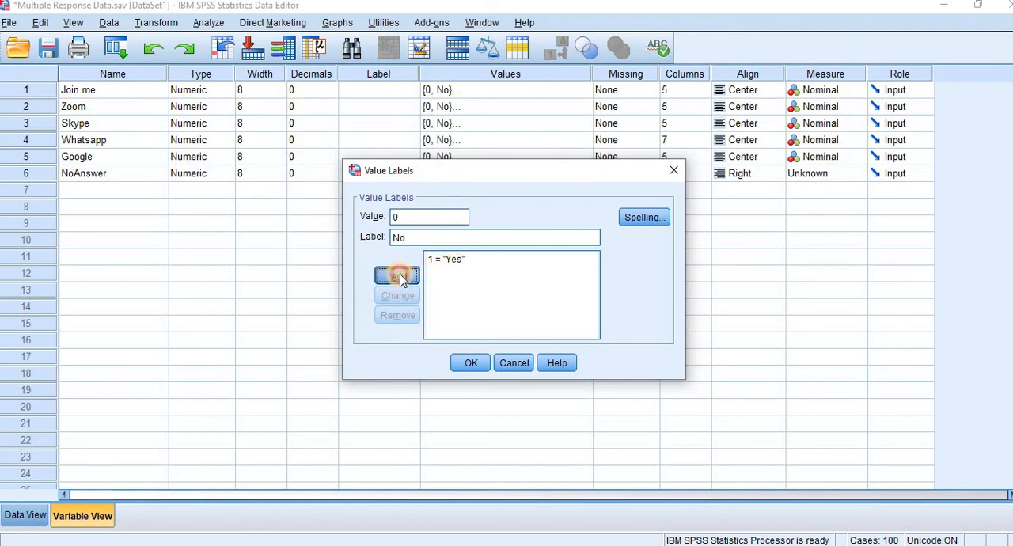
{"action": "left_click", "coordinate": [397, 276]}
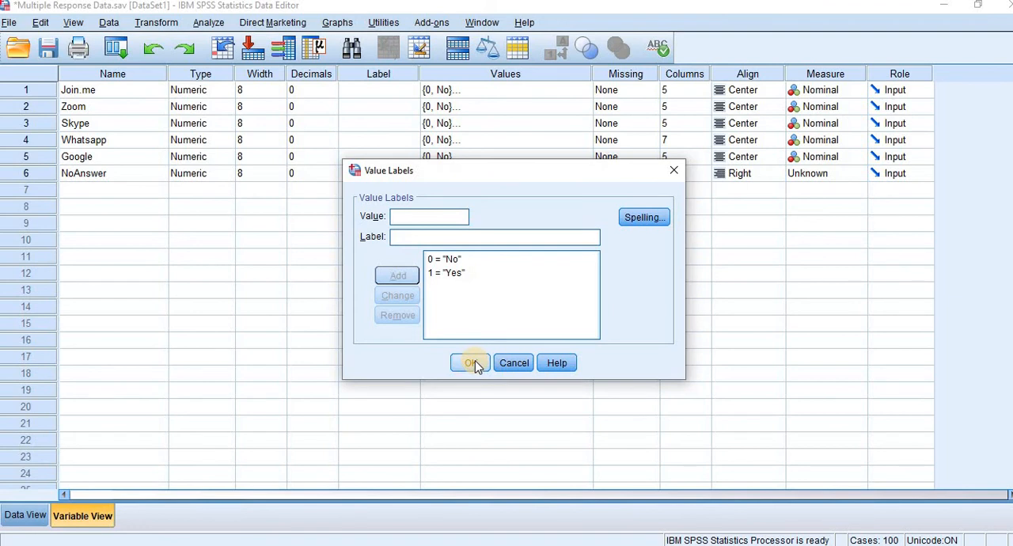
{"action": "left_click", "coordinate": [473, 363]}
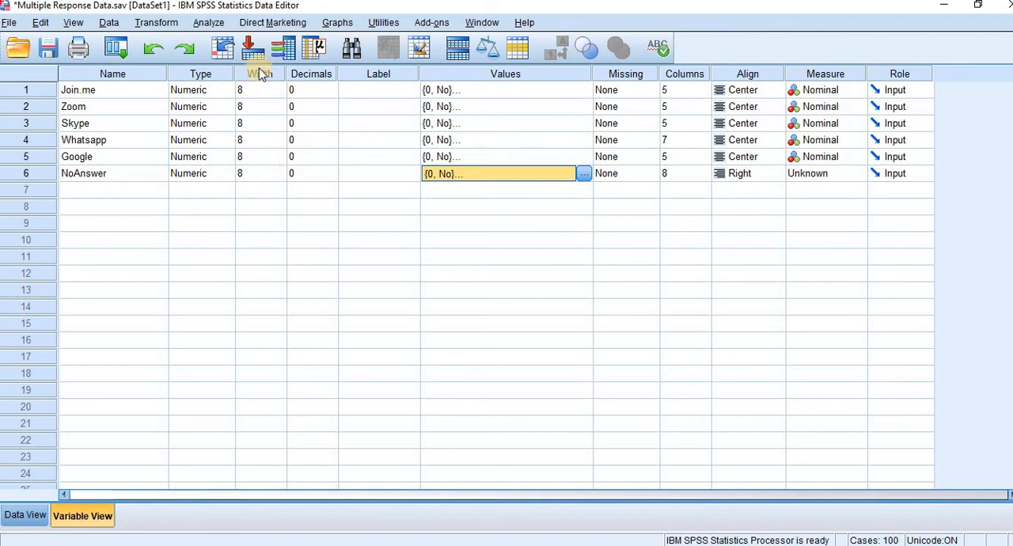
Step: Remove the existing $OnlineApp set from the defined multiple response sets
{"action": "left_click", "coordinate": [206, 24]}
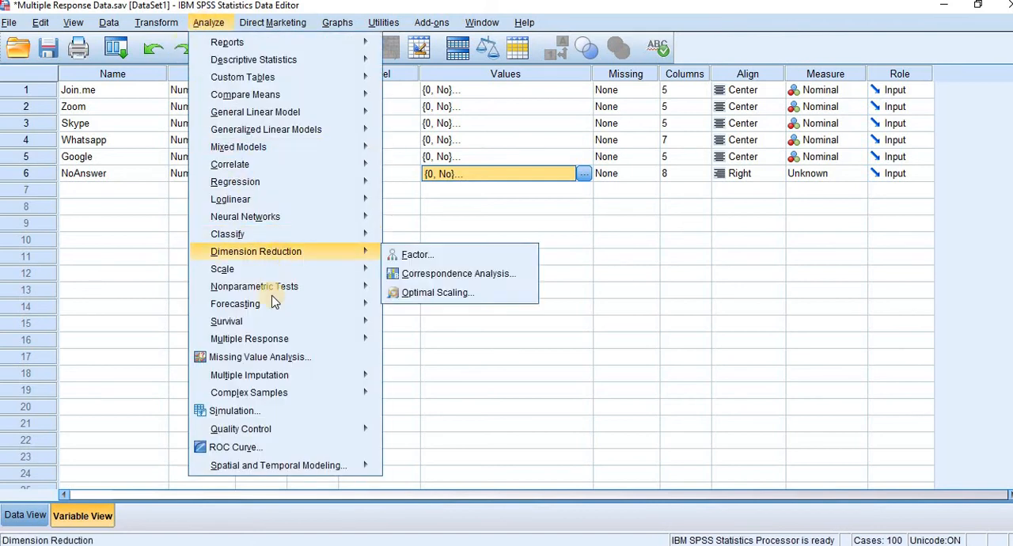
{"action": "mouse_move", "coordinate": [331, 341]}
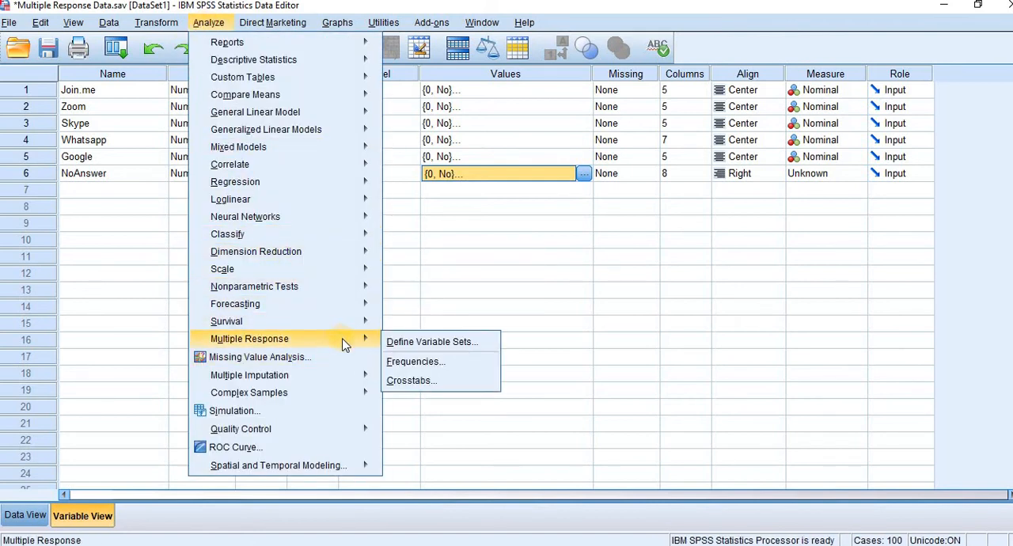
{"action": "left_click", "coordinate": [416, 342]}
{"action": "left_click", "coordinate": [390, 51]}
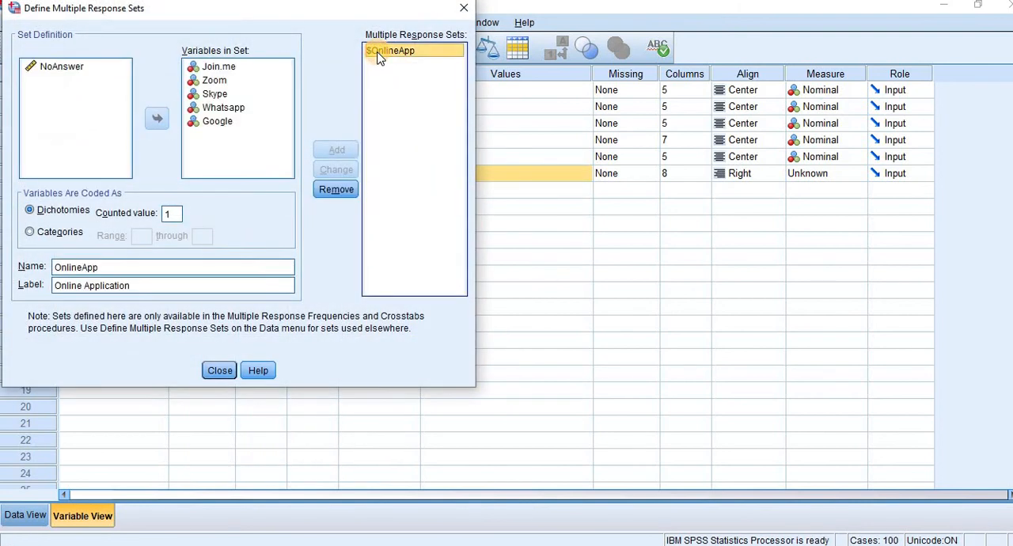
{"action": "left_click", "coordinate": [219, 69]}
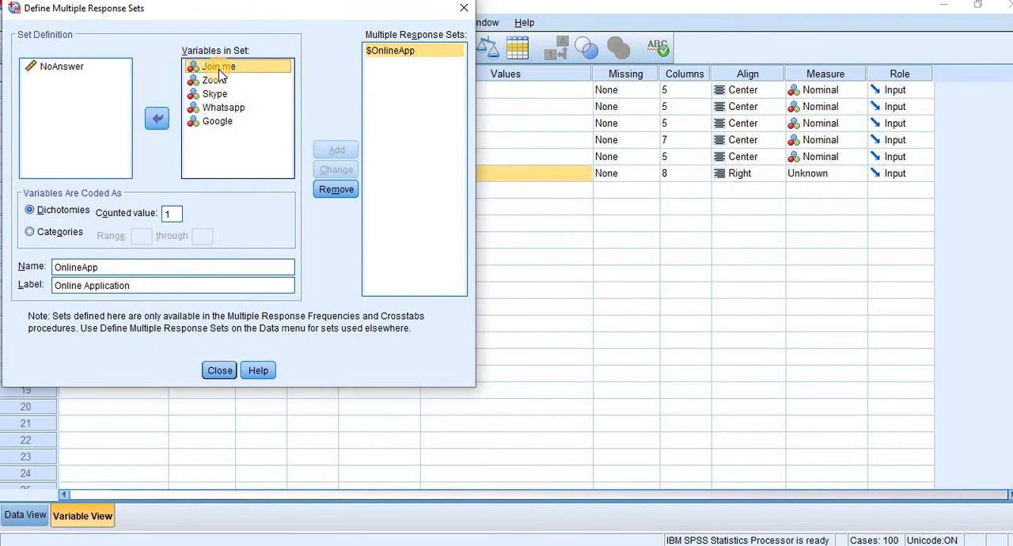
{"action": "key", "text": "ctrl+a"}
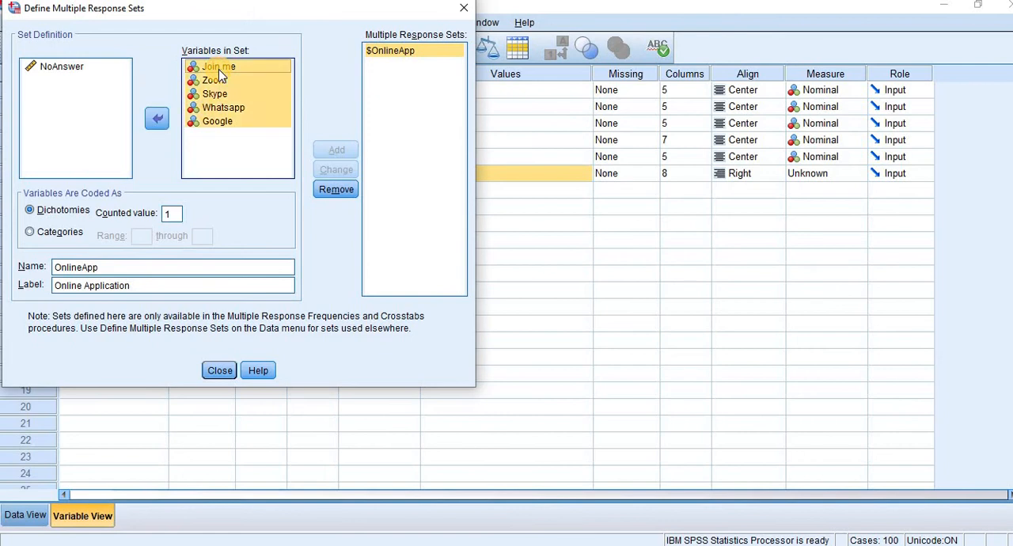
{"action": "left_click", "coordinate": [78, 74]}
{"action": "left_click", "coordinate": [336, 190]}
{"action": "left_click", "coordinate": [52, 140]}
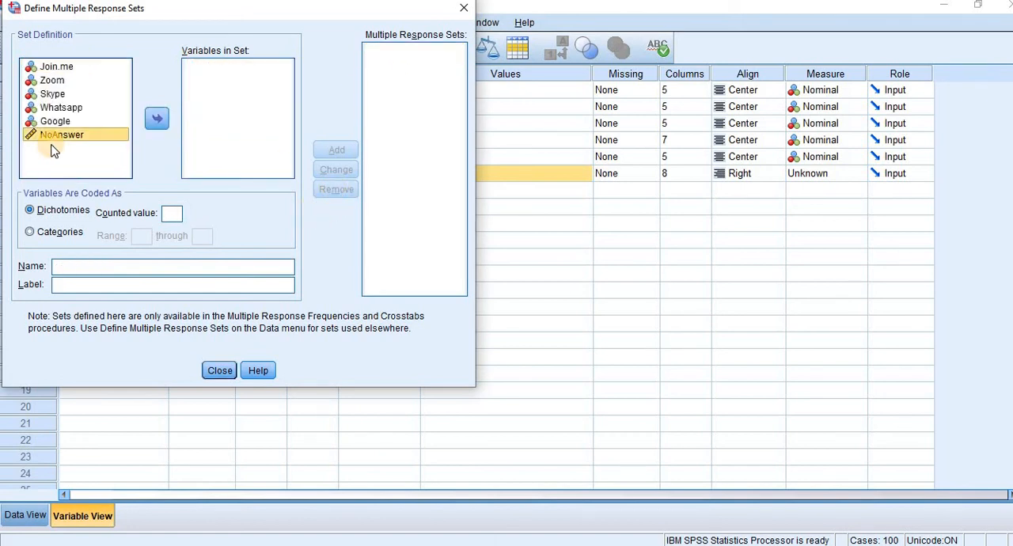
{"action": "left_click", "coordinate": [219, 369]}
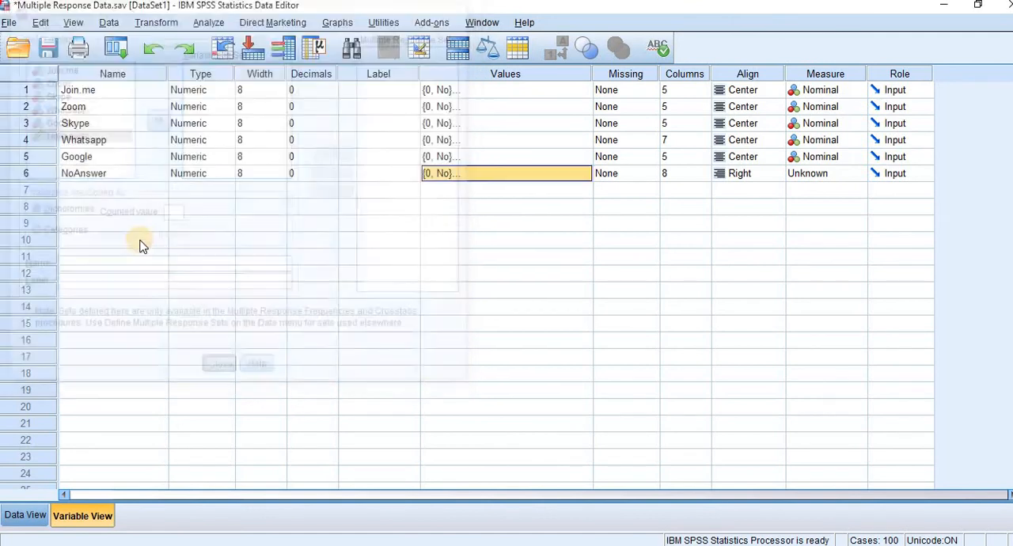
Step: Set the measurement level of NoAnswer to Nominal
{"action": "left_click", "coordinate": [855, 175]}
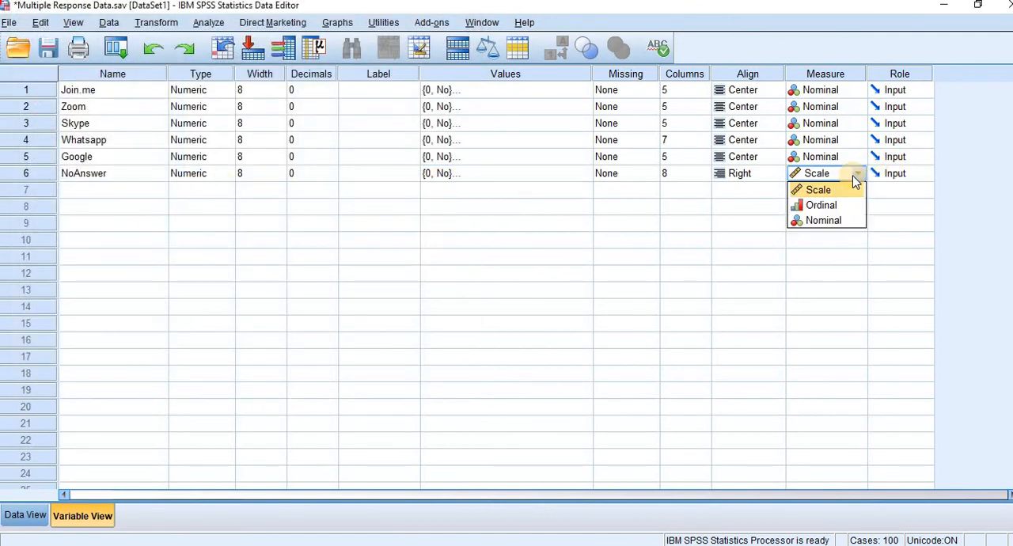
{"action": "left_click", "coordinate": [840, 219]}
{"action": "left_click", "coordinate": [509, 246]}
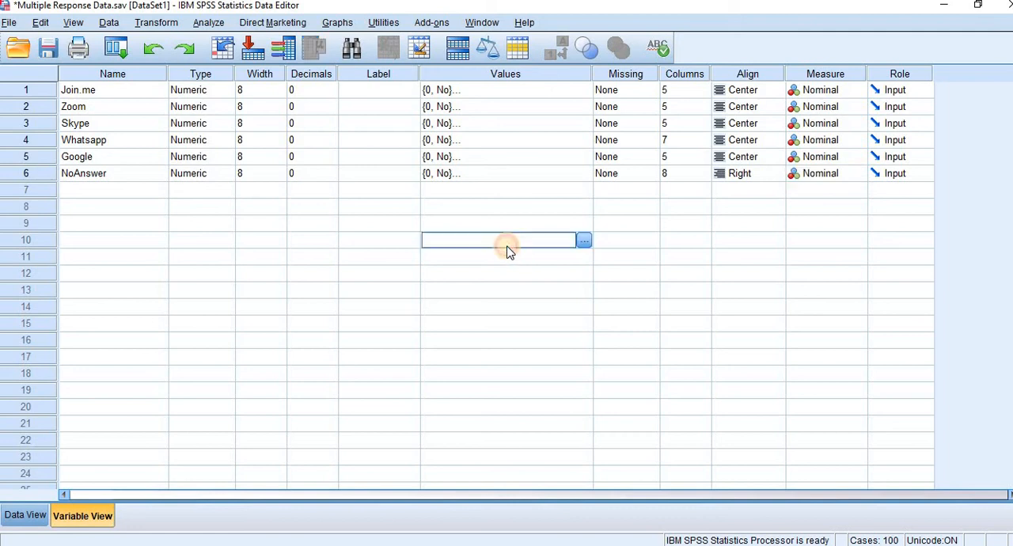
Step: Start a new multiple response set containing all six variables from Join.me to NoAnswer, coded as dichotomies with counted value 1
{"action": "left_click", "coordinate": [207, 22]}
{"action": "mouse_move", "coordinate": [313, 309]}
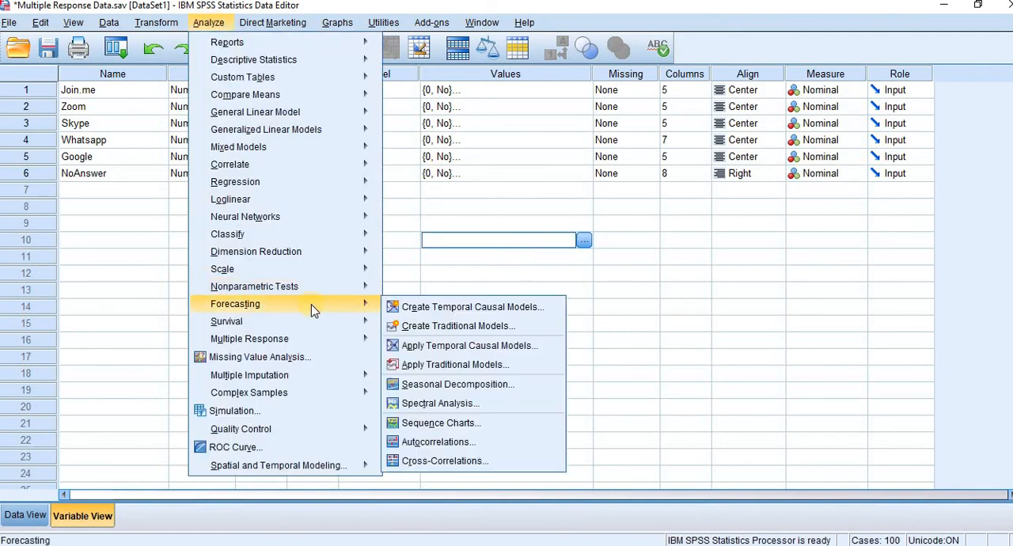
{"action": "mouse_move", "coordinate": [308, 341]}
{"action": "left_click", "coordinate": [411, 344]}
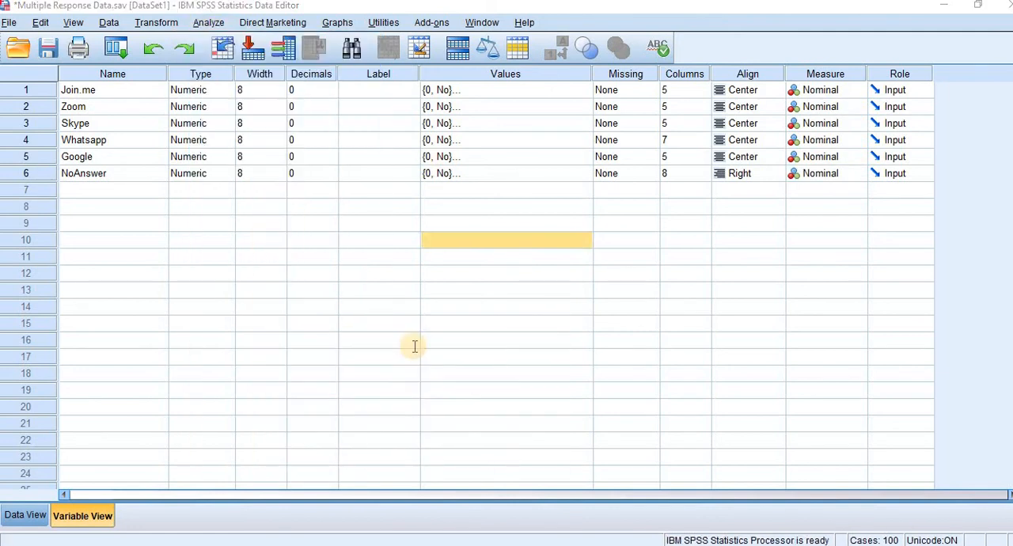
{"action": "left_click", "coordinate": [71, 135]}
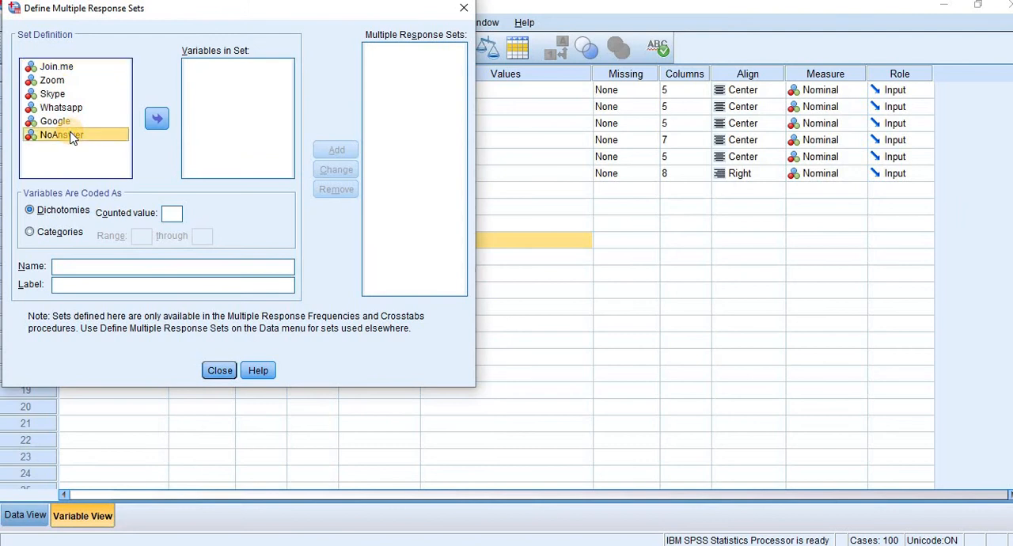
{"action": "key", "text": "ctrl+a"}
{"action": "left_click", "coordinate": [157, 119]}
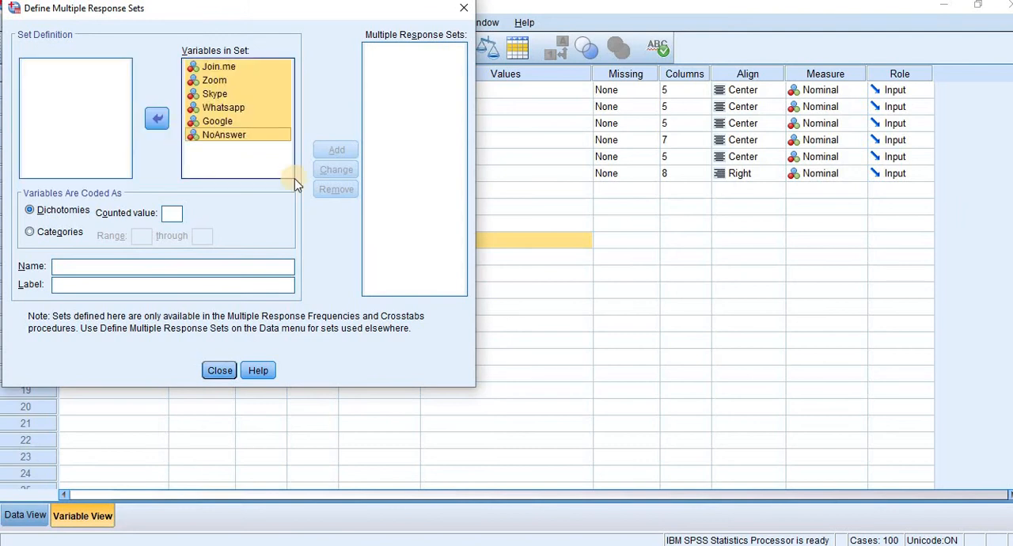
{"action": "left_click", "coordinate": [170, 214]}
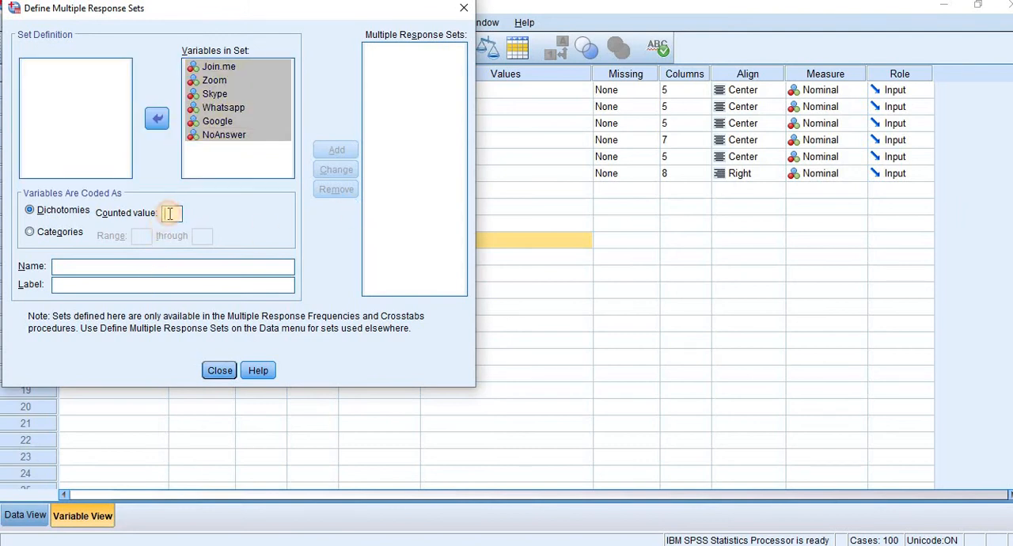
{"action": "type", "text": "1"}
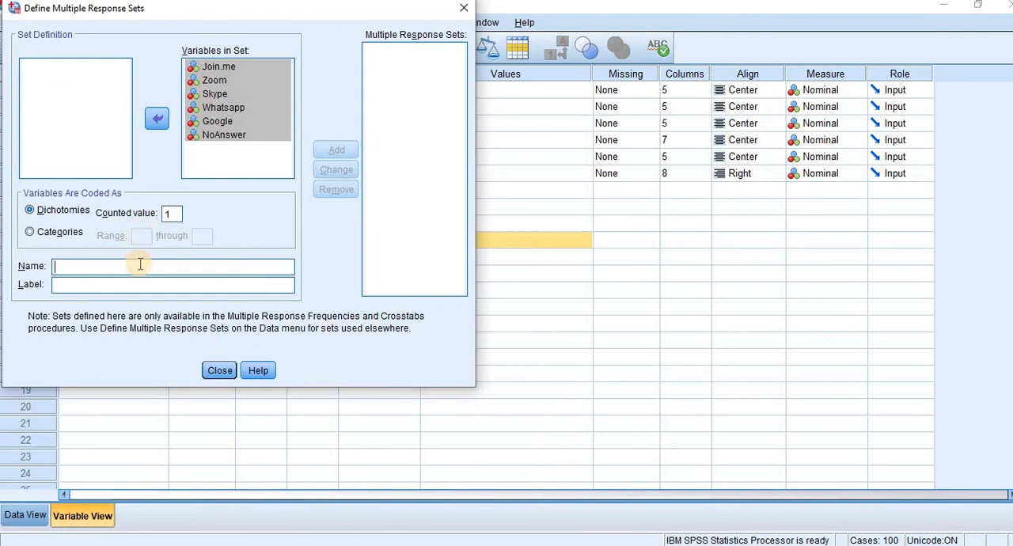
{"action": "type", "text": "OnlineApplication"}
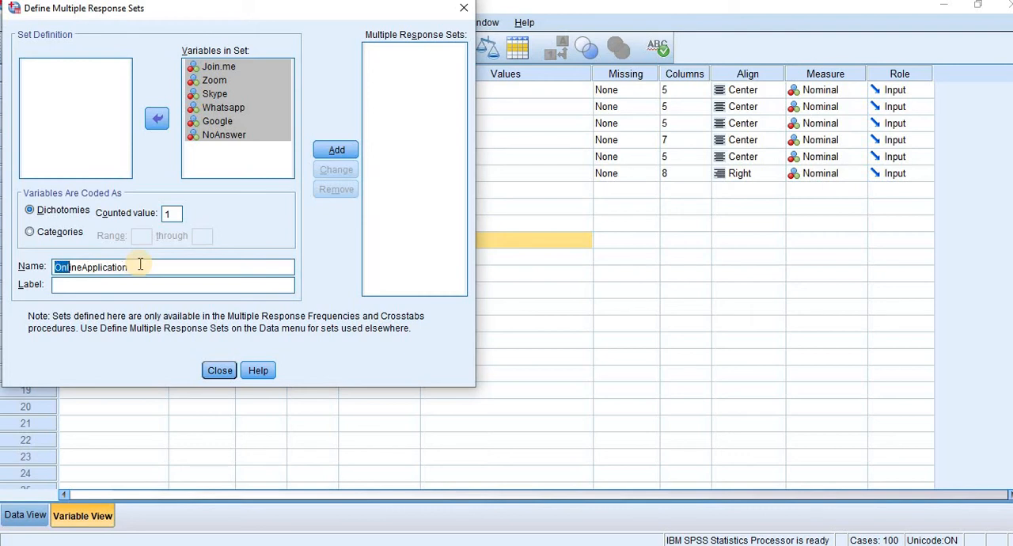
Step: Name the set OnlineApplication, label it Online Application, and add it to the multiple response sets
{"action": "left_click_drag", "start_coordinate": [140, 265], "coordinate": [140, 265]}
{"action": "key", "text": "ctrl+c"}
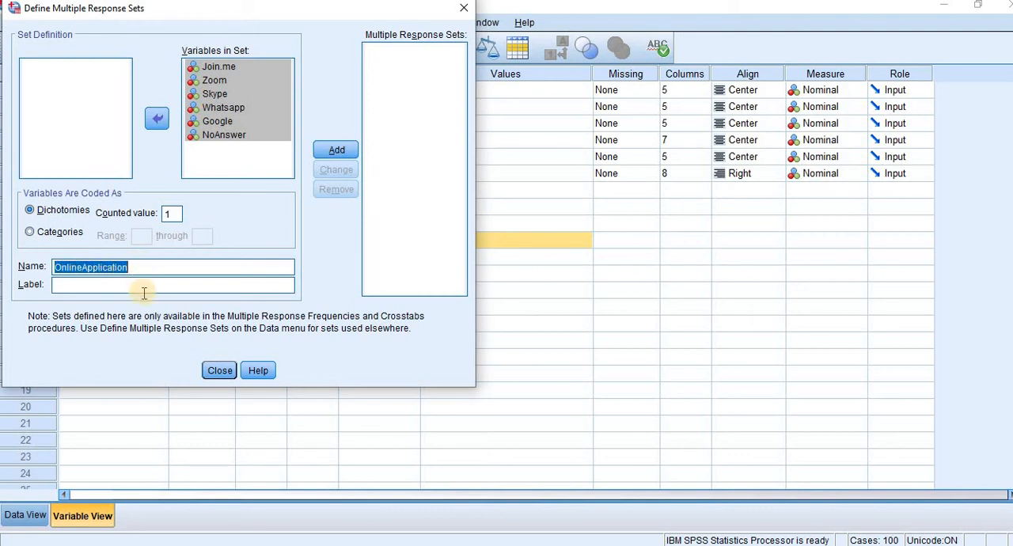
{"action": "left_click", "coordinate": [144, 292]}
{"action": "key", "text": "ctrl+v"}
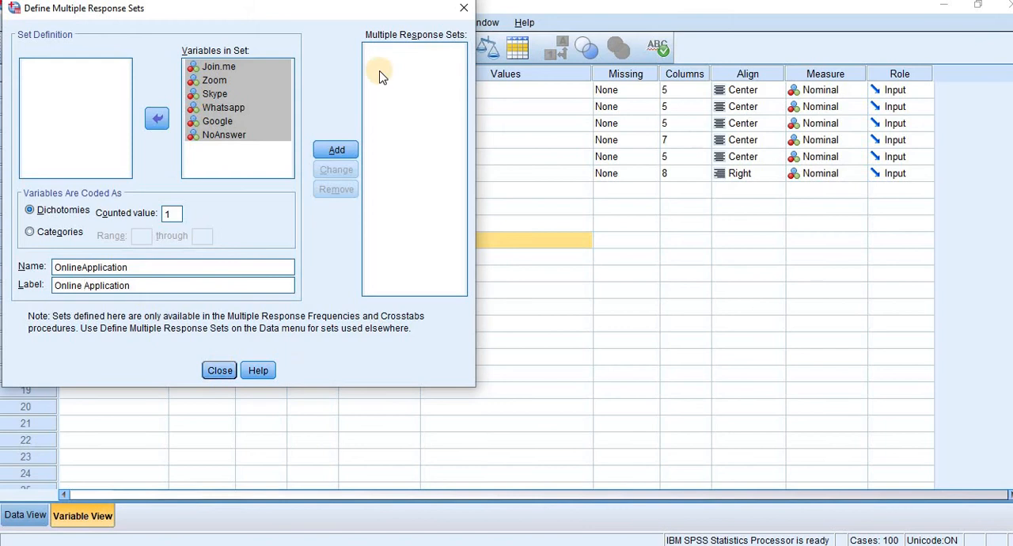
{"action": "left_click", "coordinate": [327, 152]}
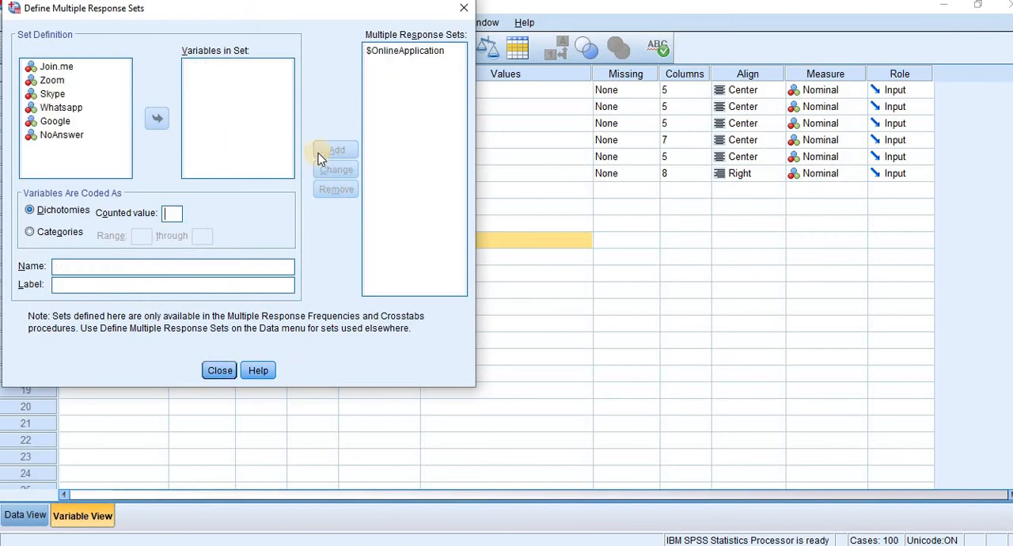
{"action": "left_click", "coordinate": [221, 369]}
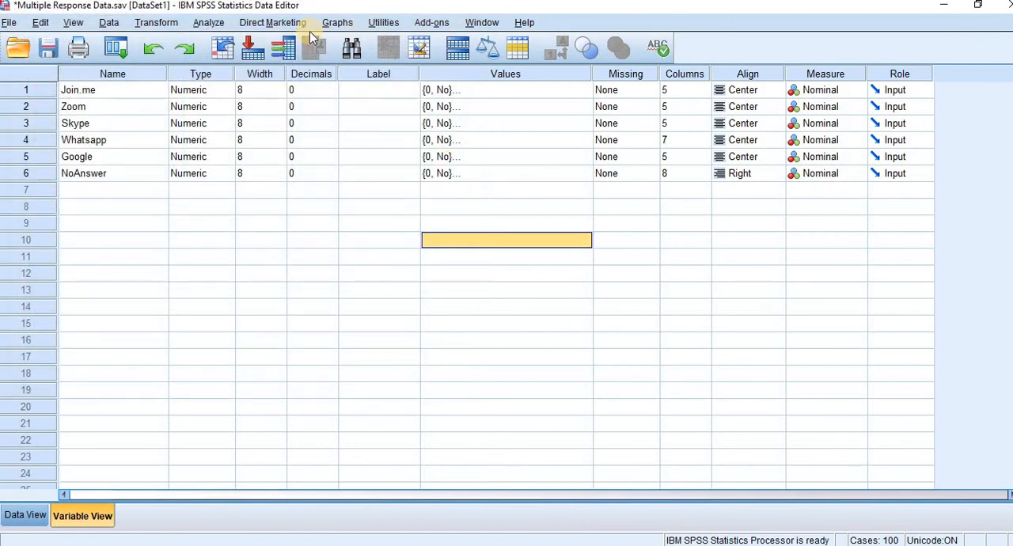
Step: Run multiple response frequencies for the $OnlineApplication set without excluding any cases listwise
{"action": "left_click", "coordinate": [209, 22]}
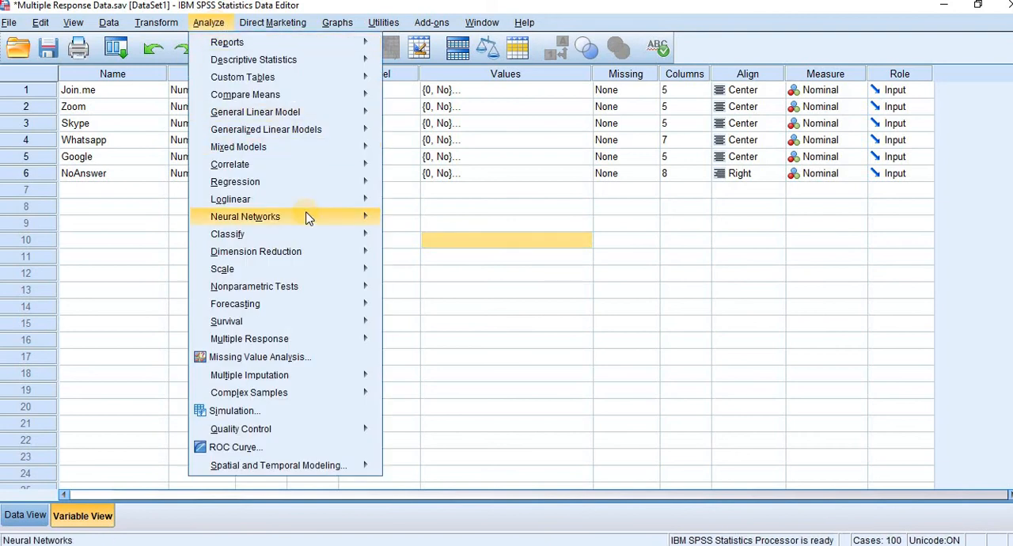
{"action": "mouse_move", "coordinate": [322, 341]}
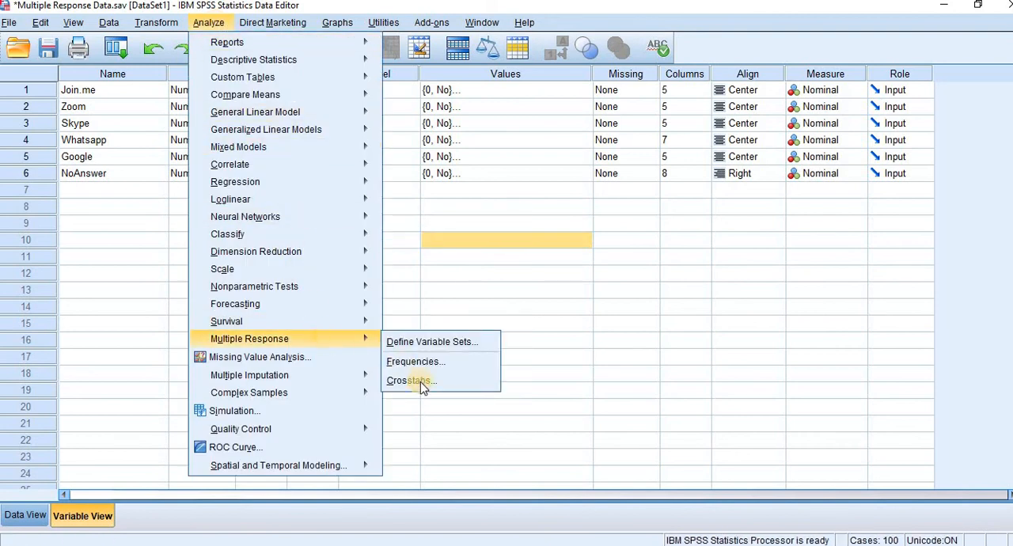
{"action": "left_click", "coordinate": [428, 363]}
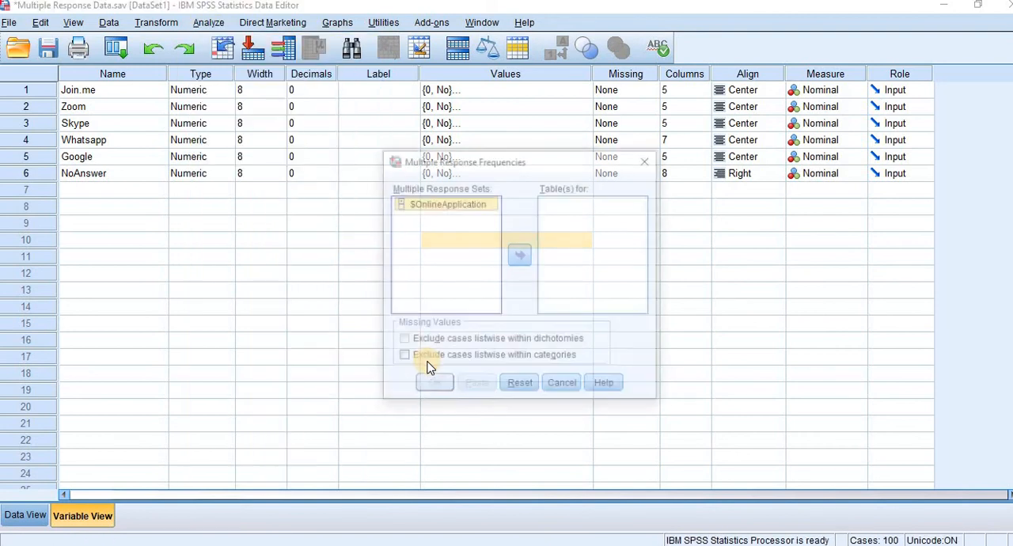
{"action": "left_click", "coordinate": [520, 255]}
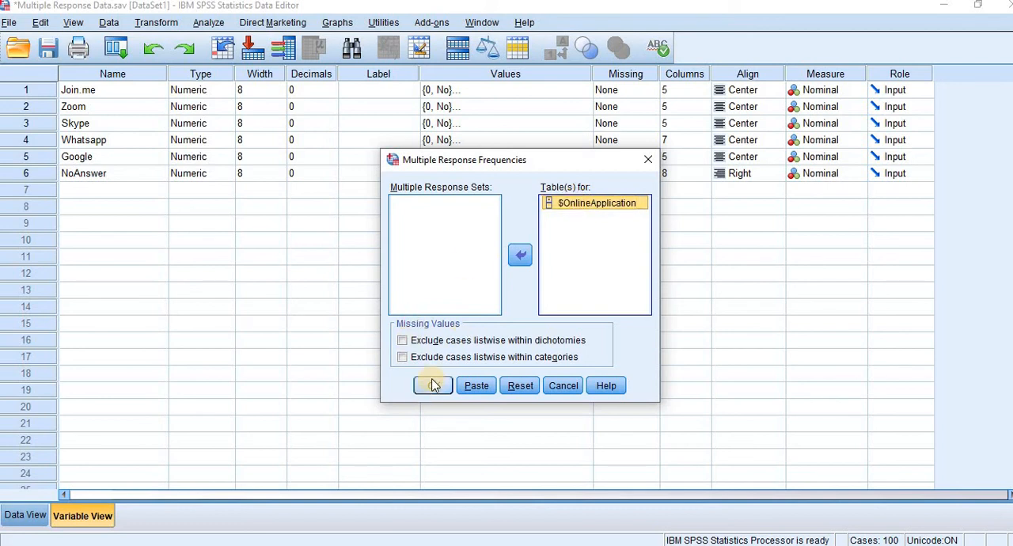
{"action": "left_click", "coordinate": [434, 388]}
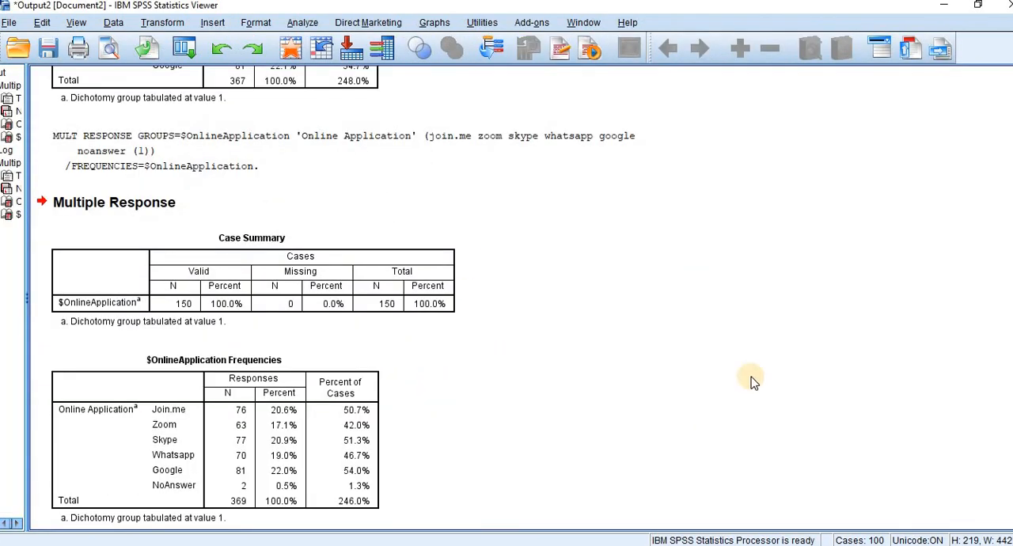
Step: Examine the valid and missing cases in the new Case Summary and the NoAnswer row of the $OnlineApplication frequencies
{"action": "left_click", "coordinate": [311, 318]}
{"action": "left_click", "coordinate": [213, 283]}
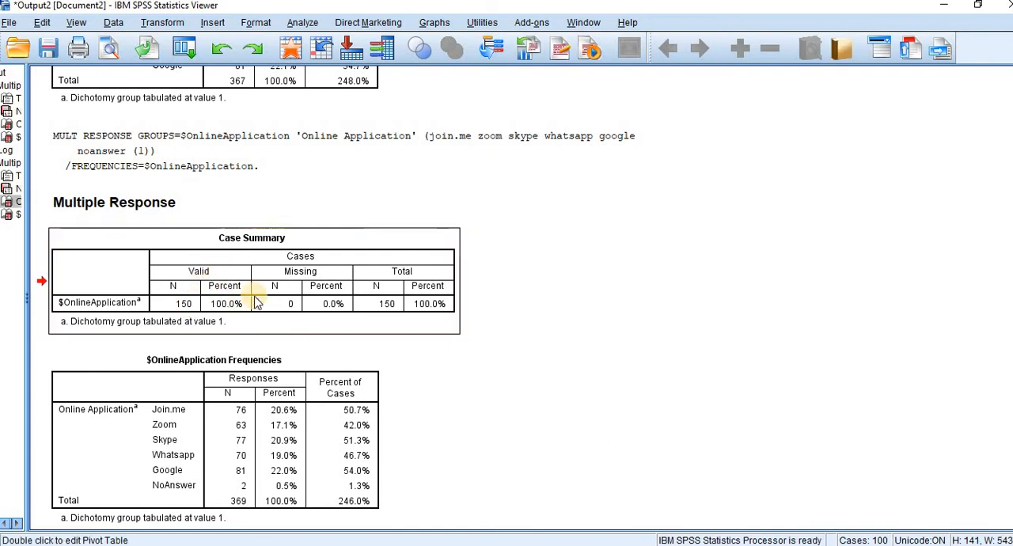
{"action": "left_click_drag", "start_coordinate": [291, 304], "coordinate": [277, 306]}
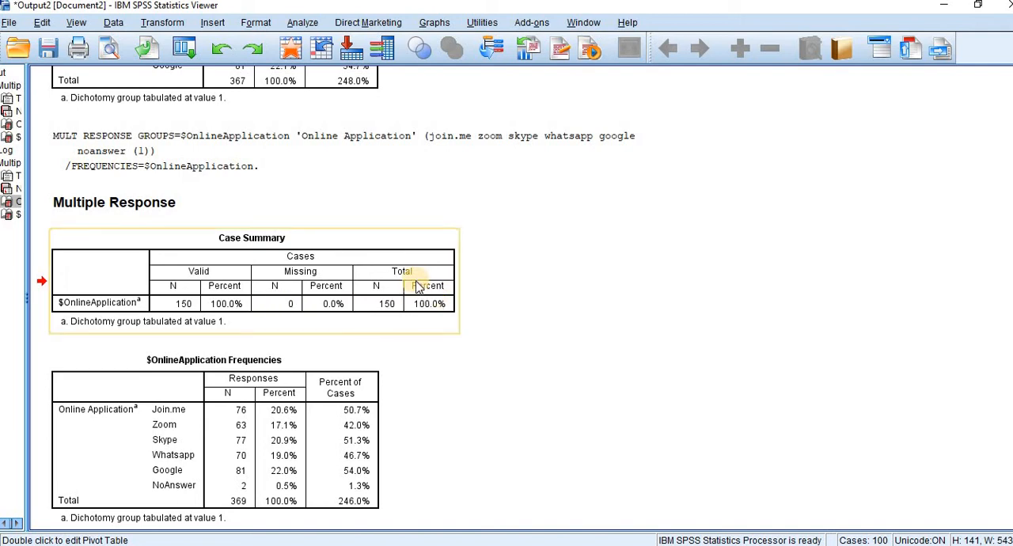
{"action": "left_click_drag", "start_coordinate": [415, 276], "coordinate": [821, 270]}
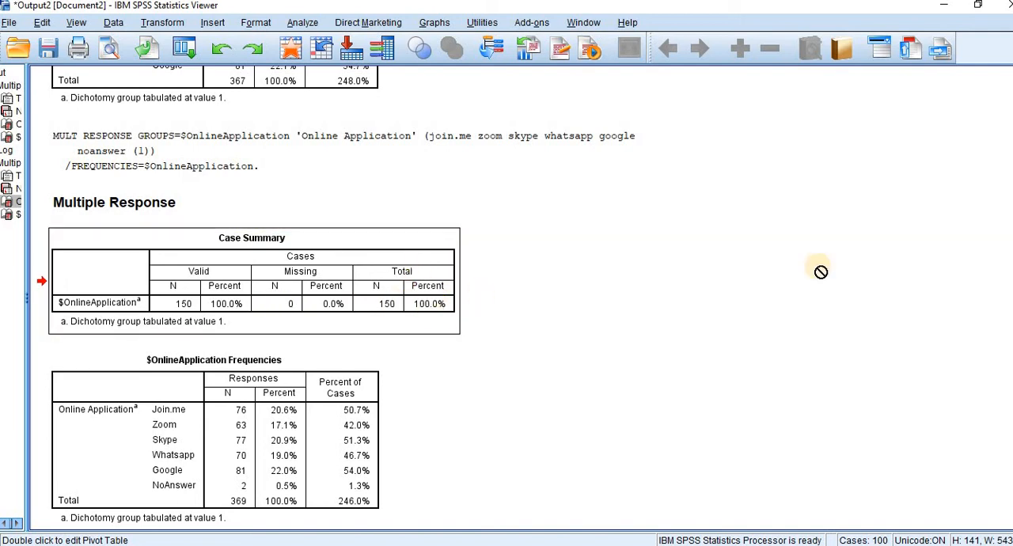
{"action": "scroll", "coordinate": [332, 301], "scroll_direction": "down", "scroll_amount": 1}
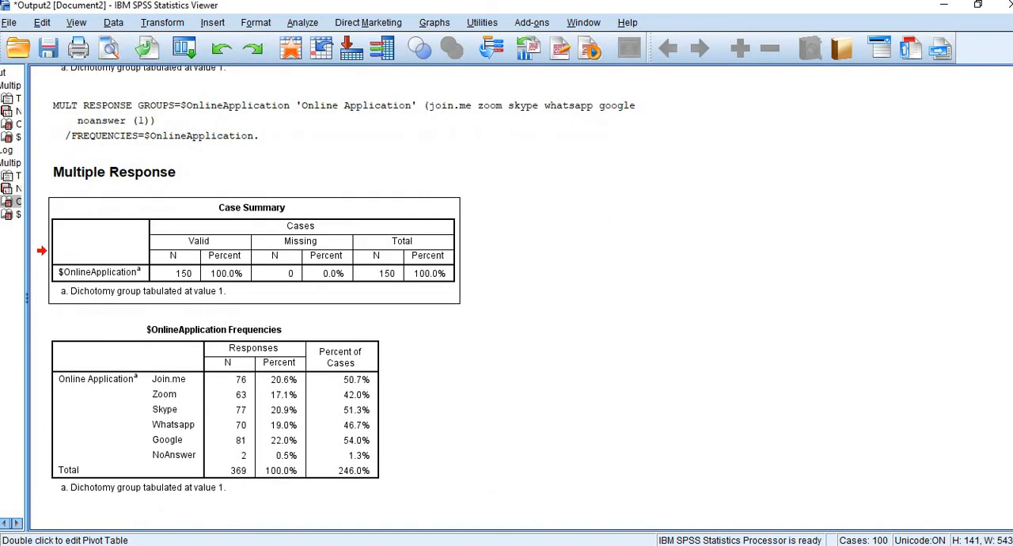
{"action": "left_click", "coordinate": [317, 466]}
{"action": "left_click", "coordinate": [238, 458]}
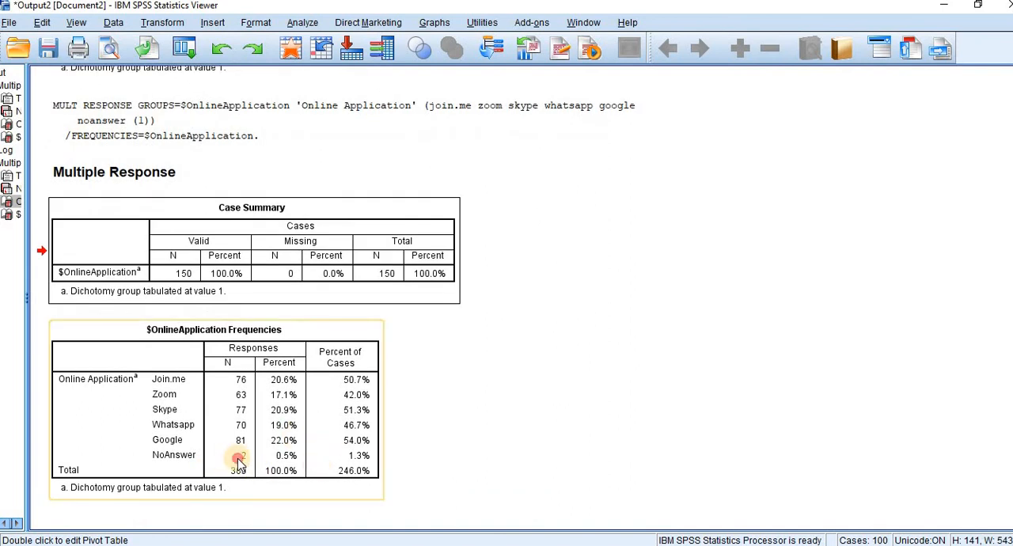
{"action": "left_click", "coordinate": [284, 461]}
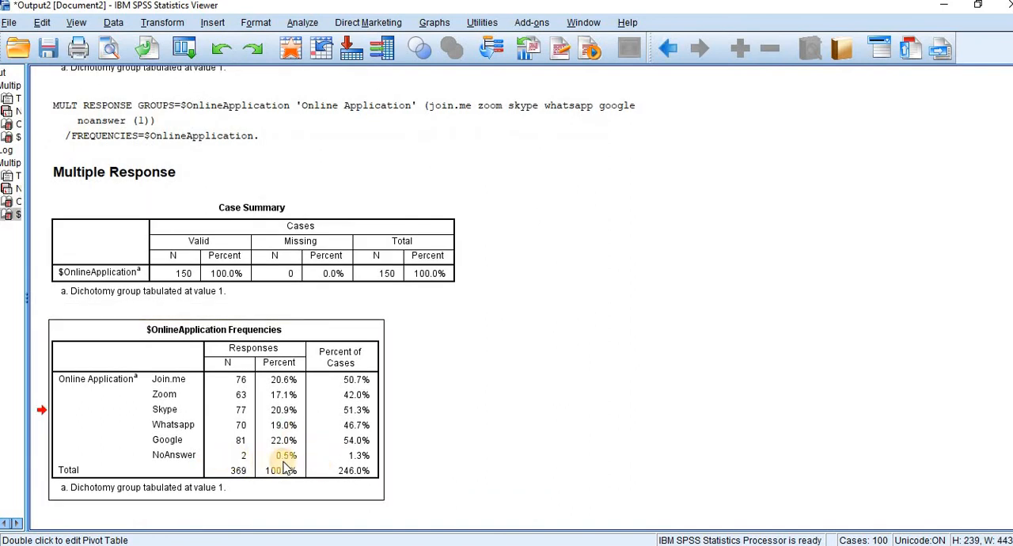
Step: Switch to the Excel workbook and enter 2 as the NoAnswer response count in J8 of the Multiple Responses - No Answer sheet
{"action": "key", "text": "alt+Tab"}
{"action": "key", "text": "Tab"}
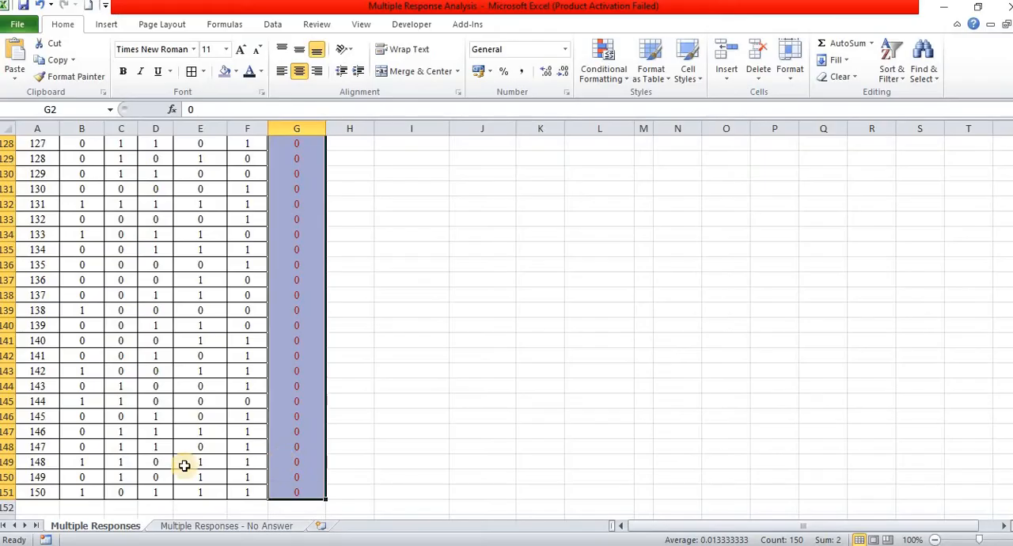
{"action": "left_click", "coordinate": [198, 525]}
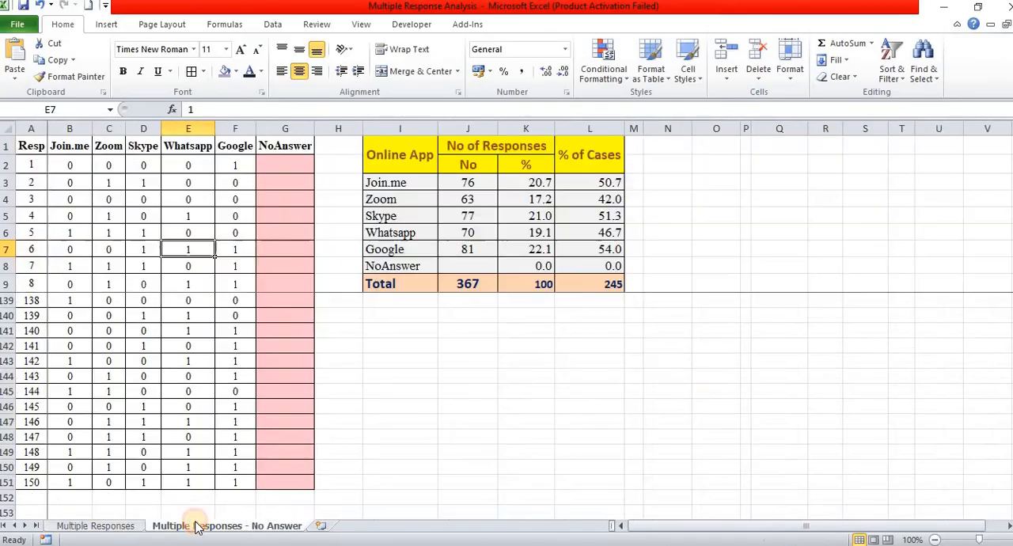
{"action": "left_click", "coordinate": [477, 268]}
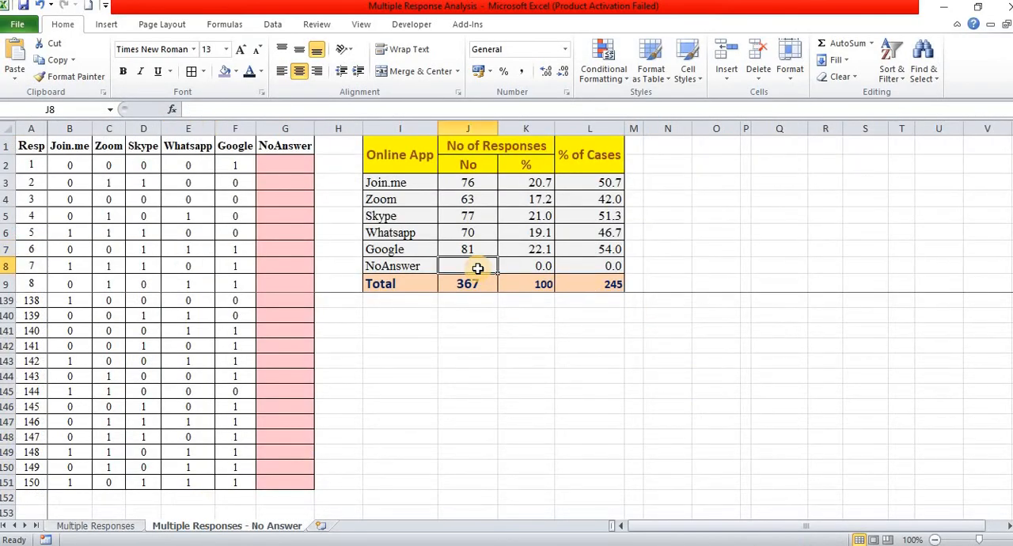
{"action": "type", "text": "2"}
{"action": "key", "text": "Return"}
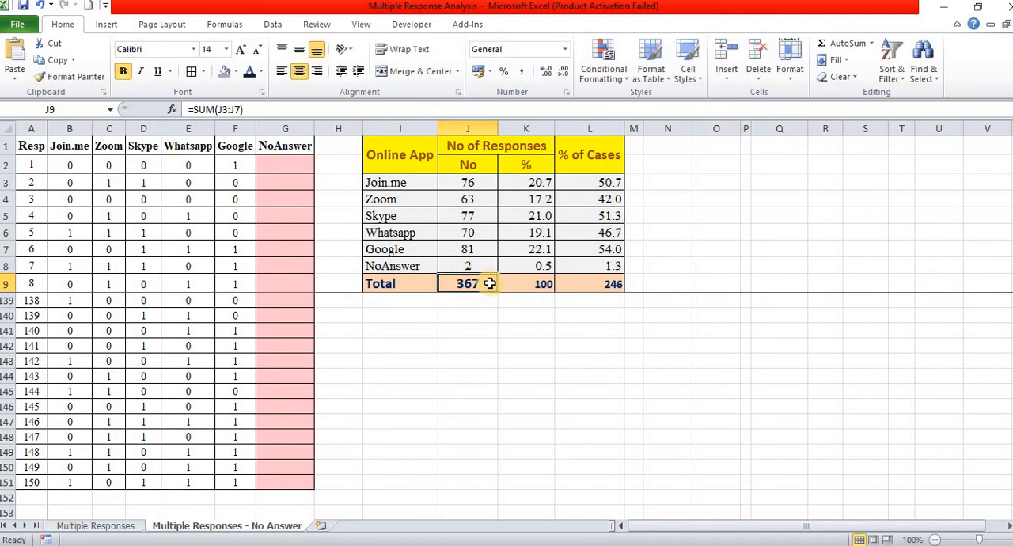
Step: Extend the response total in J9 to =SUM(J3:J8) and save the workbook so the percentages recalculate
{"action": "double_click", "coordinate": [491, 283]}
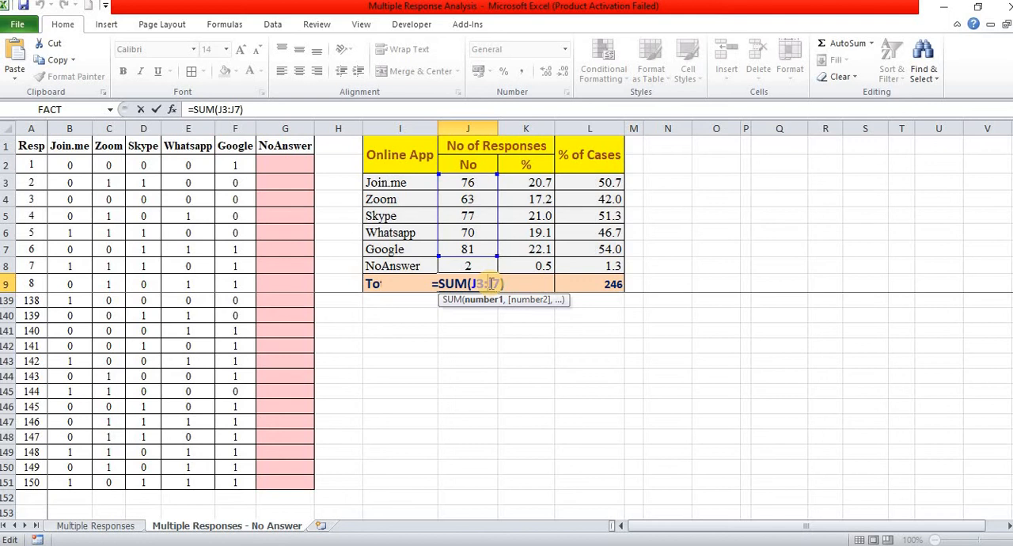
{"action": "key", "text": "BackSpace"}
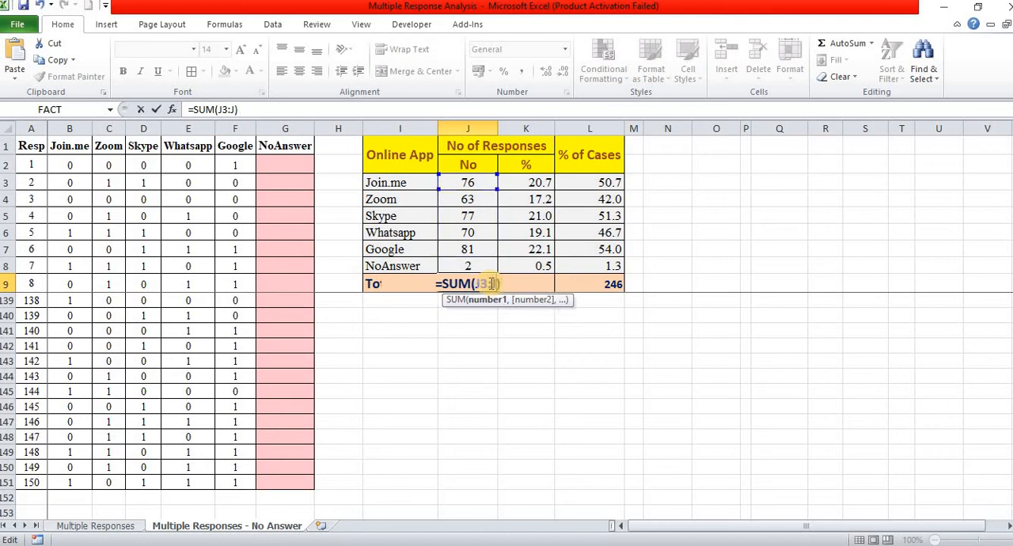
{"action": "type", "text": "8"}
{"action": "key", "text": "Return"}
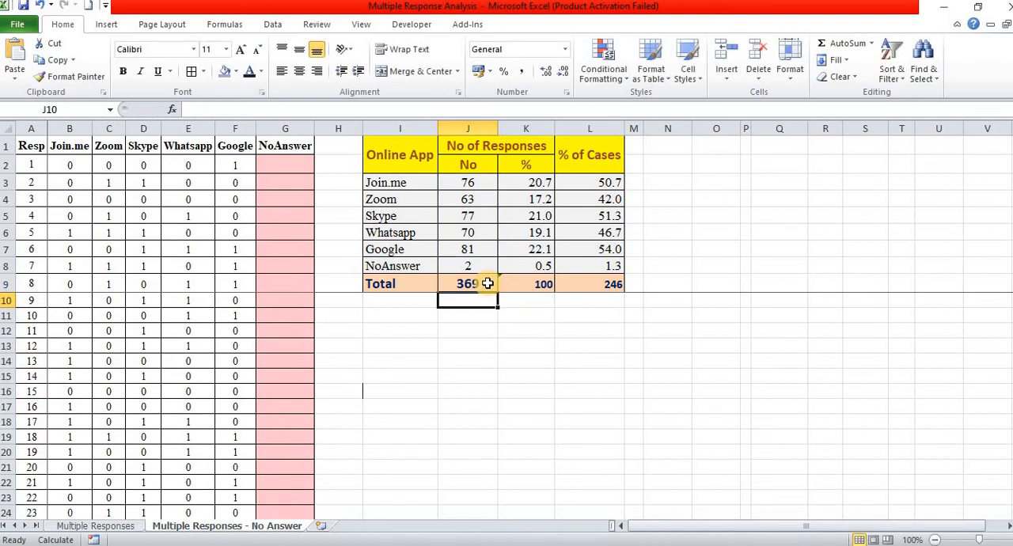
{"action": "left_click", "coordinate": [530, 287]}
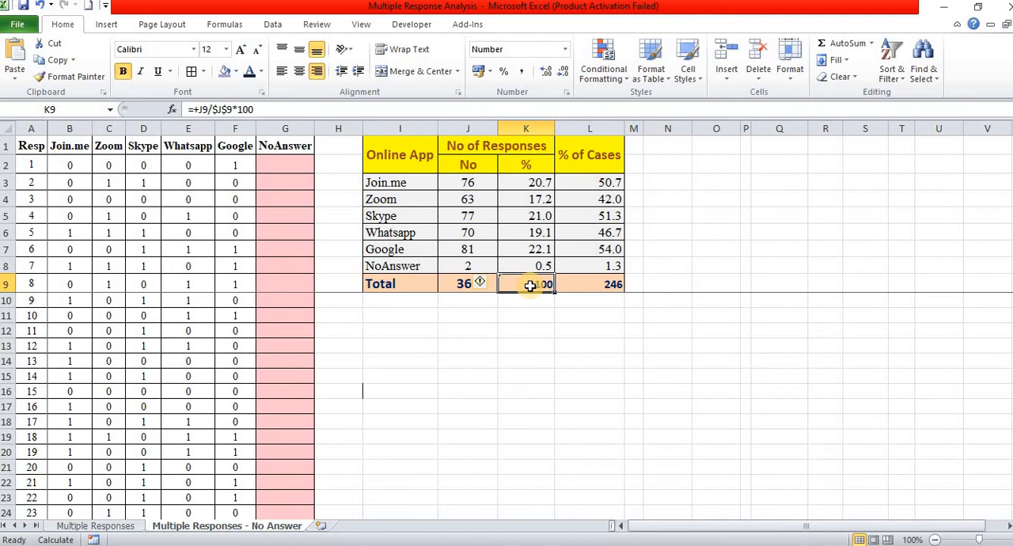
{"action": "key", "text": "ctrl+s"}
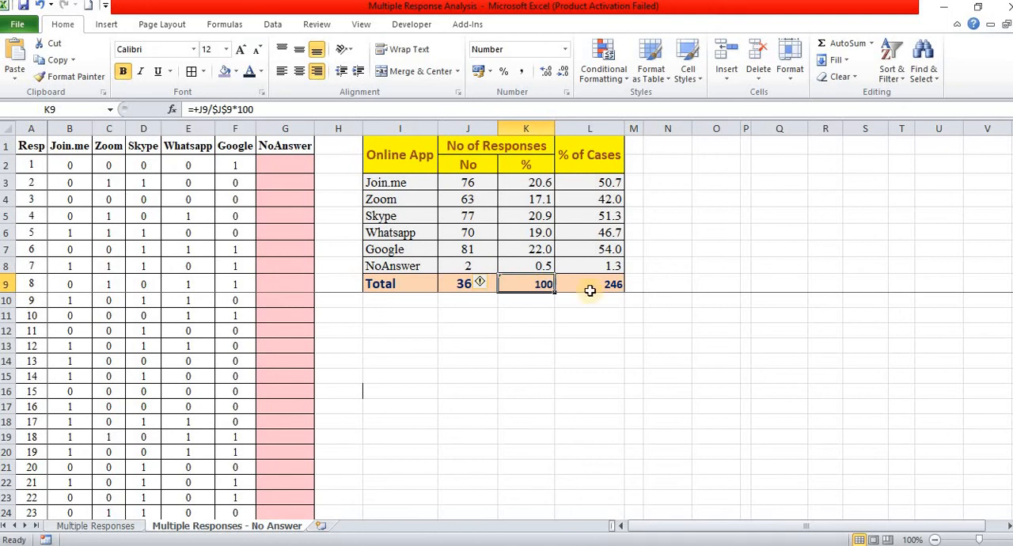
Step: Check the formulas behind the totals for % of Cases, response percentage and number of responses
{"action": "double_click", "coordinate": [616, 285]}
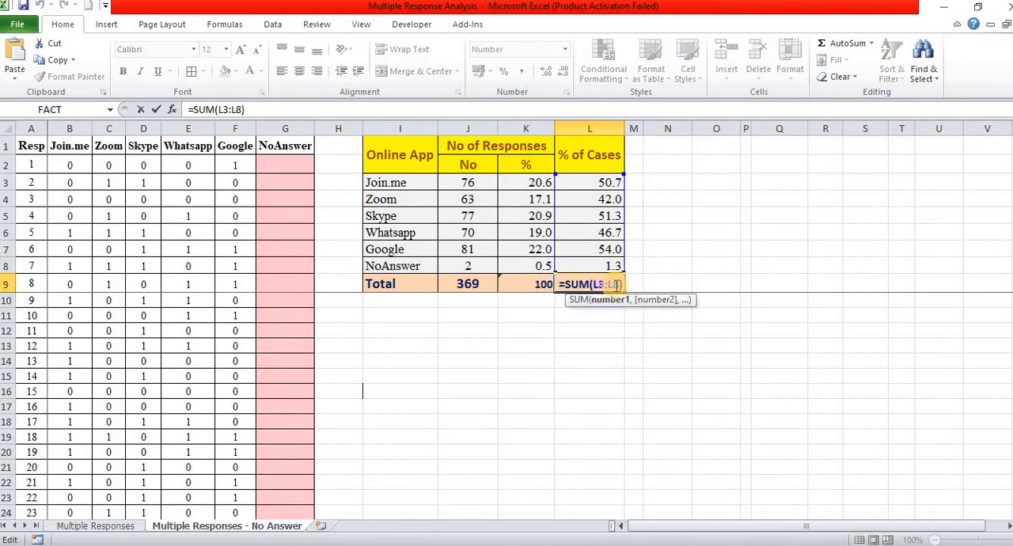
{"action": "key", "text": "Return"}
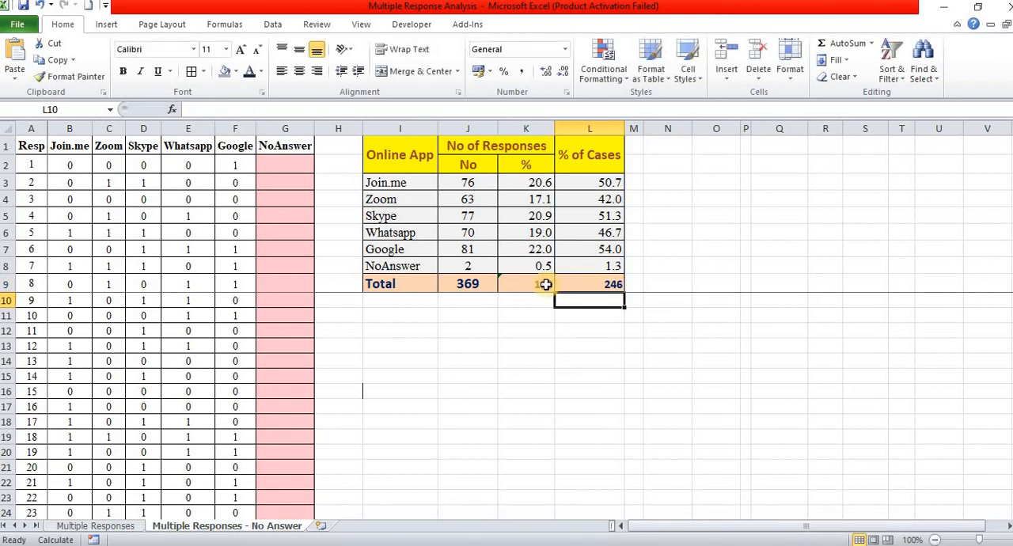
{"action": "double_click", "coordinate": [546, 285]}
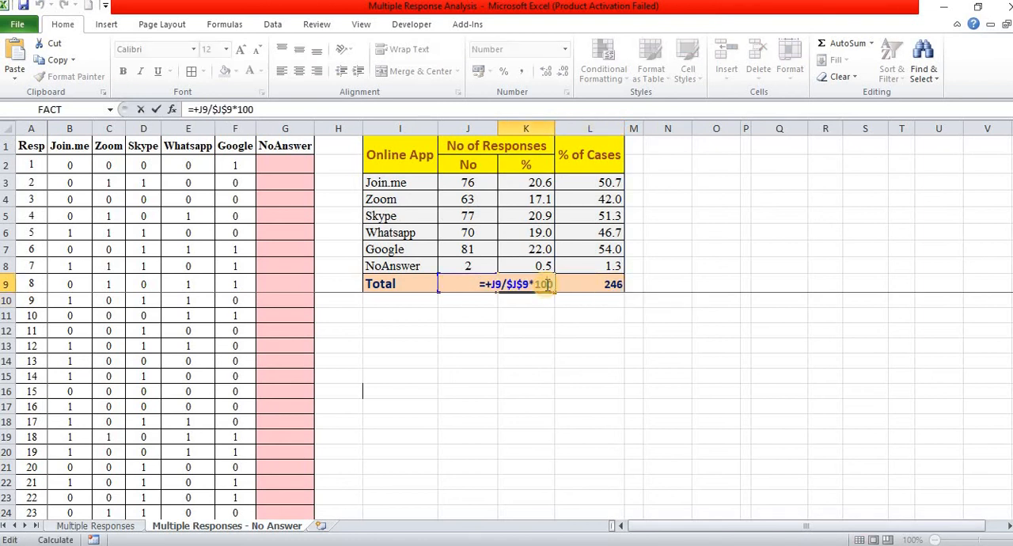
{"action": "key", "text": "Return"}
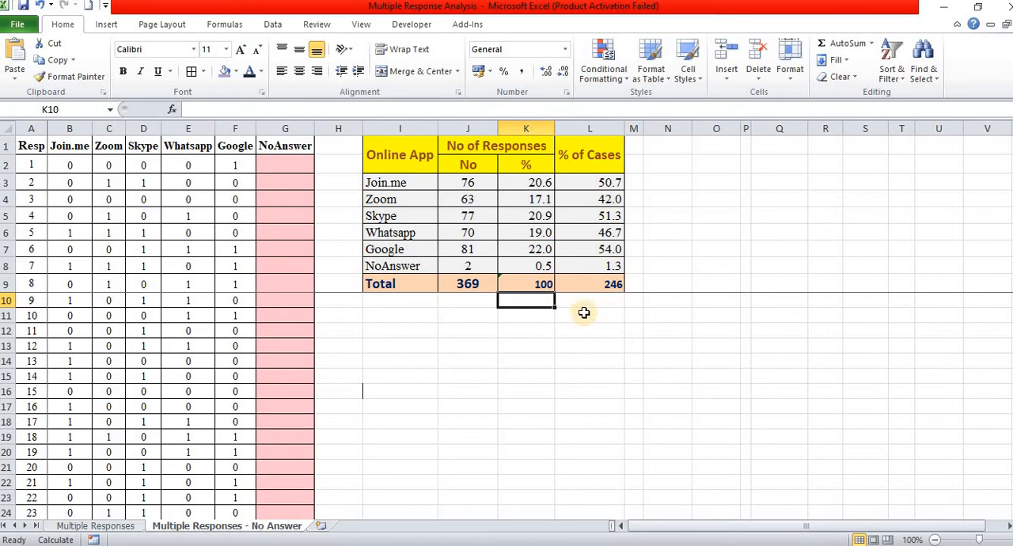
{"action": "left_click", "coordinate": [483, 283]}
Step: Switch to the SPSS output, show it beside the Excel summary table, and compare the $OnlineApplication frequencies with the Excel figures
{"action": "key", "text": "alt+Tab"}
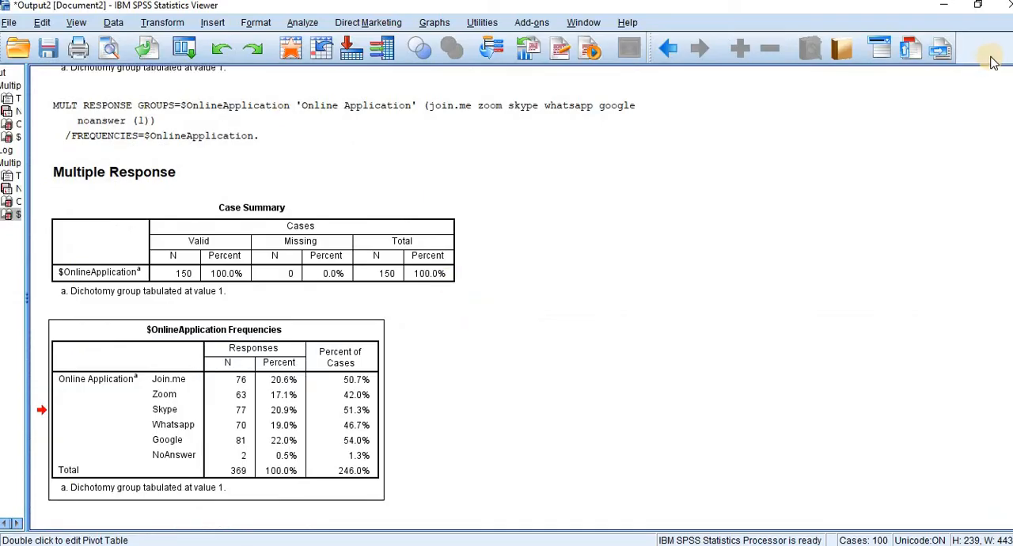
{"action": "left_click", "coordinate": [978, 5]}
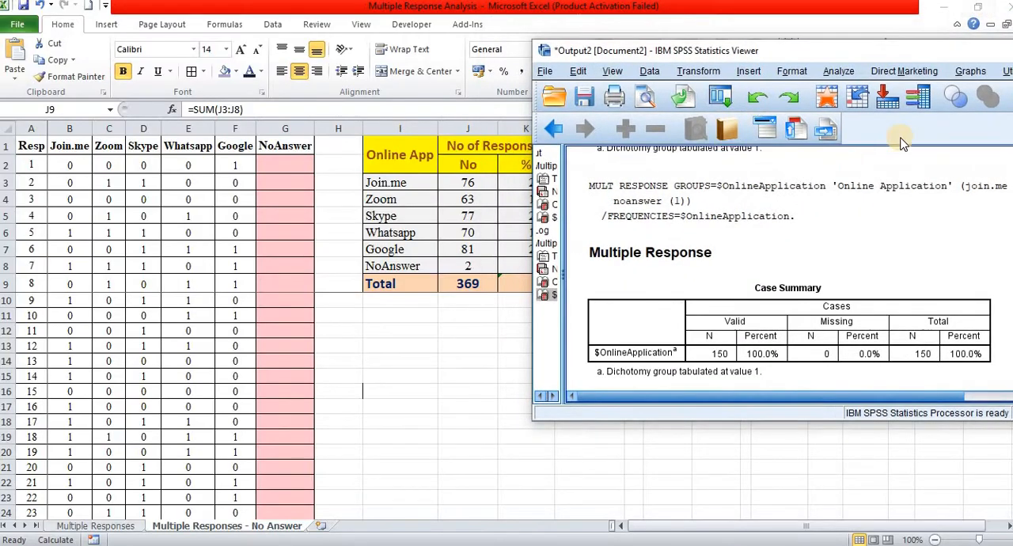
{"action": "left_click", "coordinate": [760, 356]}
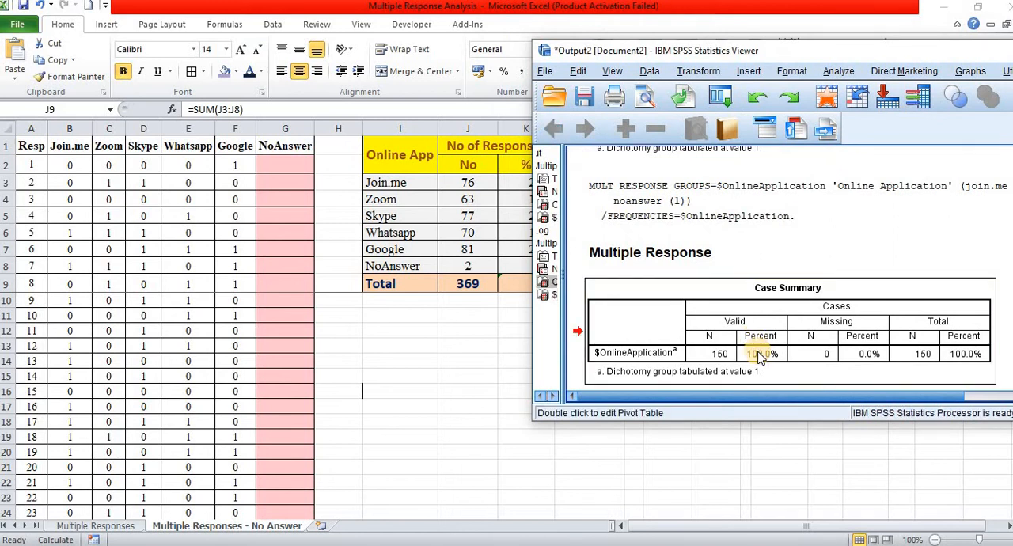
{"action": "key", "text": "Down"}
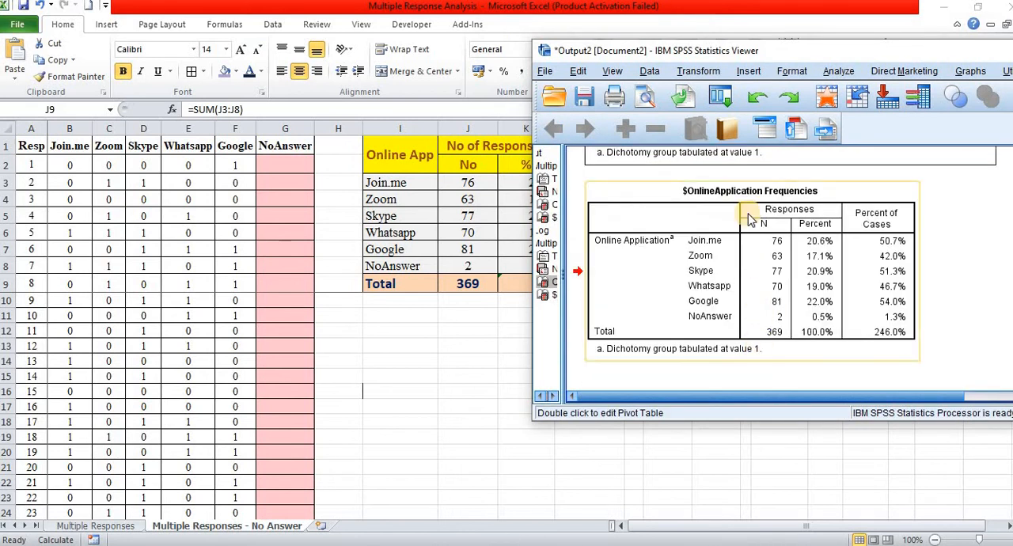
{"action": "key", "text": "Up"}
{"action": "key", "text": "Up"}
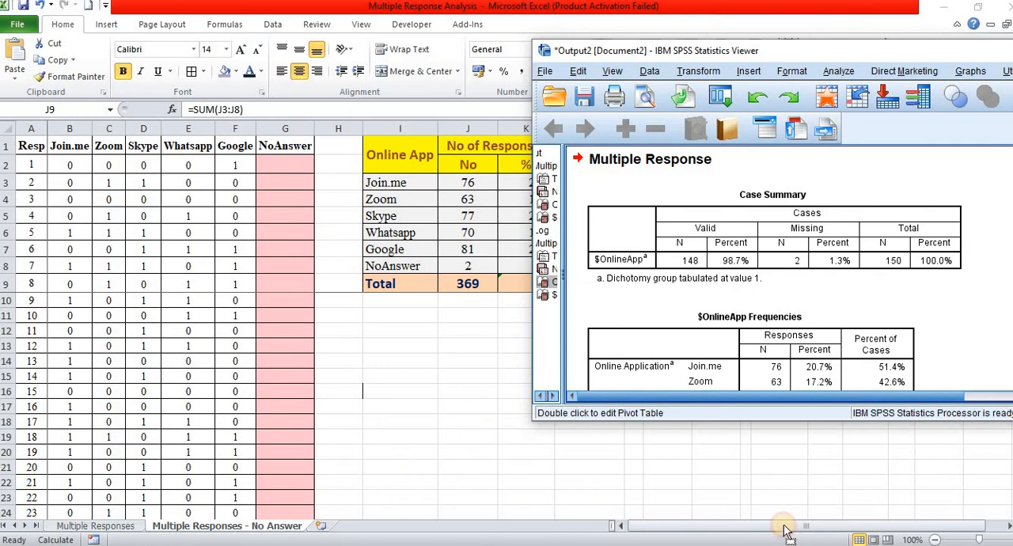
{"action": "key", "text": "Down"}
{"action": "key", "text": "Down"}
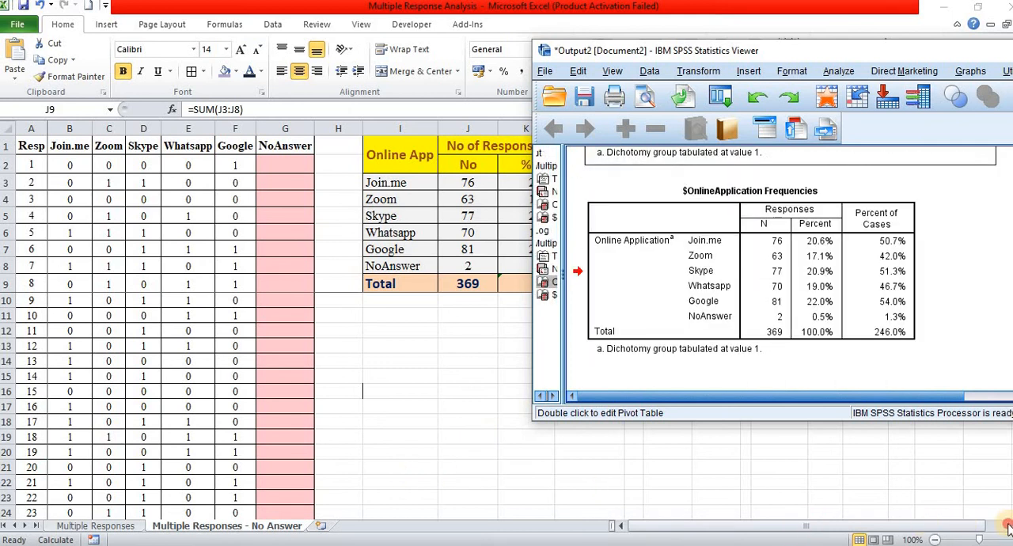
{"action": "left_click_drag", "start_coordinate": [1008, 526], "coordinate": [1008, 527]}
{"action": "key", "text": "alt+Tab"}
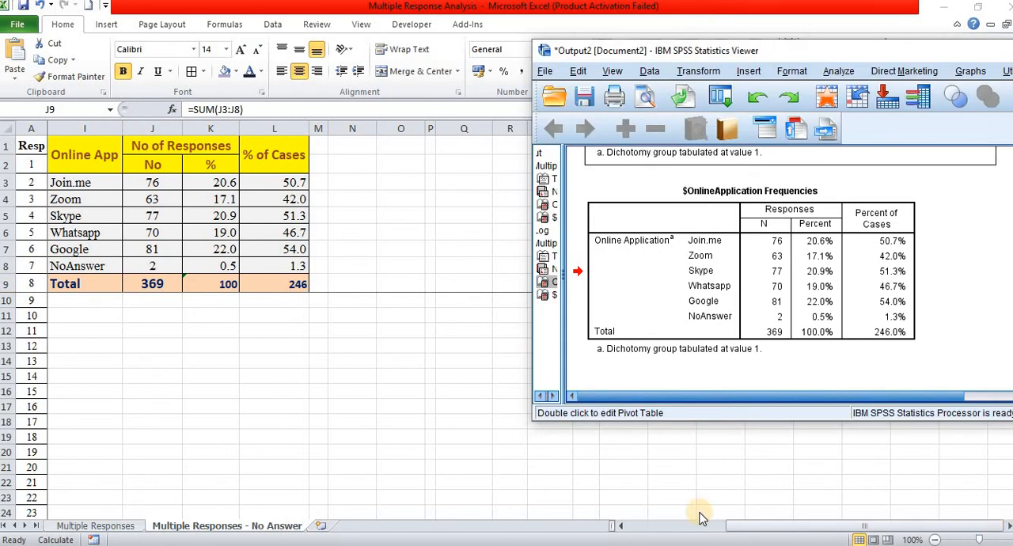
Step: Maximise the SPSS output window and open the $OnlineApplication Frequencies table for editing
{"action": "left_click", "coordinate": [804, 258]}
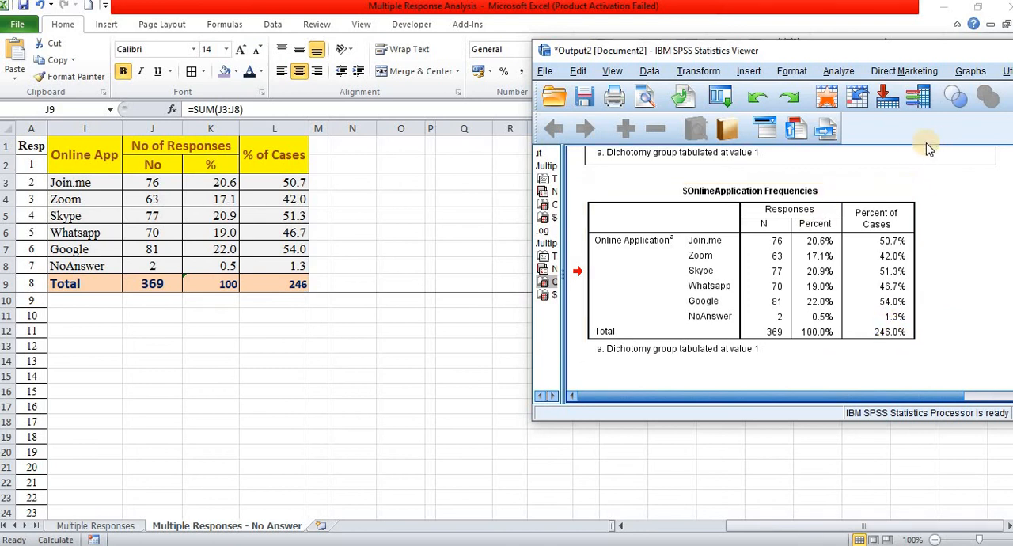
{"action": "left_click", "coordinate": [922, 52]}
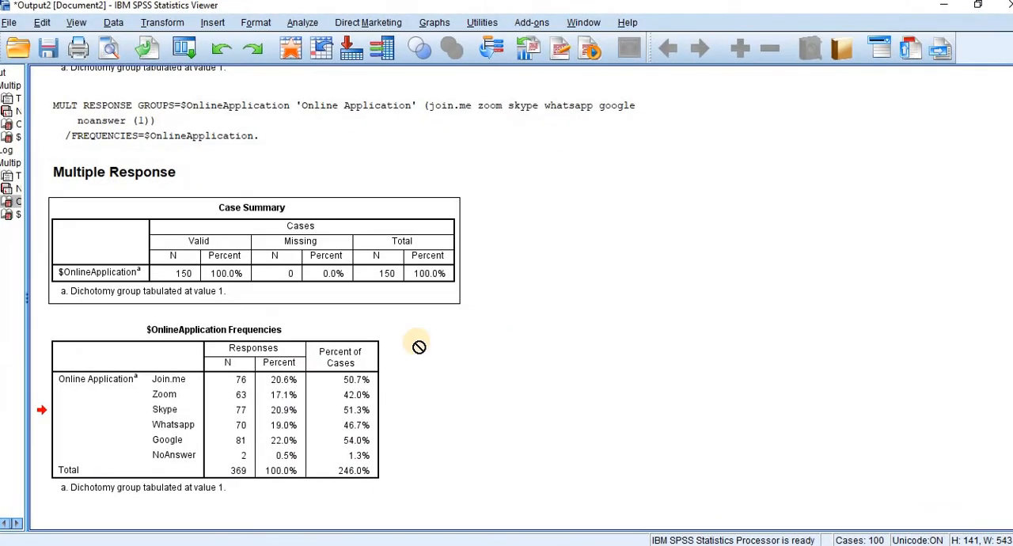
{"action": "left_click", "coordinate": [355, 397]}
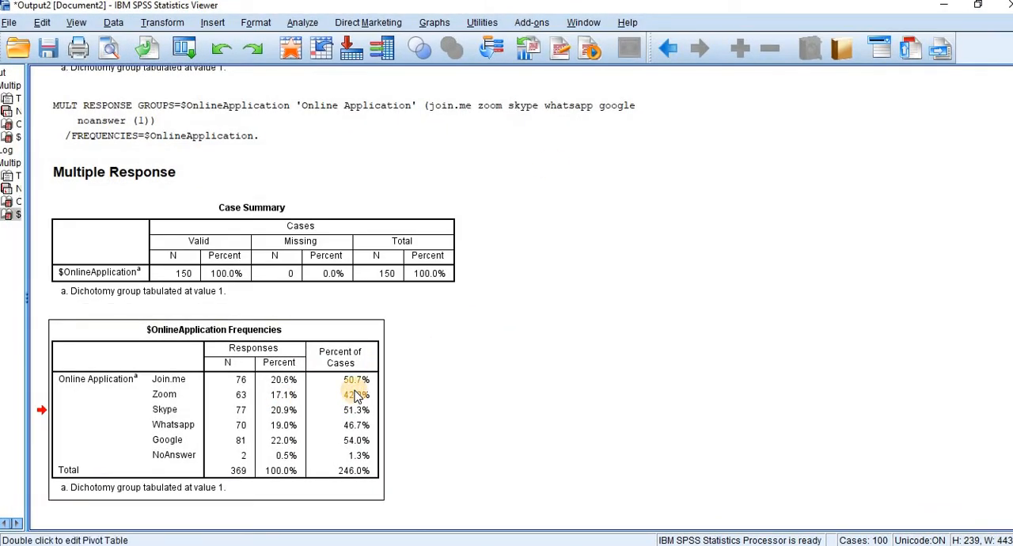
{"action": "double_click", "coordinate": [356, 398]}
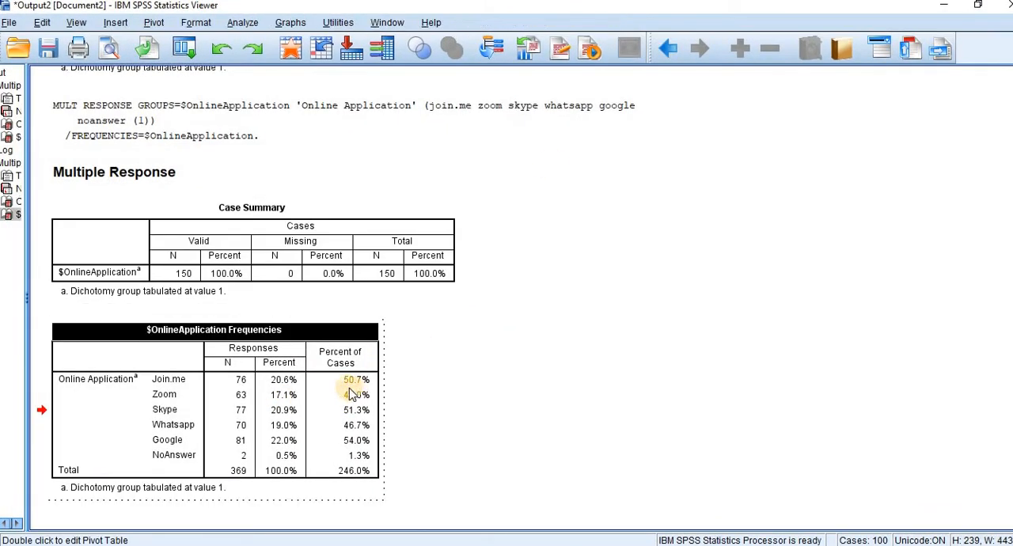
Step: Create a bar graph from the Percent of Cases values for Join.me through NoAnswer in the frequencies table
{"action": "left_click", "coordinate": [351, 395]}
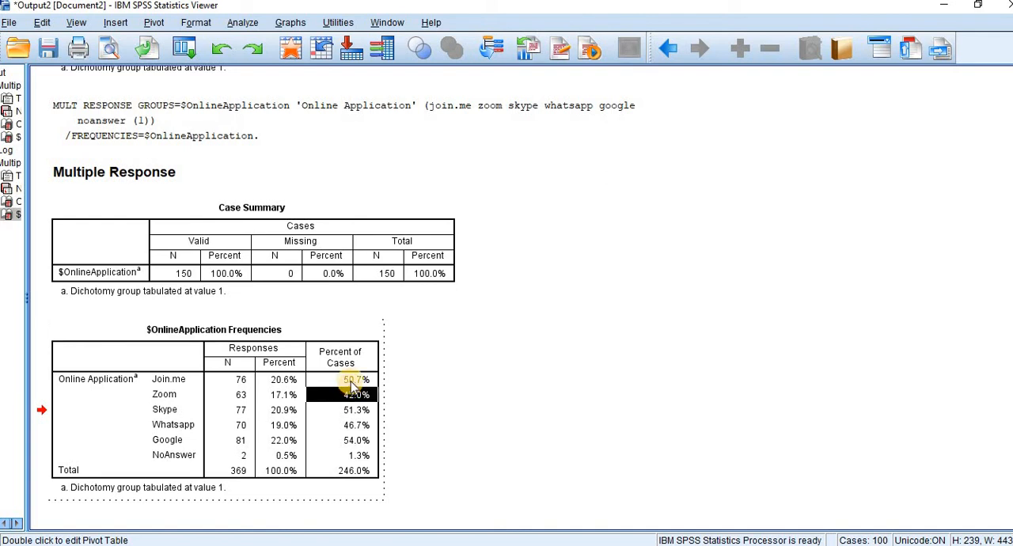
{"action": "double_click", "coordinate": [352, 394]}
{"action": "left_click", "coordinate": [355, 384]}
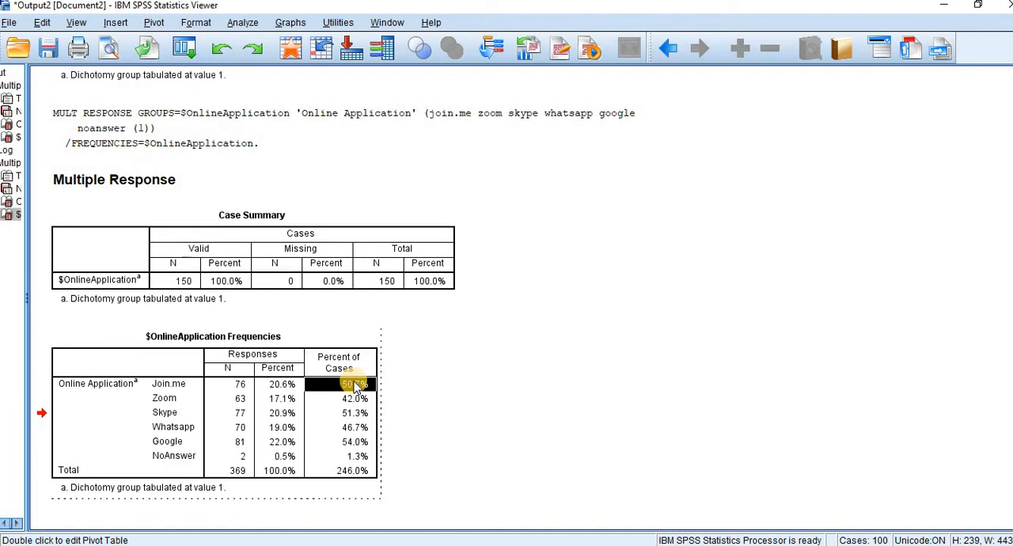
{"action": "key", "text": "shift+Down"}
{"action": "key", "text": "shift+Down"}
{"action": "key", "text": "shift+Down"}
{"action": "key", "text": "shift+Down"}
{"action": "key", "text": "shift+Down"}
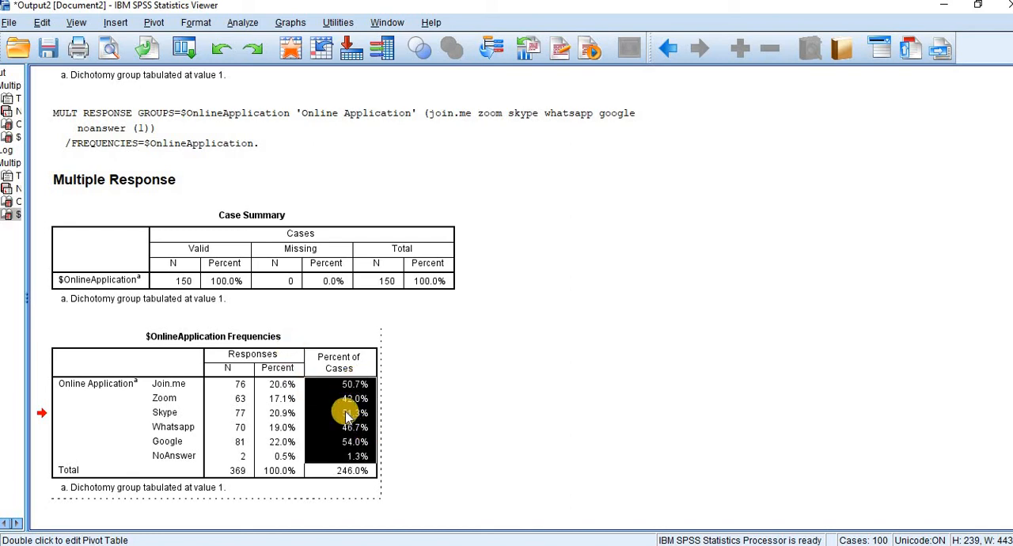
{"action": "right_click", "coordinate": [347, 415]}
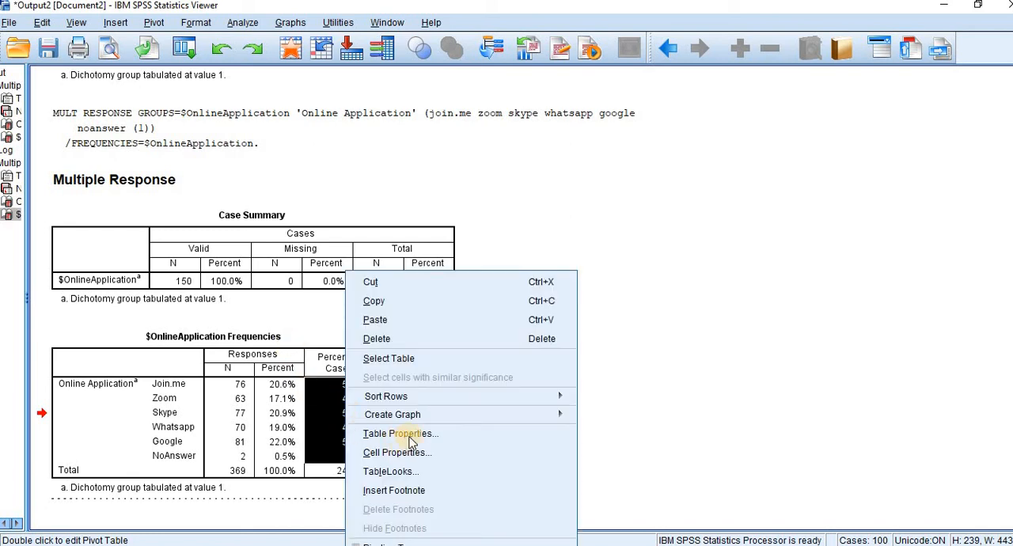
{"action": "mouse_move", "coordinate": [443, 415]}
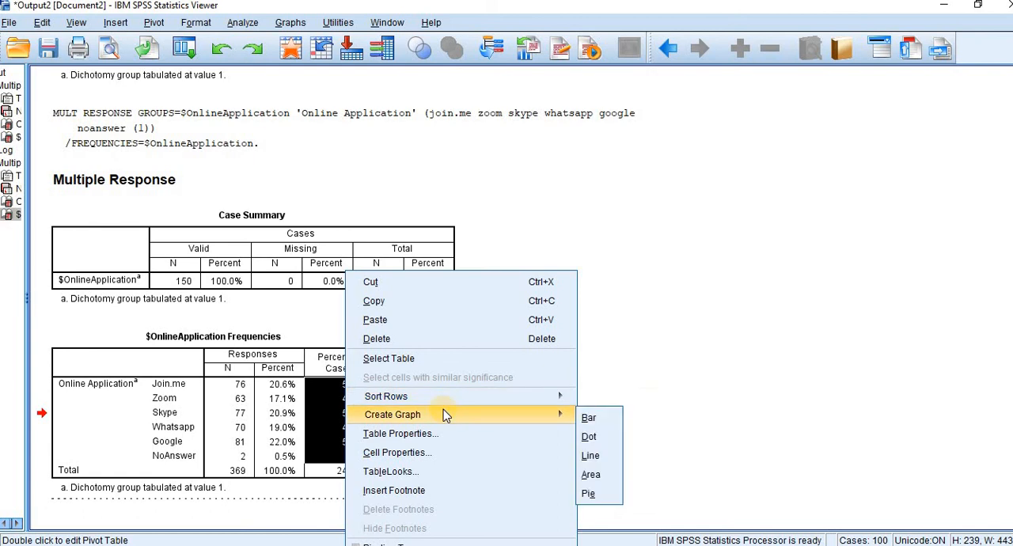
{"action": "left_click", "coordinate": [604, 416]}
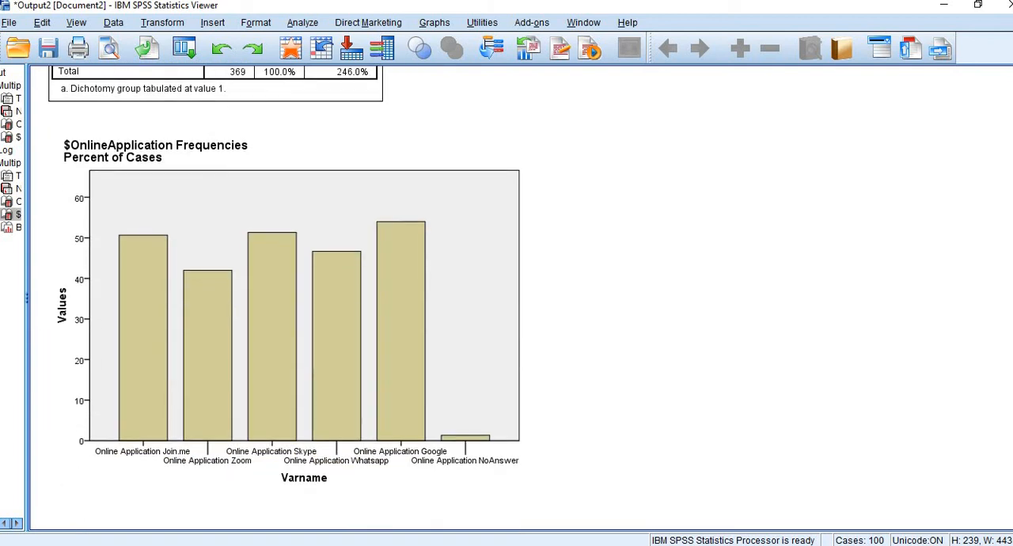
Step: Show data value labels on the bars of the Percent of Cases chart and return to the output
{"action": "left_click", "coordinate": [301, 357]}
{"action": "left_click", "coordinate": [395, 366]}
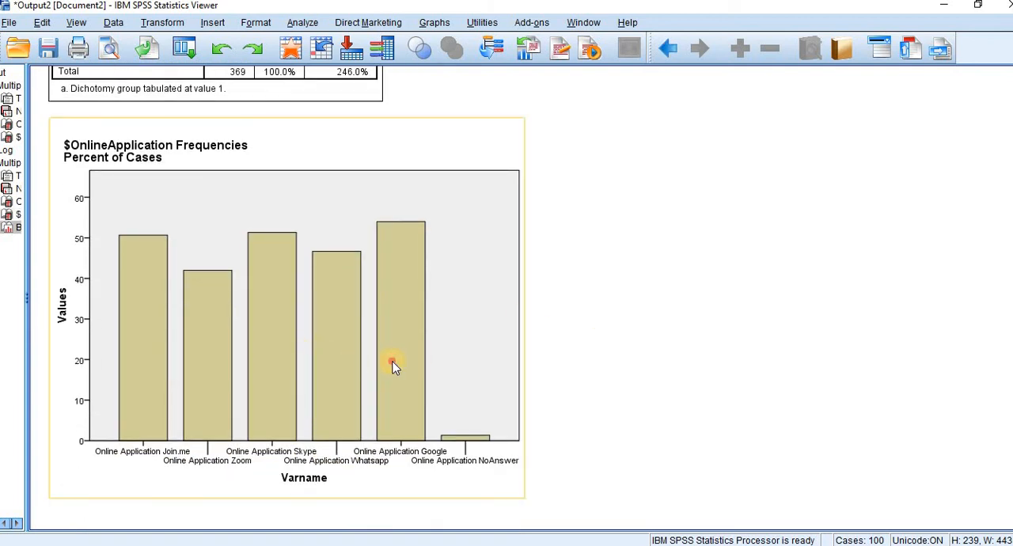
{"action": "double_click", "coordinate": [394, 366]}
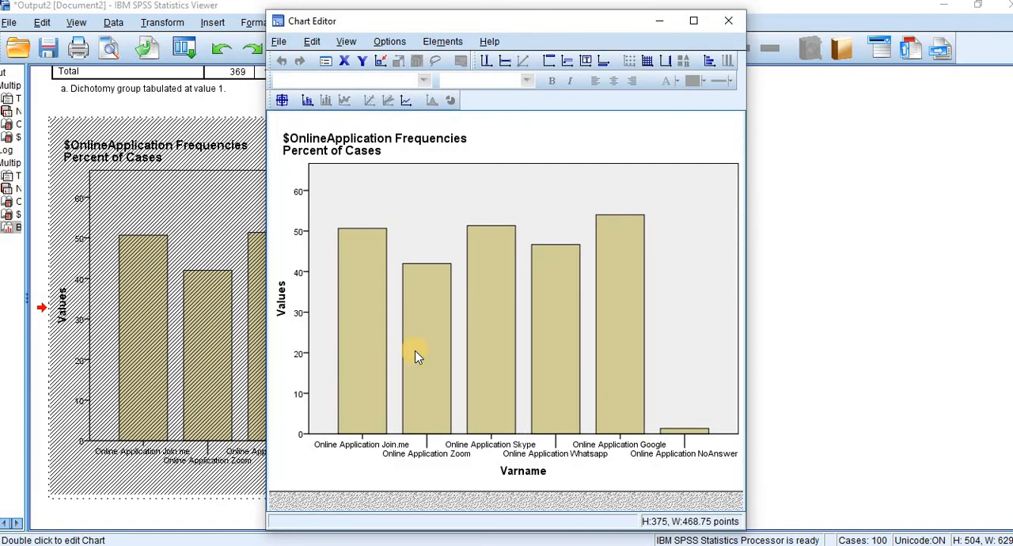
{"action": "right_click", "coordinate": [417, 356]}
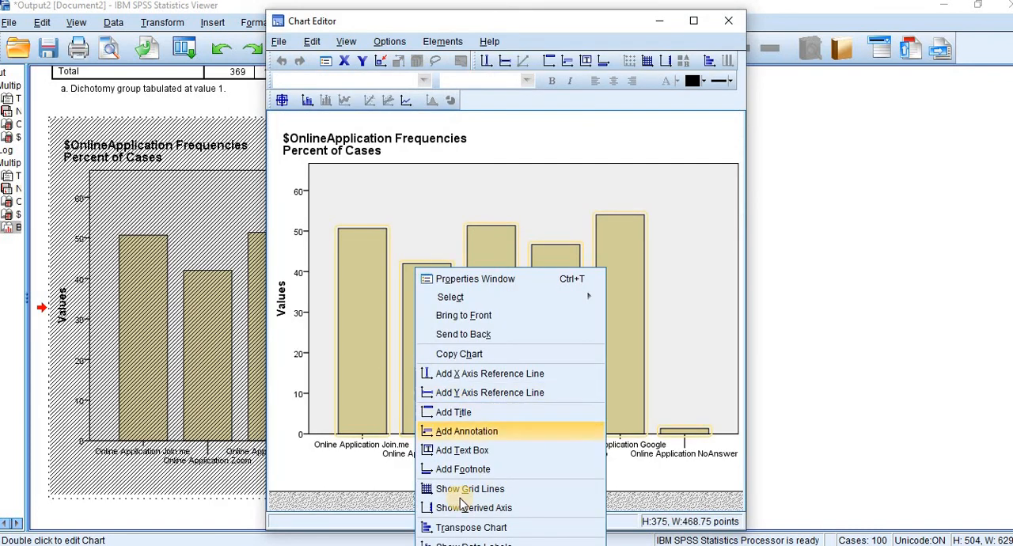
{"action": "left_click", "coordinate": [473, 543]}
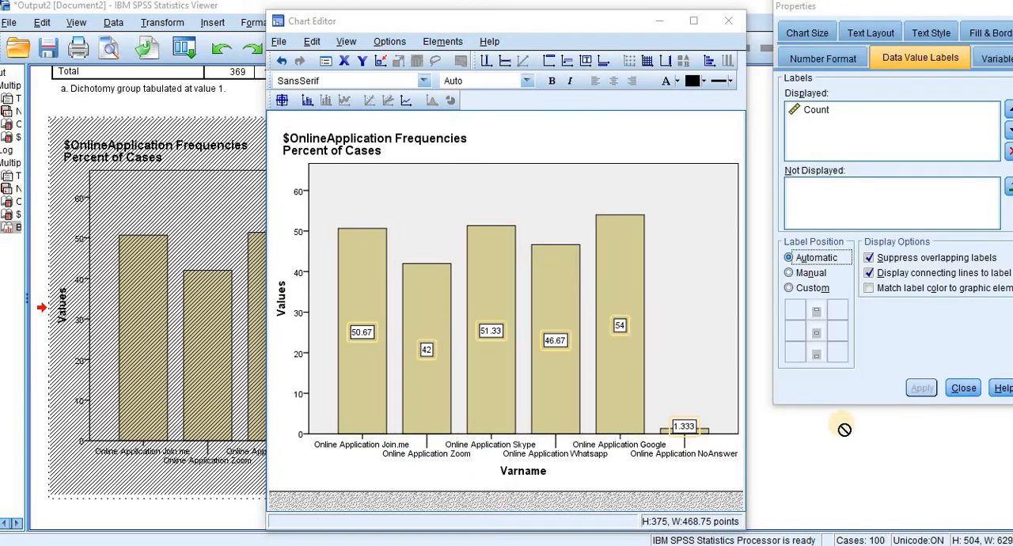
{"action": "left_click", "coordinate": [962, 390]}
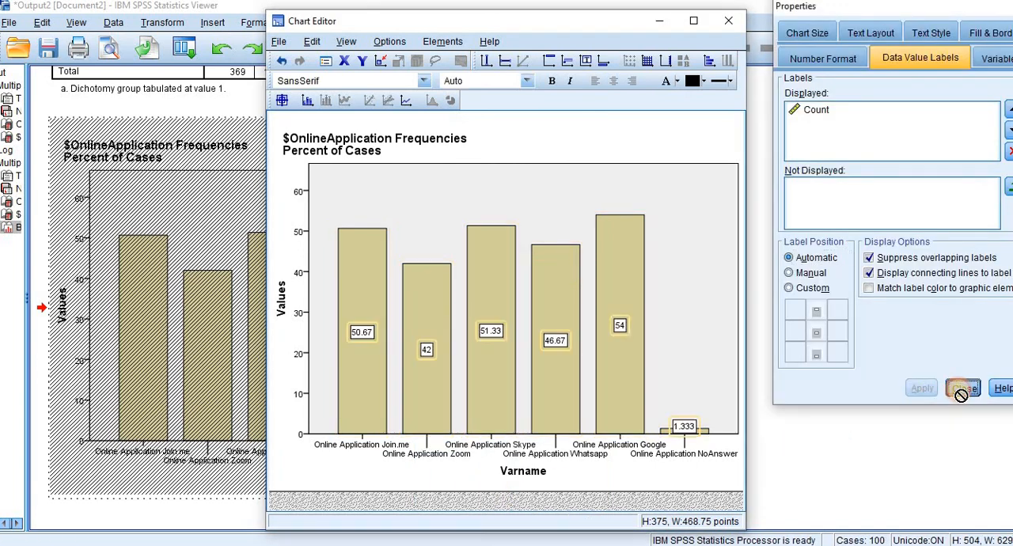
{"action": "left_click", "coordinate": [729, 24]}
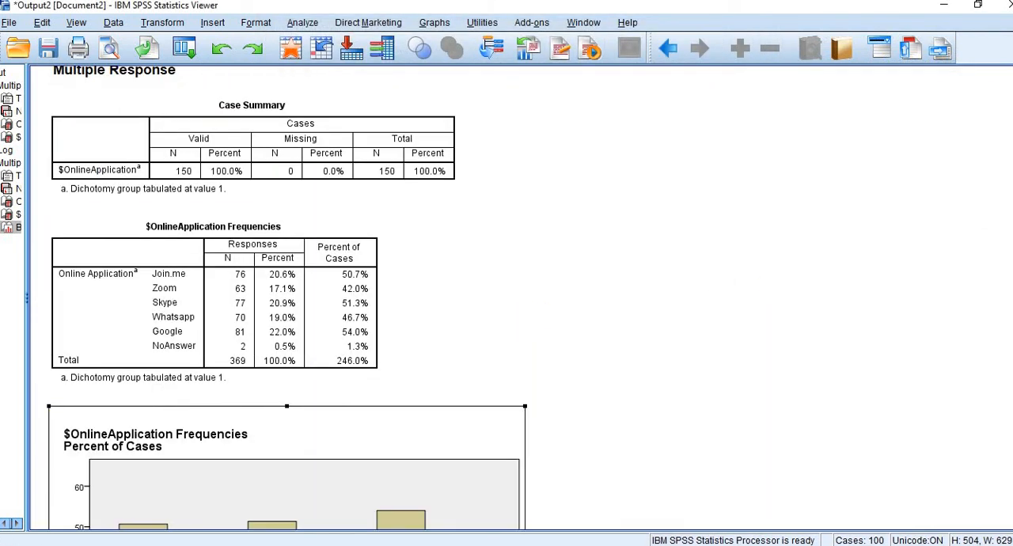
{"action": "scroll", "coordinate": [443, 298], "scroll_direction": "down", "scroll_amount": 4}
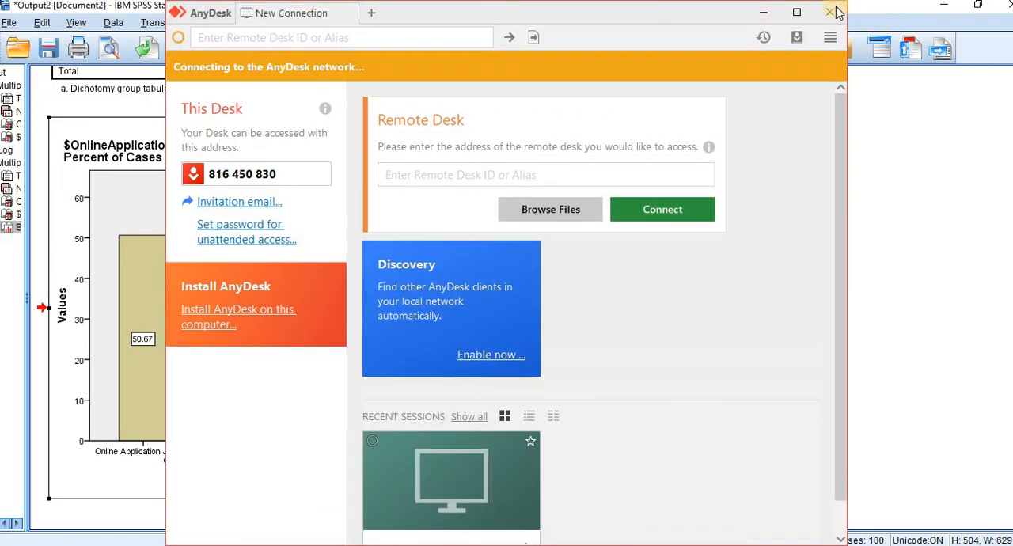
{"action": "left_click", "coordinate": [830, 14]}
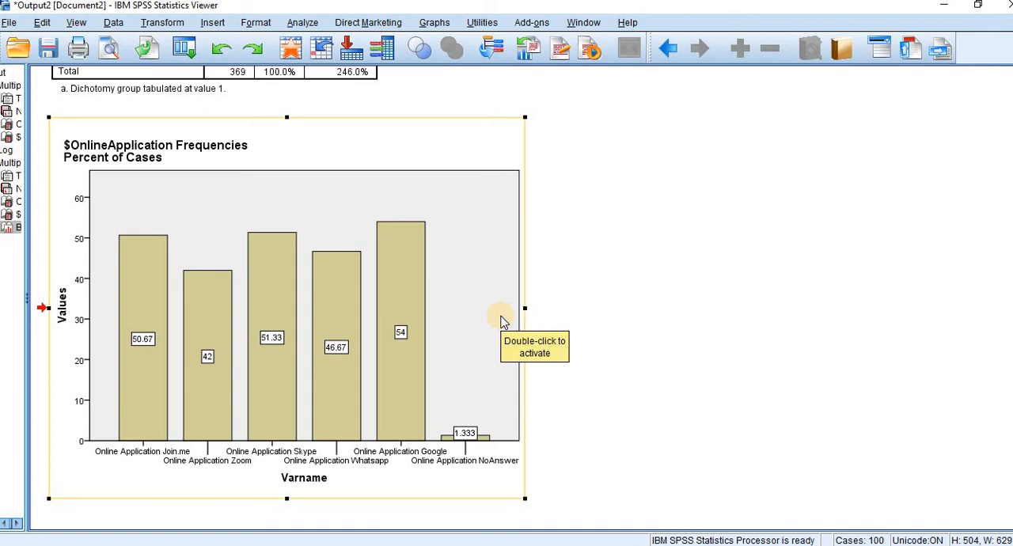
Step: Switch to the Excel workbook and insert a 2-D clustered bar chart of the % of Cases values in L3:L8
{"action": "key", "text": "alt+Tab"}
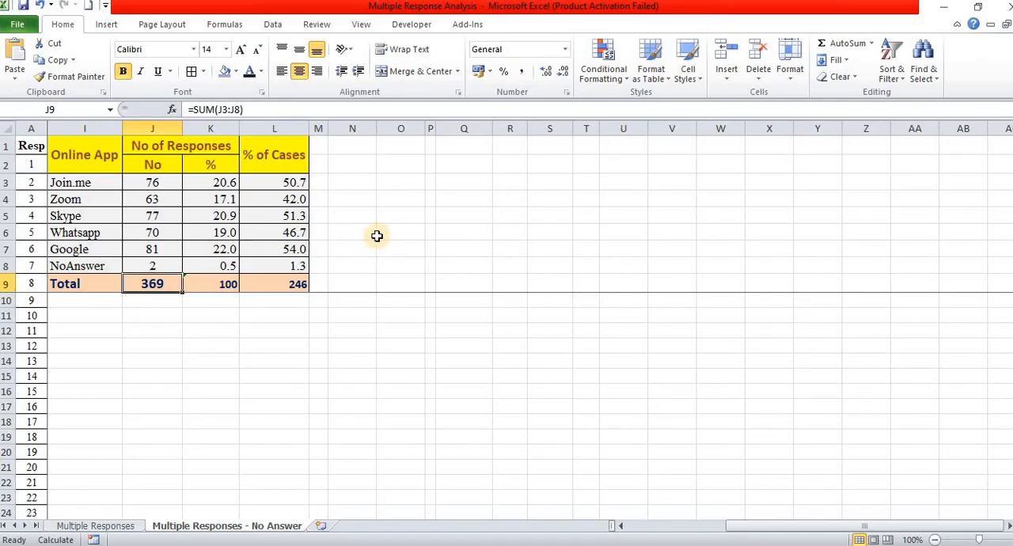
{"action": "left_click", "coordinate": [379, 236]}
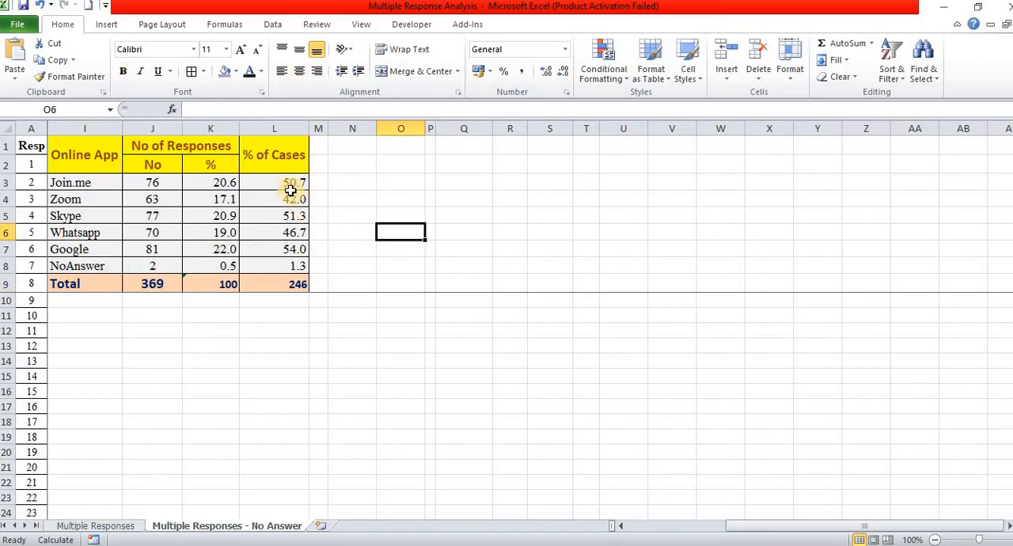
{"action": "left_click_drag", "start_coordinate": [290, 183], "coordinate": [292, 266]}
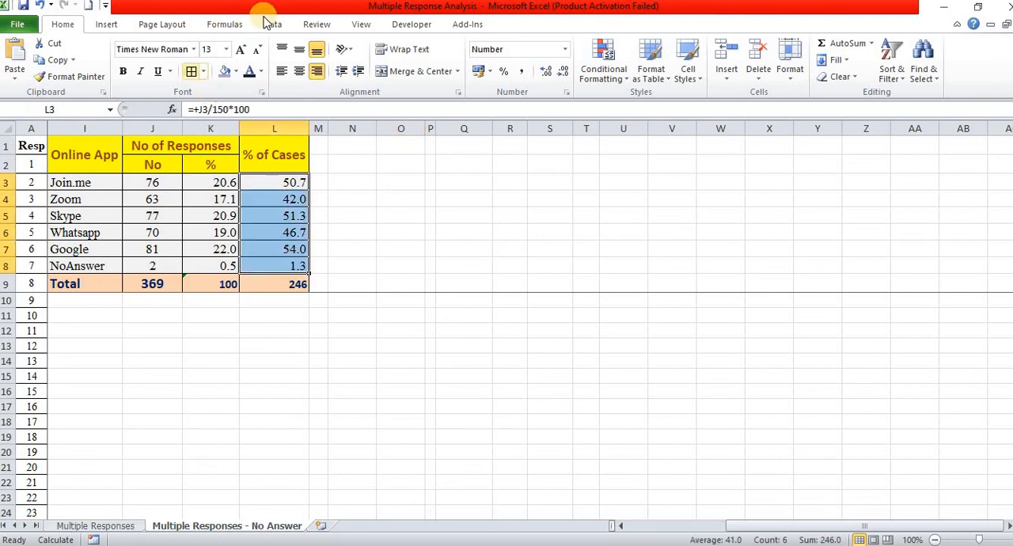
{"action": "left_click", "coordinate": [113, 25]}
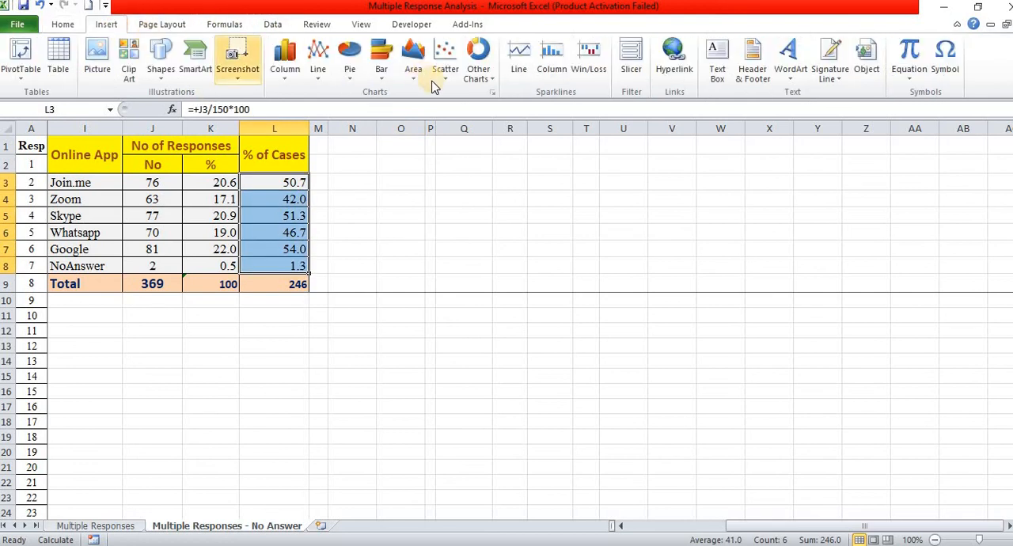
{"action": "left_click", "coordinate": [384, 73]}
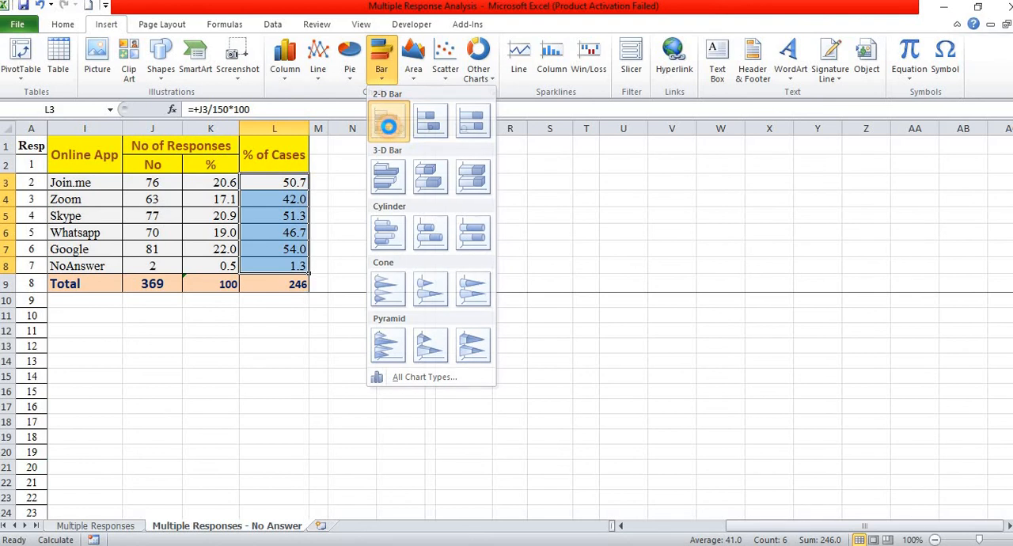
{"action": "left_click", "coordinate": [388, 125]}
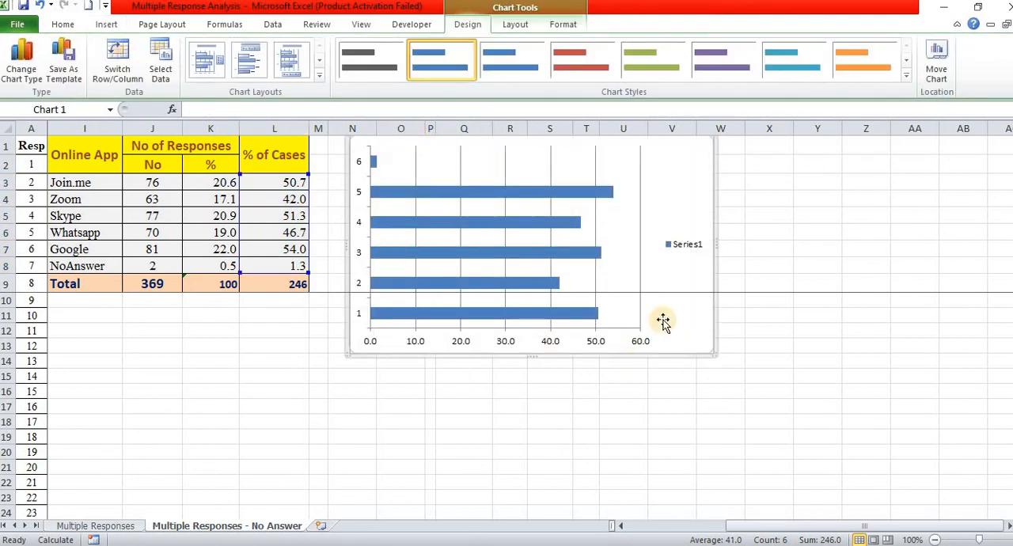
Step: Add data labels to the bars of the Excel chart and delete its legend
{"action": "right_click", "coordinate": [567, 255]}
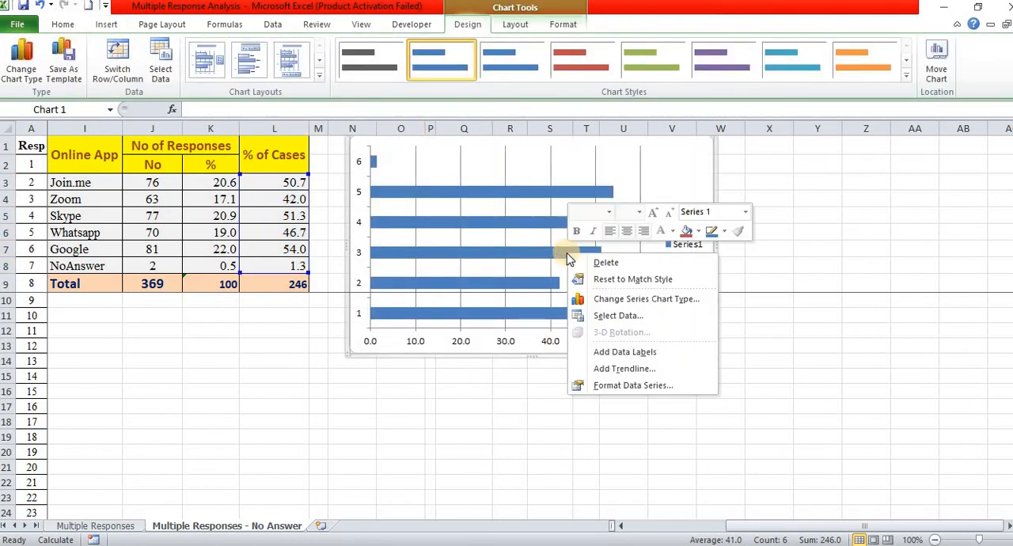
{"action": "left_click", "coordinate": [645, 353]}
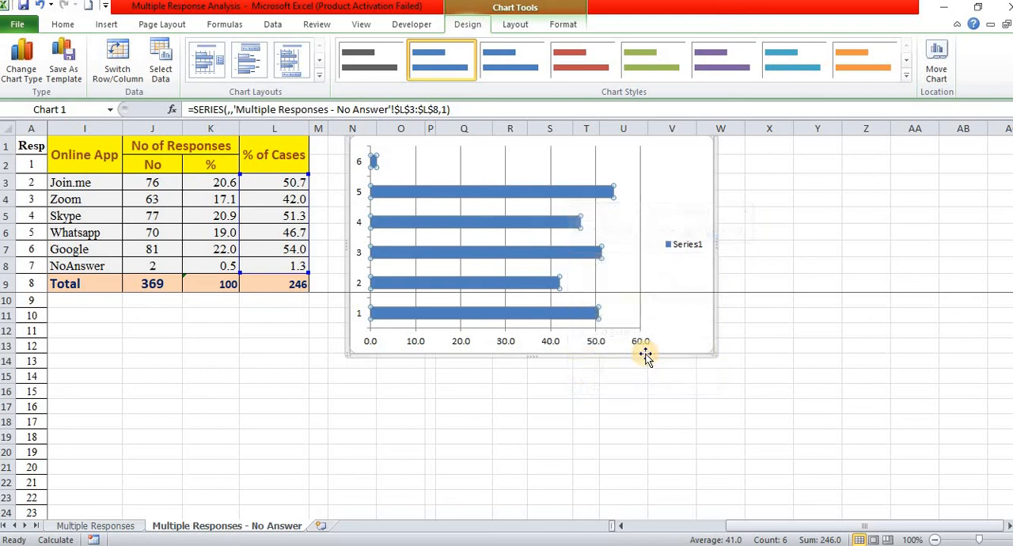
{"action": "left_click", "coordinate": [703, 252]}
{"action": "key", "text": "Delete"}
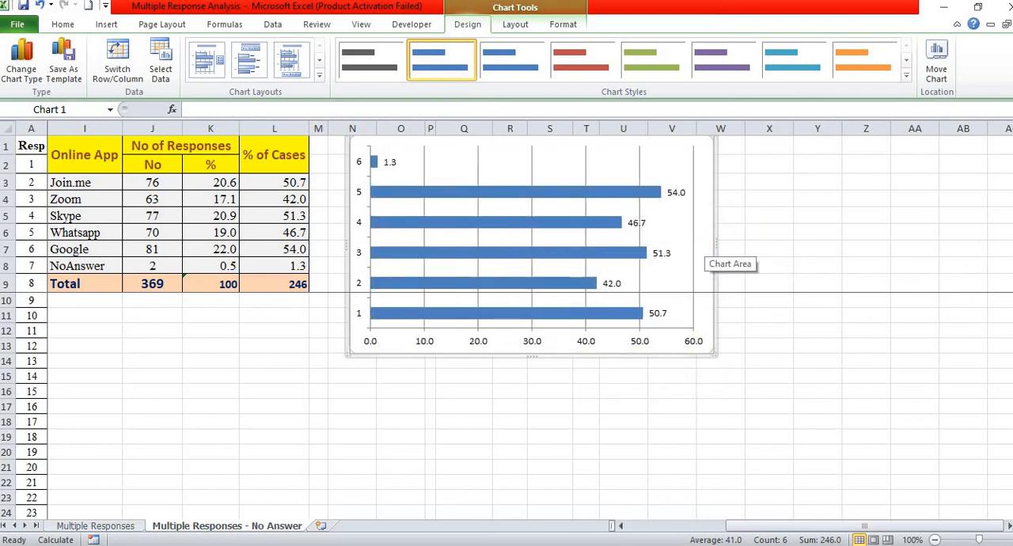
Step: Delete the vertical gridlines from the % of Cases bar chart
{"action": "left_click", "coordinate": [667, 153]}
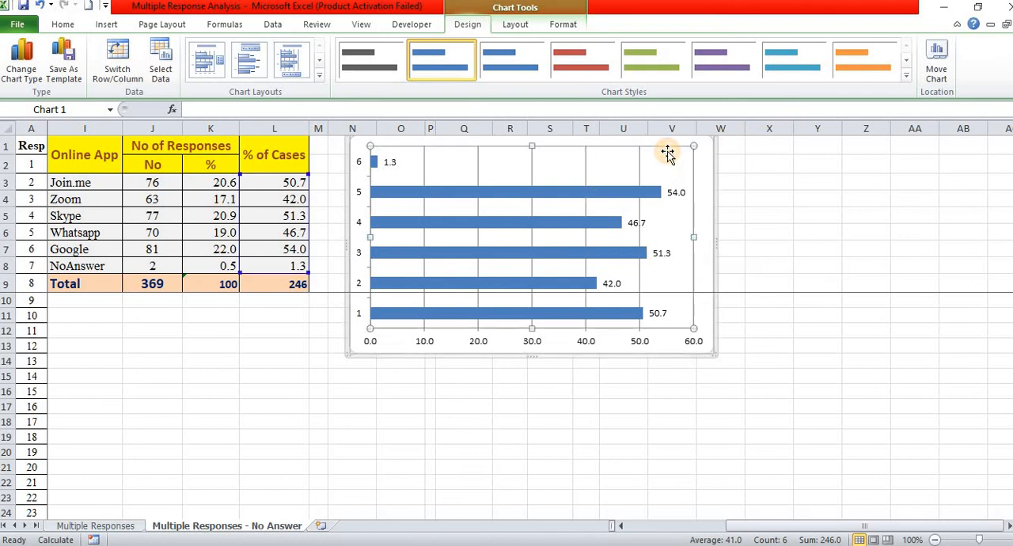
{"action": "left_click", "coordinate": [695, 156]}
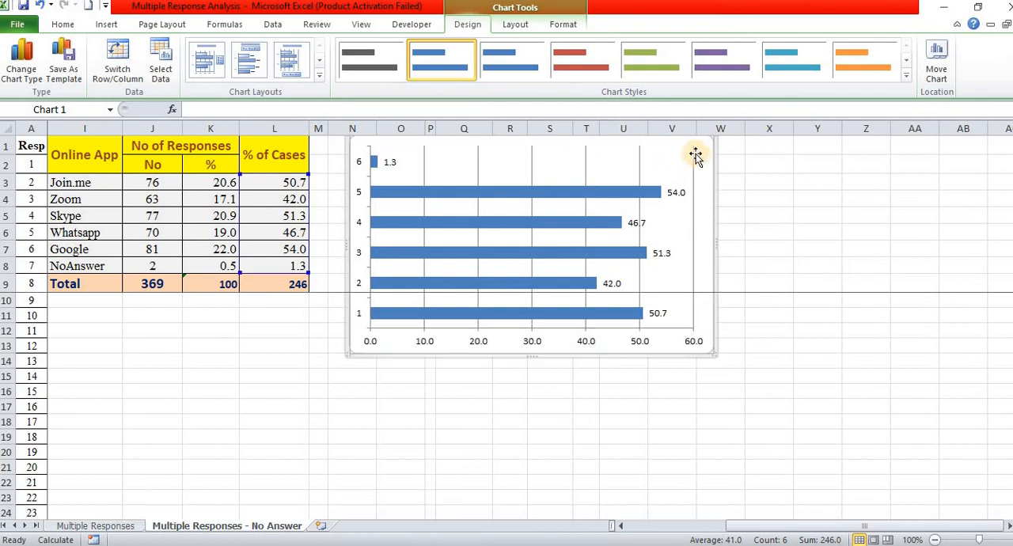
{"action": "left_click", "coordinate": [693, 153]}
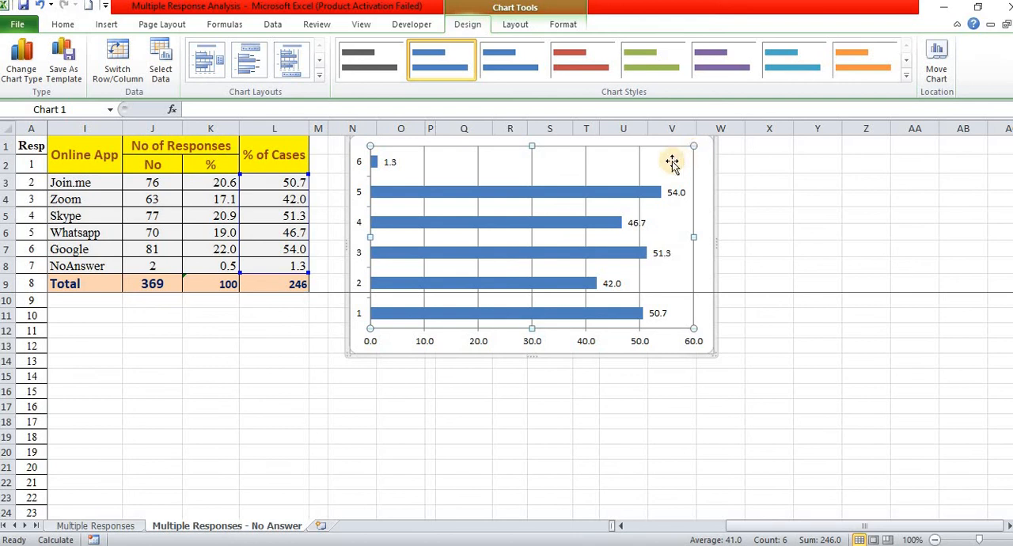
{"action": "left_click", "coordinate": [639, 157]}
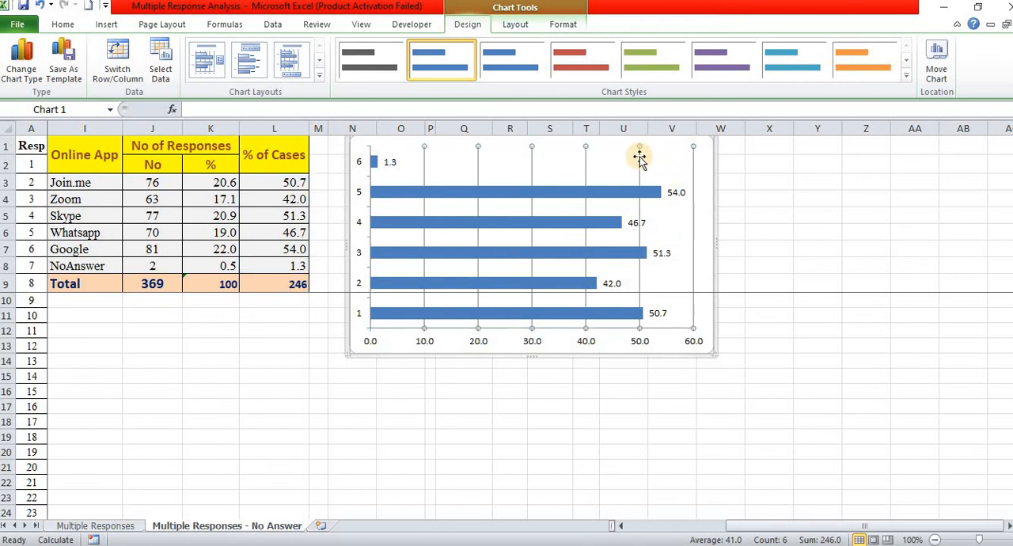
{"action": "key", "text": "Delete"}
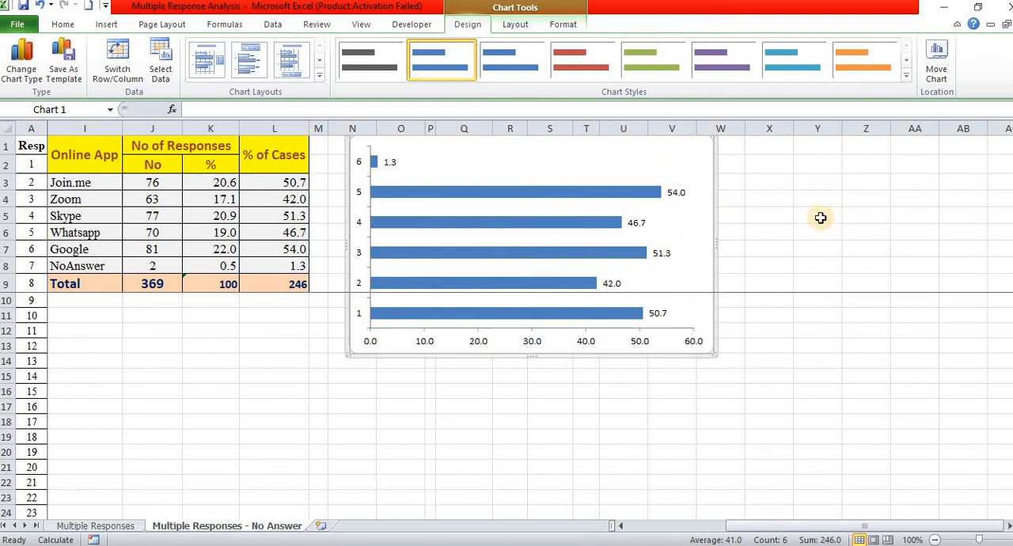
Step: Place the bar chart directly beside the summary table and enlarge it to span about columns M to Y and rows 1 to 22
{"action": "left_click_drag", "start_coordinate": [699, 153], "coordinate": [696, 234]}
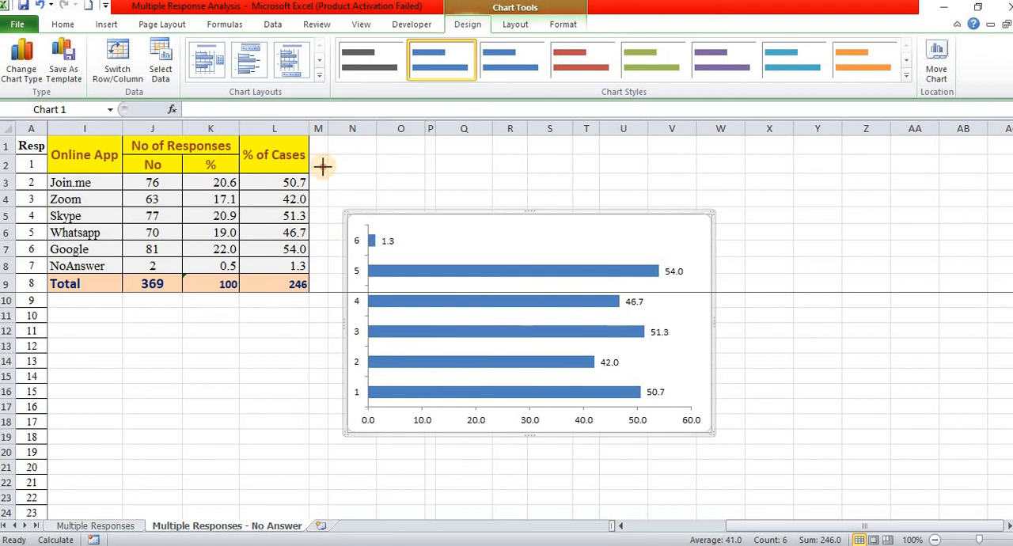
{"action": "left_click_drag", "start_coordinate": [344, 214], "coordinate": [316, 140]}
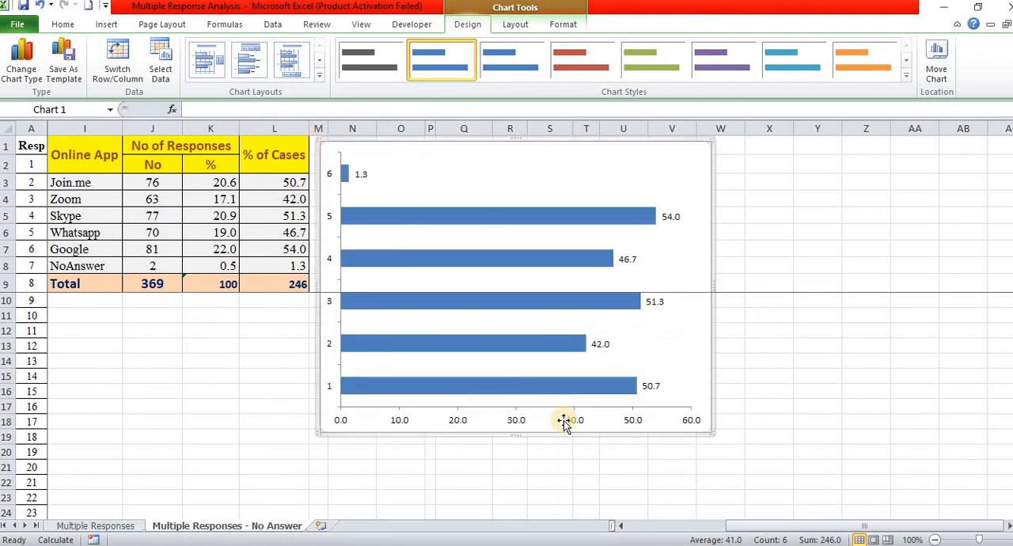
{"action": "left_click_drag", "start_coordinate": [712, 433], "coordinate": [739, 493]}
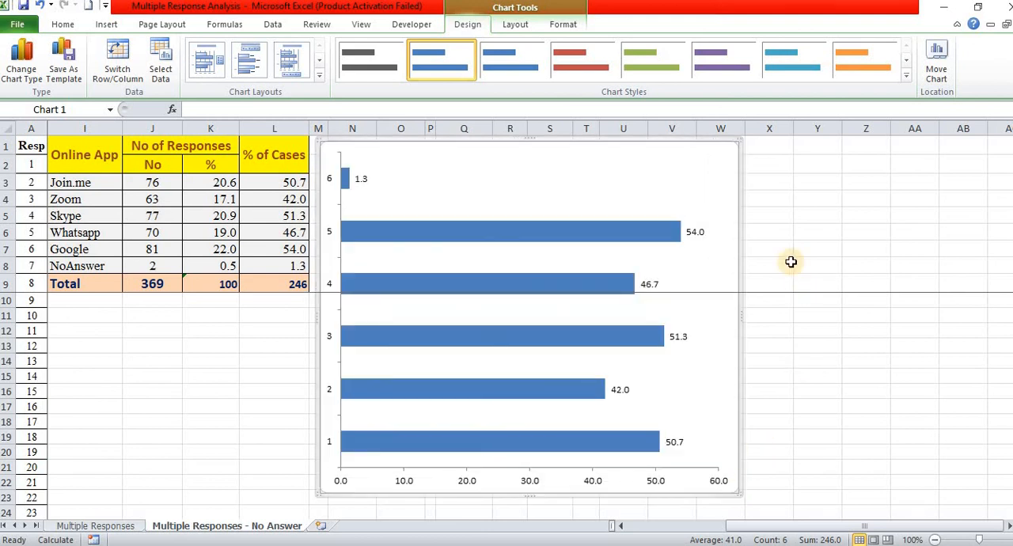
{"action": "left_click_drag", "start_coordinate": [741, 315], "coordinate": [813, 316]}
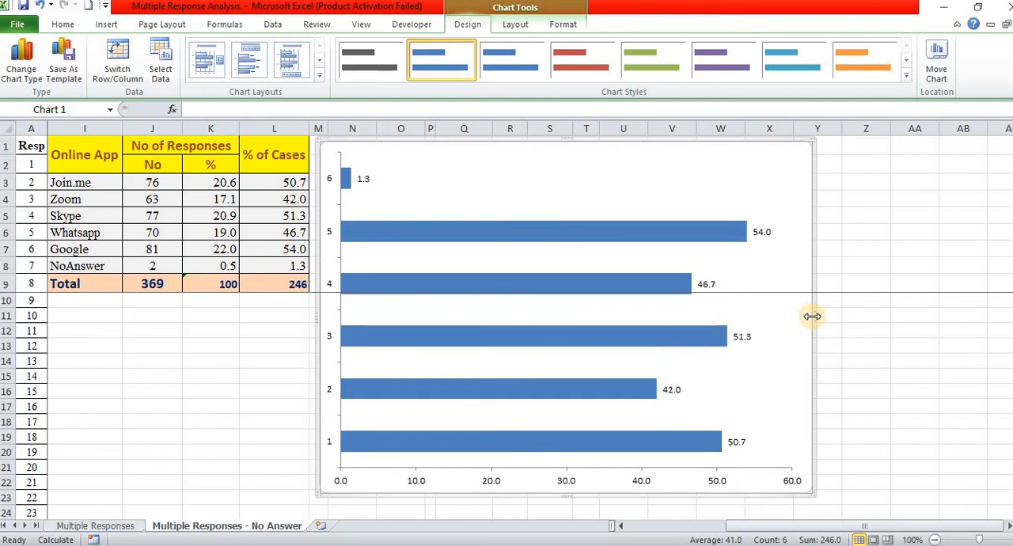